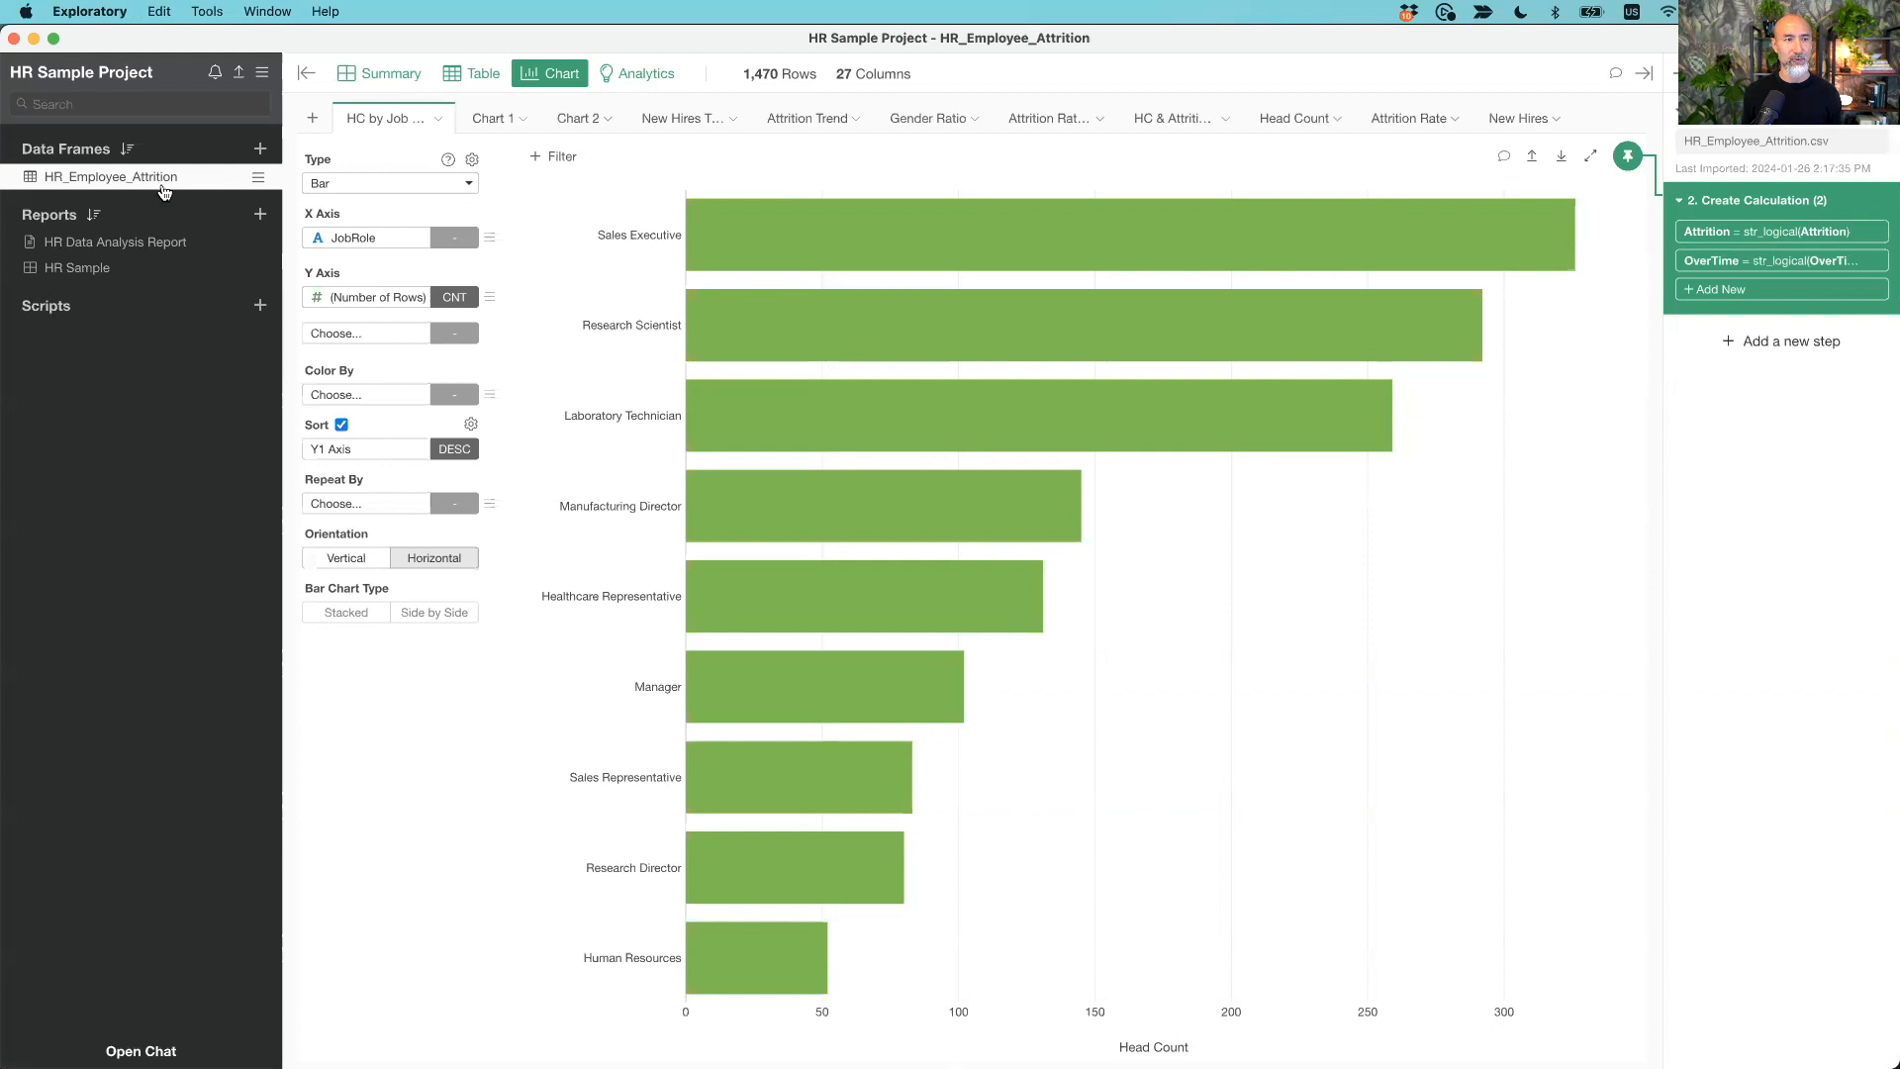
Step: View the HR_Employee_Attrition data as a table and return to its HC by Job Role chart
left_click(386, 83)
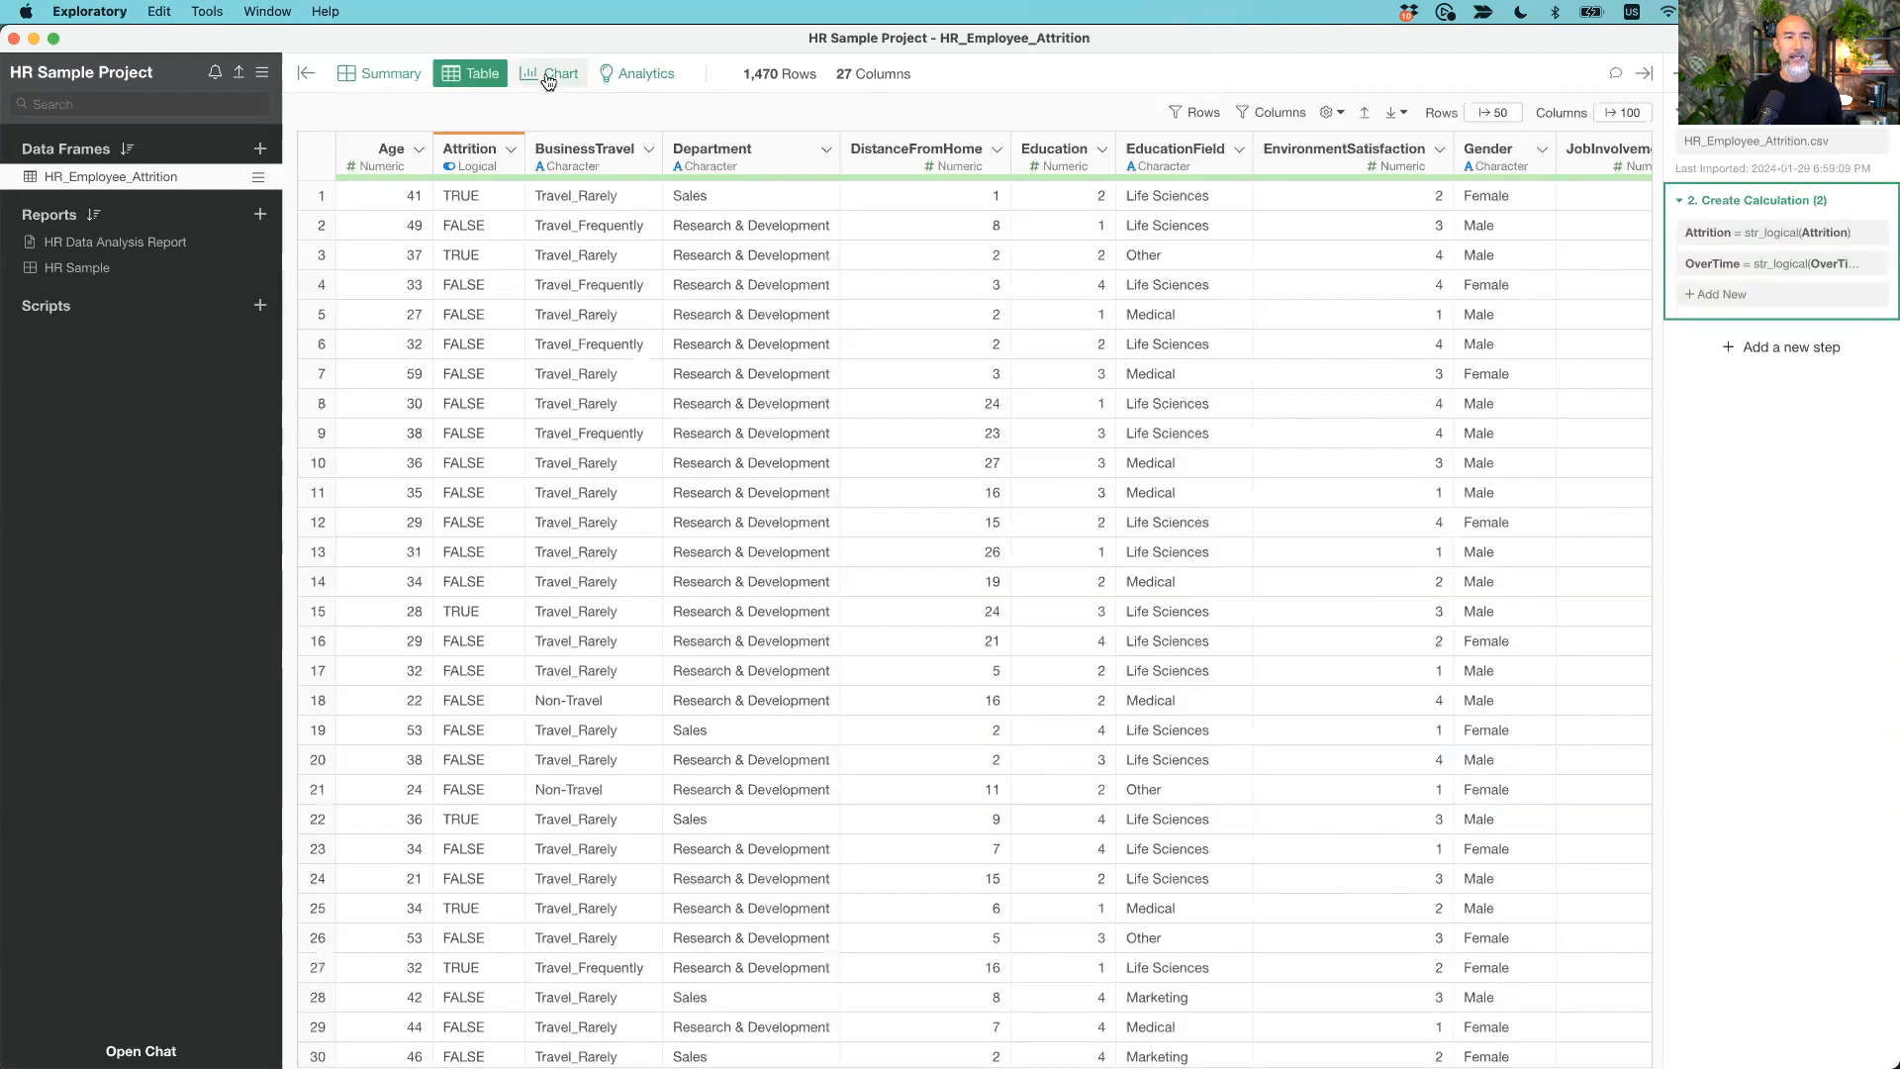
left_click(550, 79)
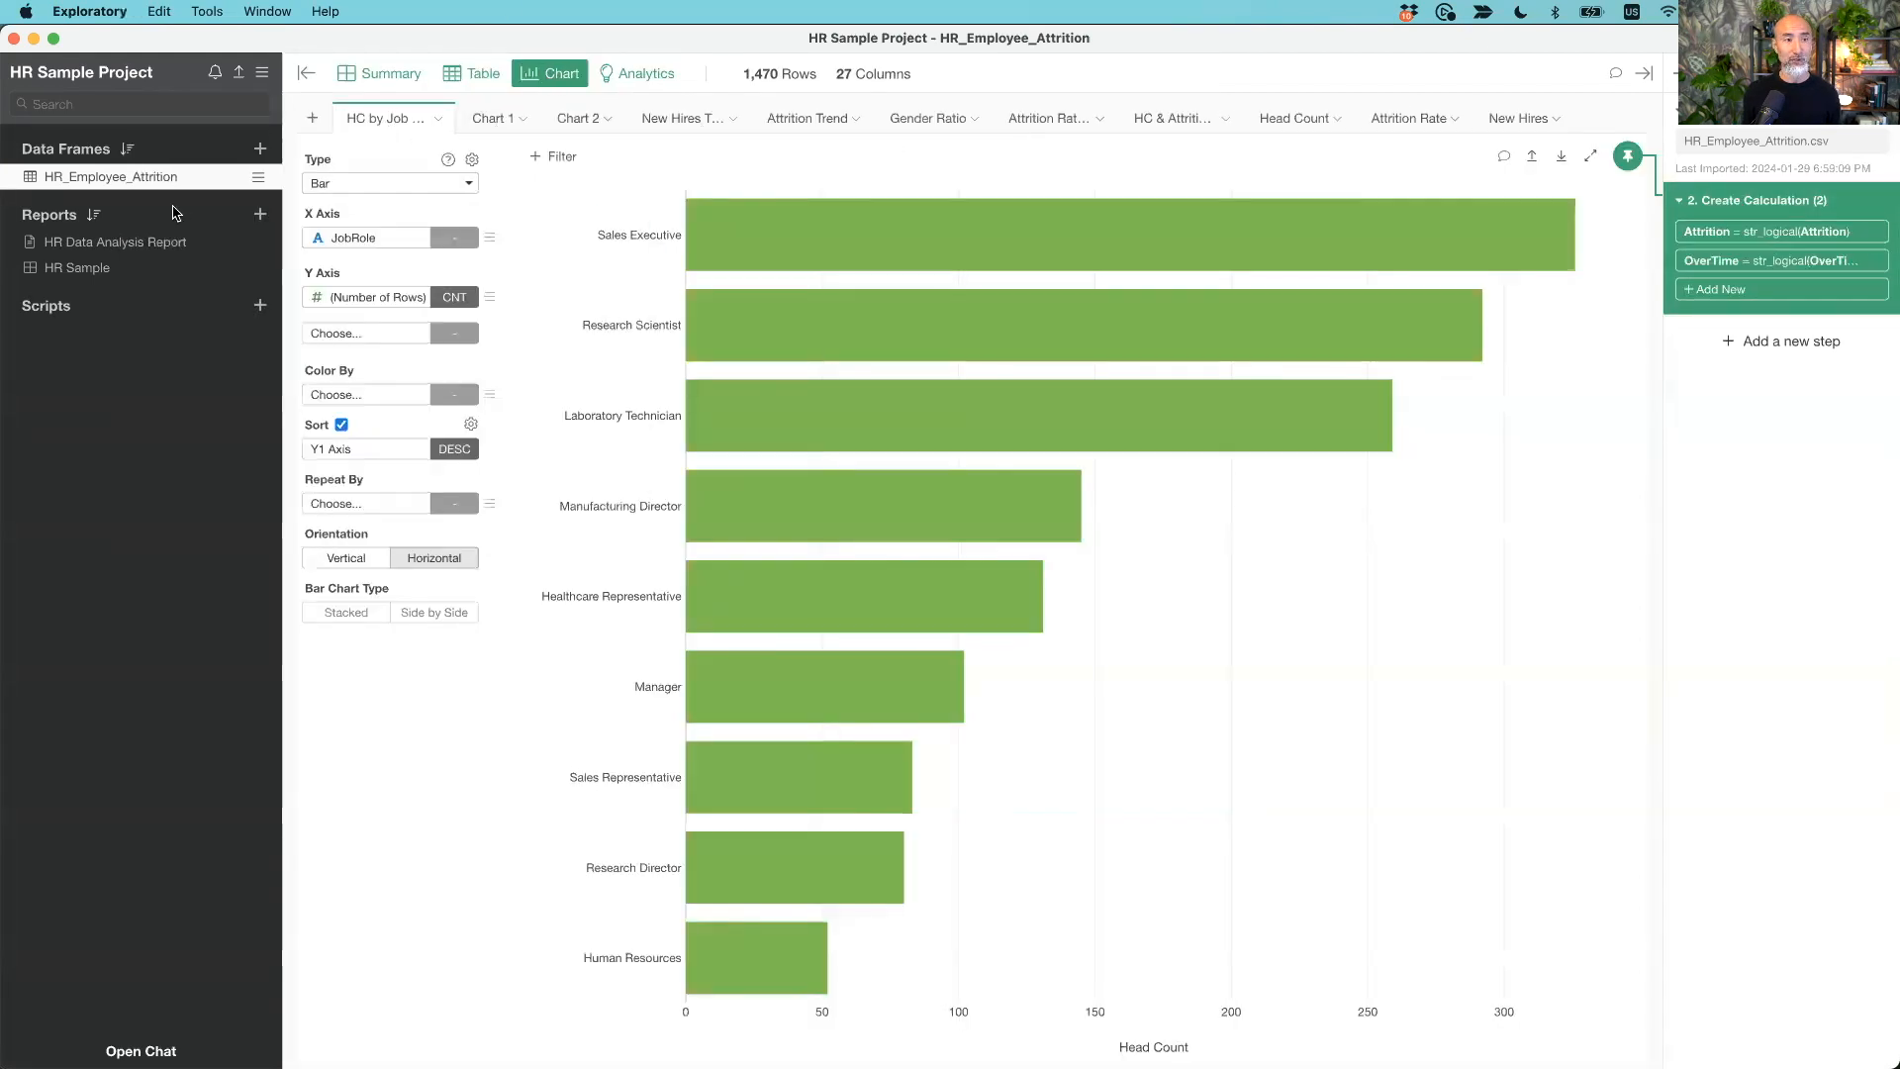
mouse_move(166, 183)
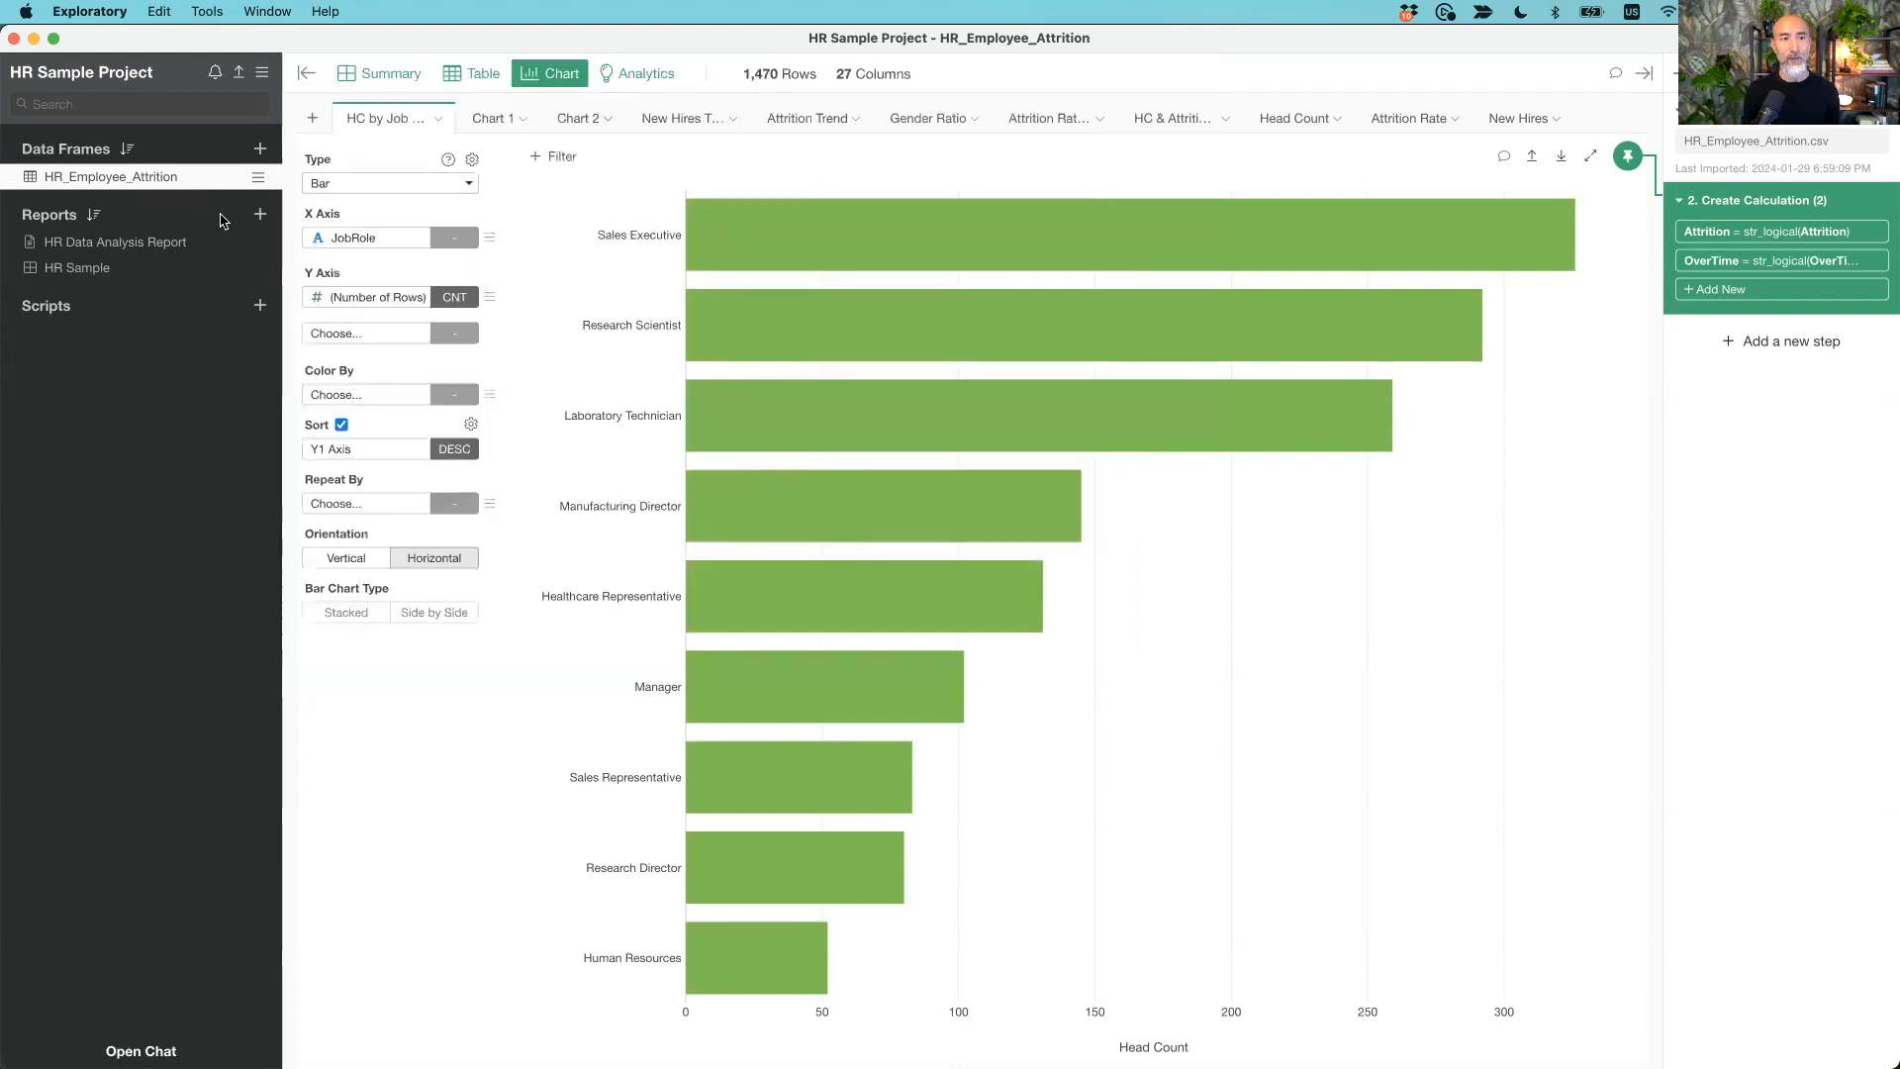
Step: Create a new dashboard named HR Dashboard and enlarge its editing window
left_click(260, 215)
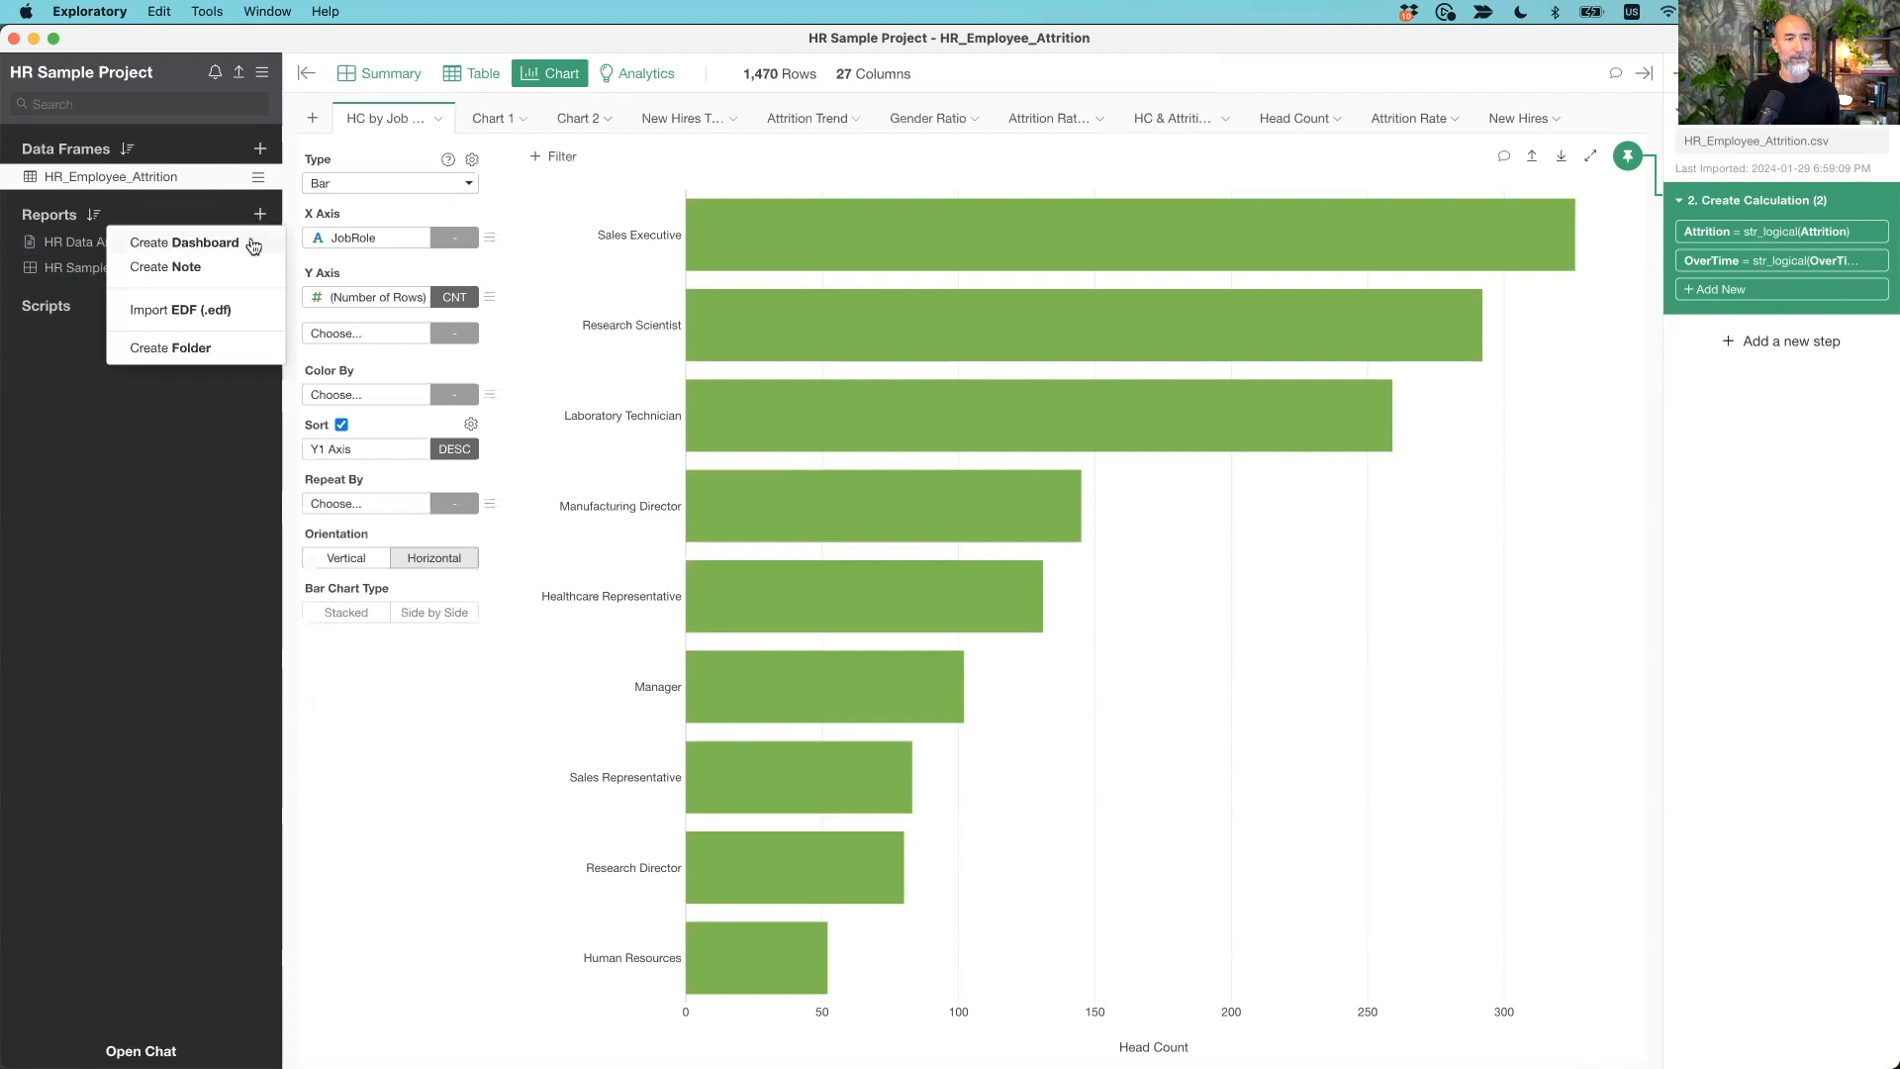
left_click(247, 246)
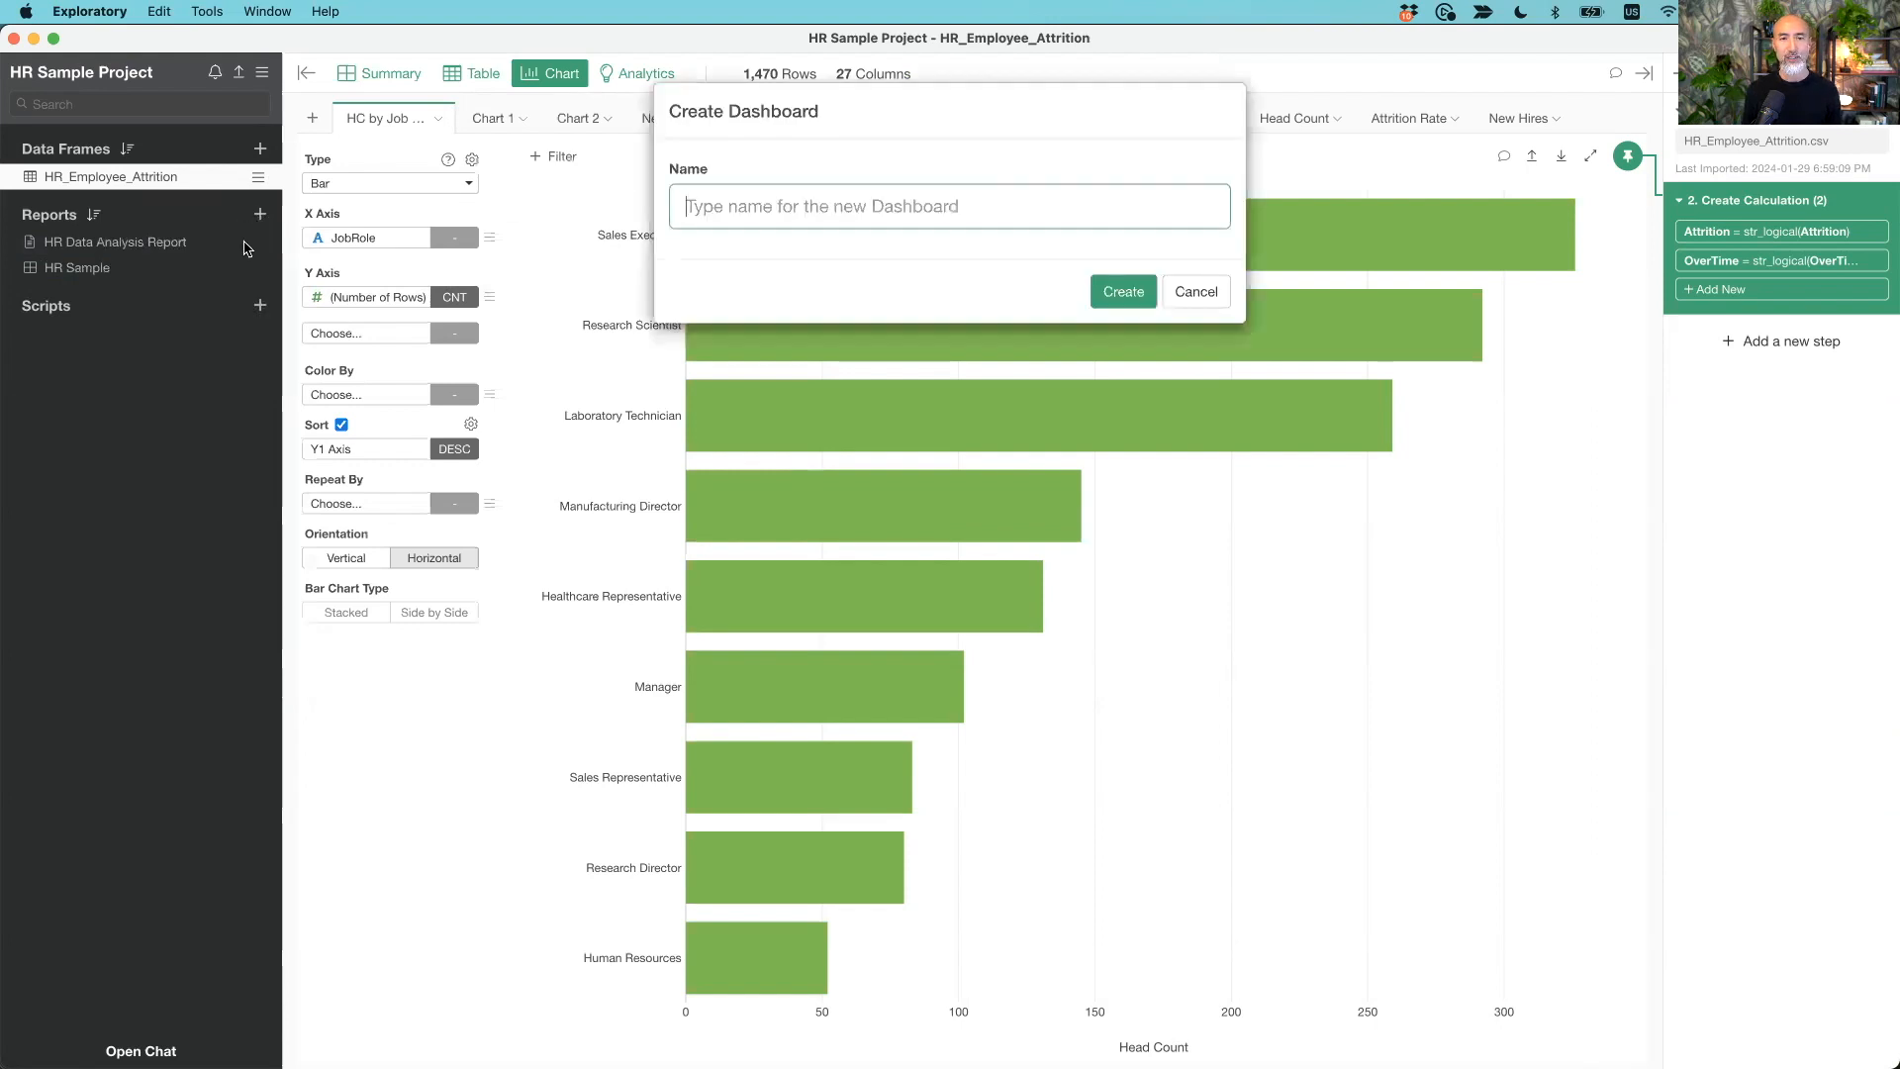
type("HR Dashboard")
key("Return")
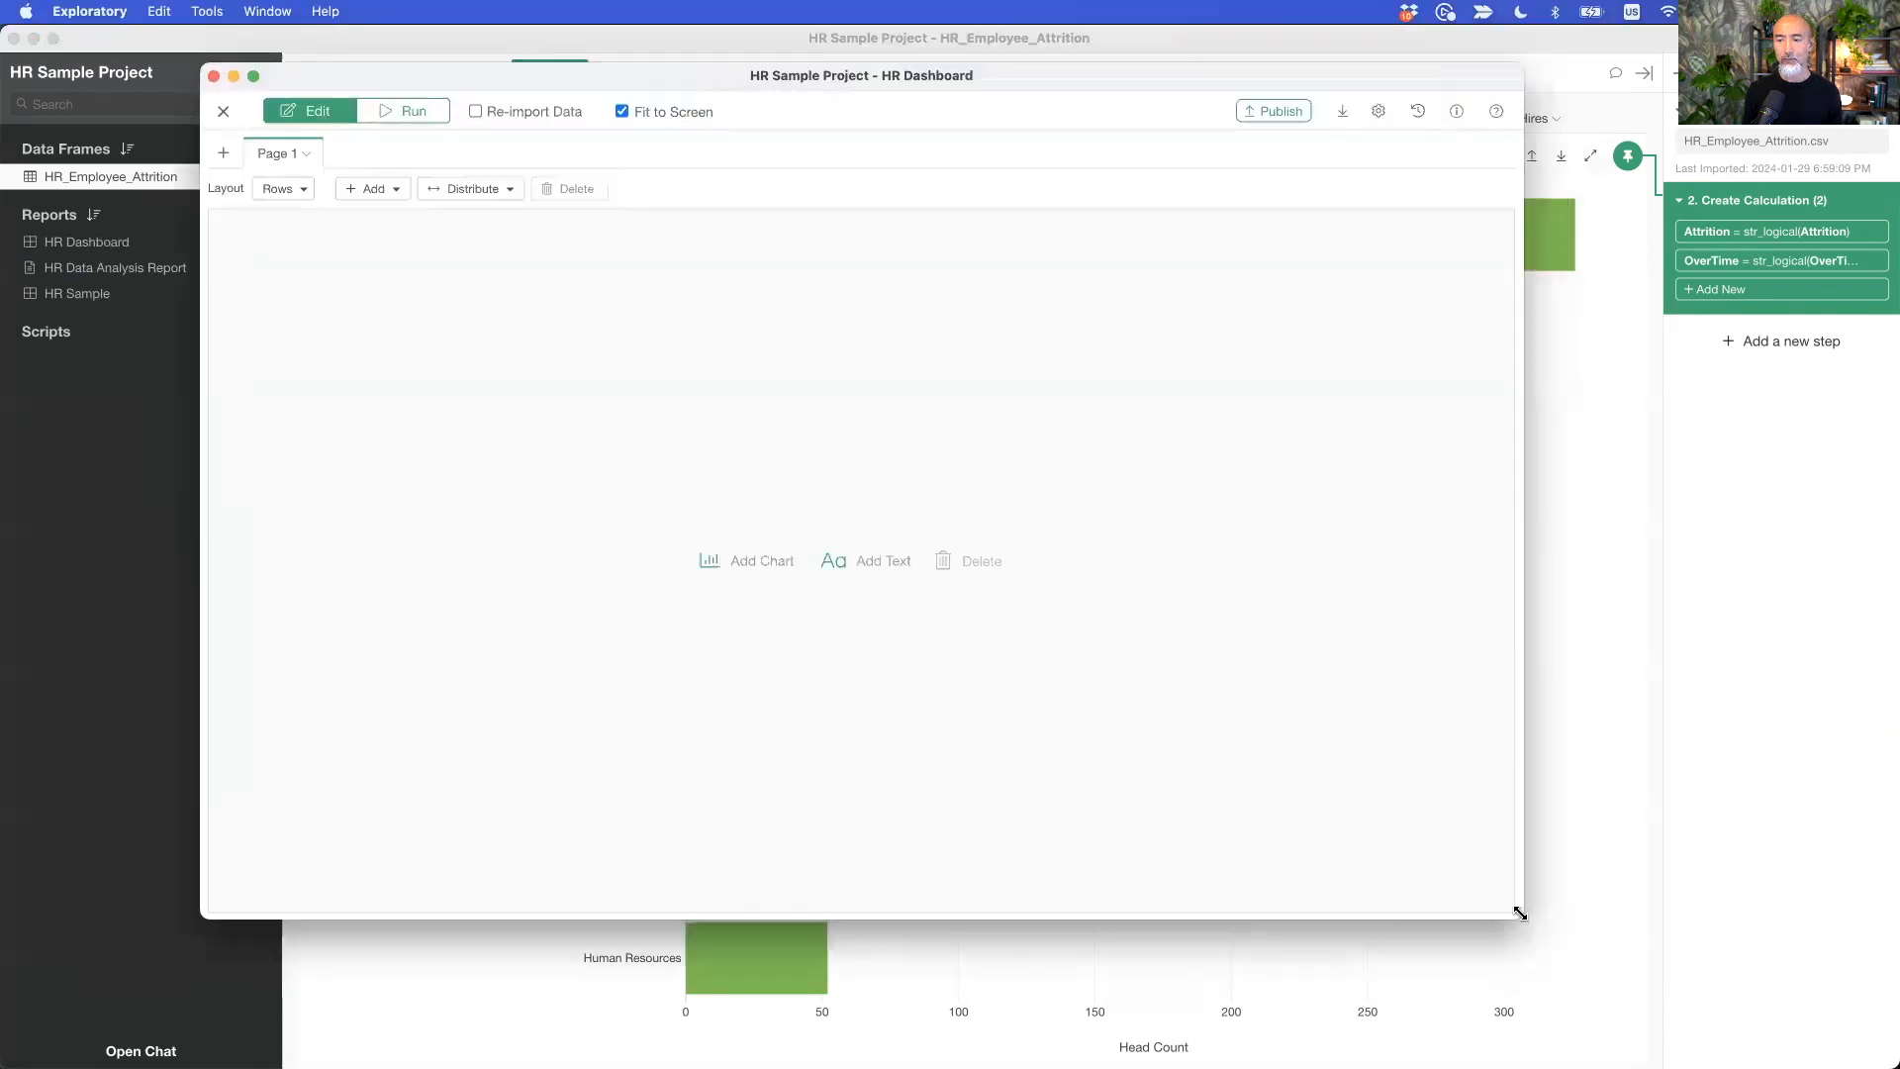
left_click_drag(1520, 913, 1699, 988)
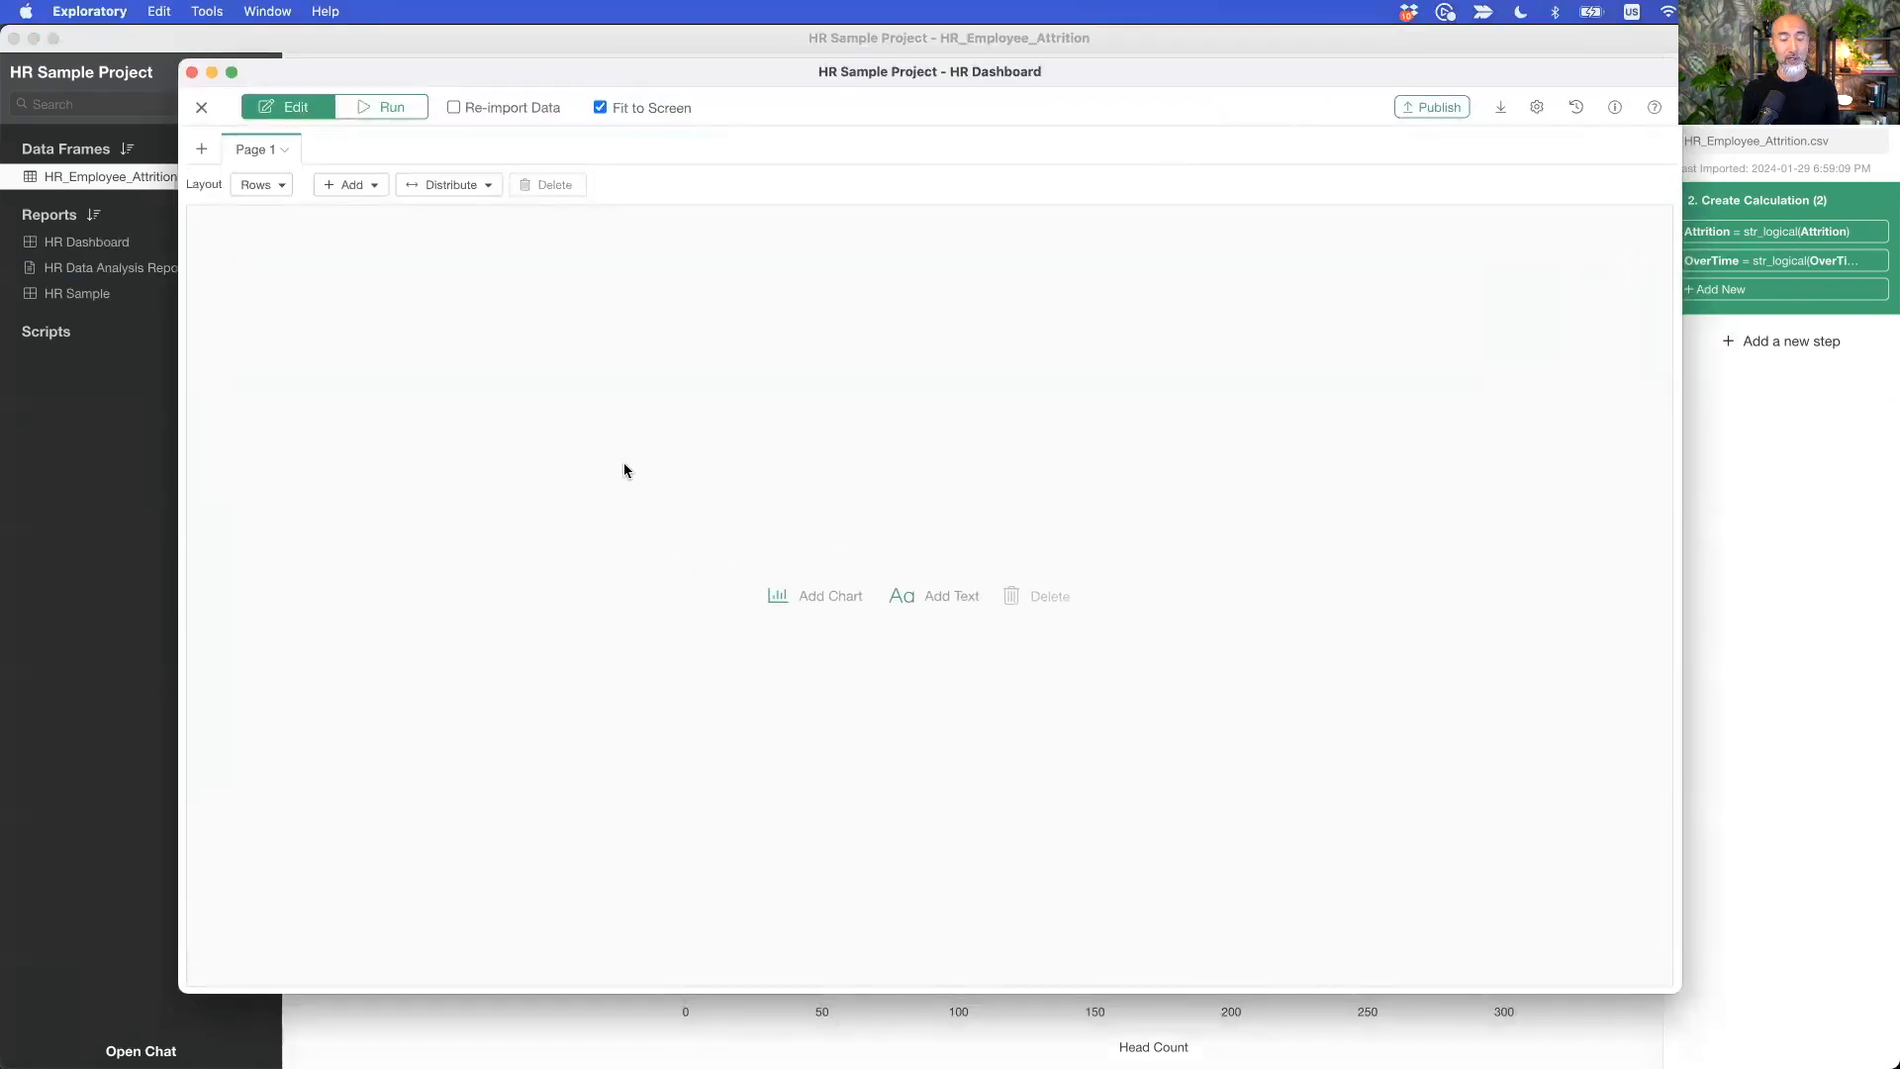
Step: Add the HC by Job Role chart from HR_Employee_Attrition to the empty dashboard row
left_click(808, 598)
left_click(584, 304)
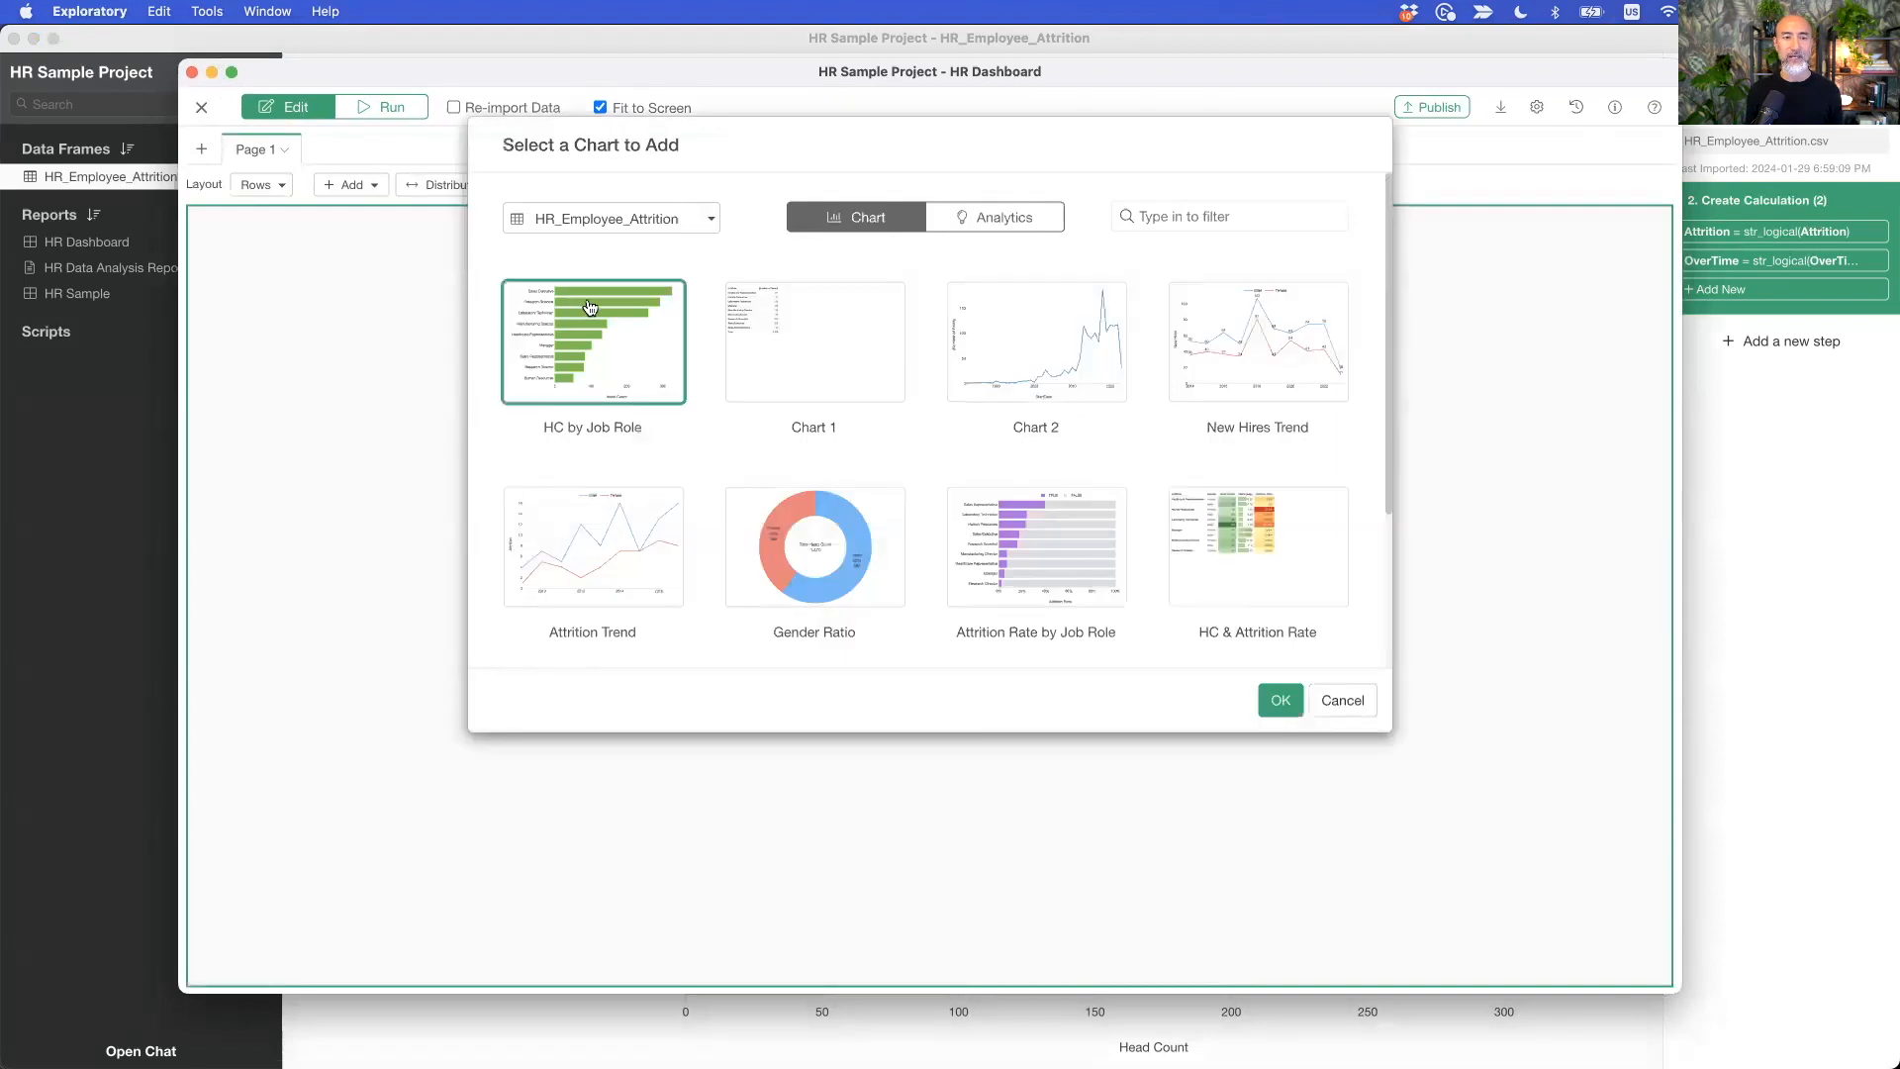
left_click(1295, 700)
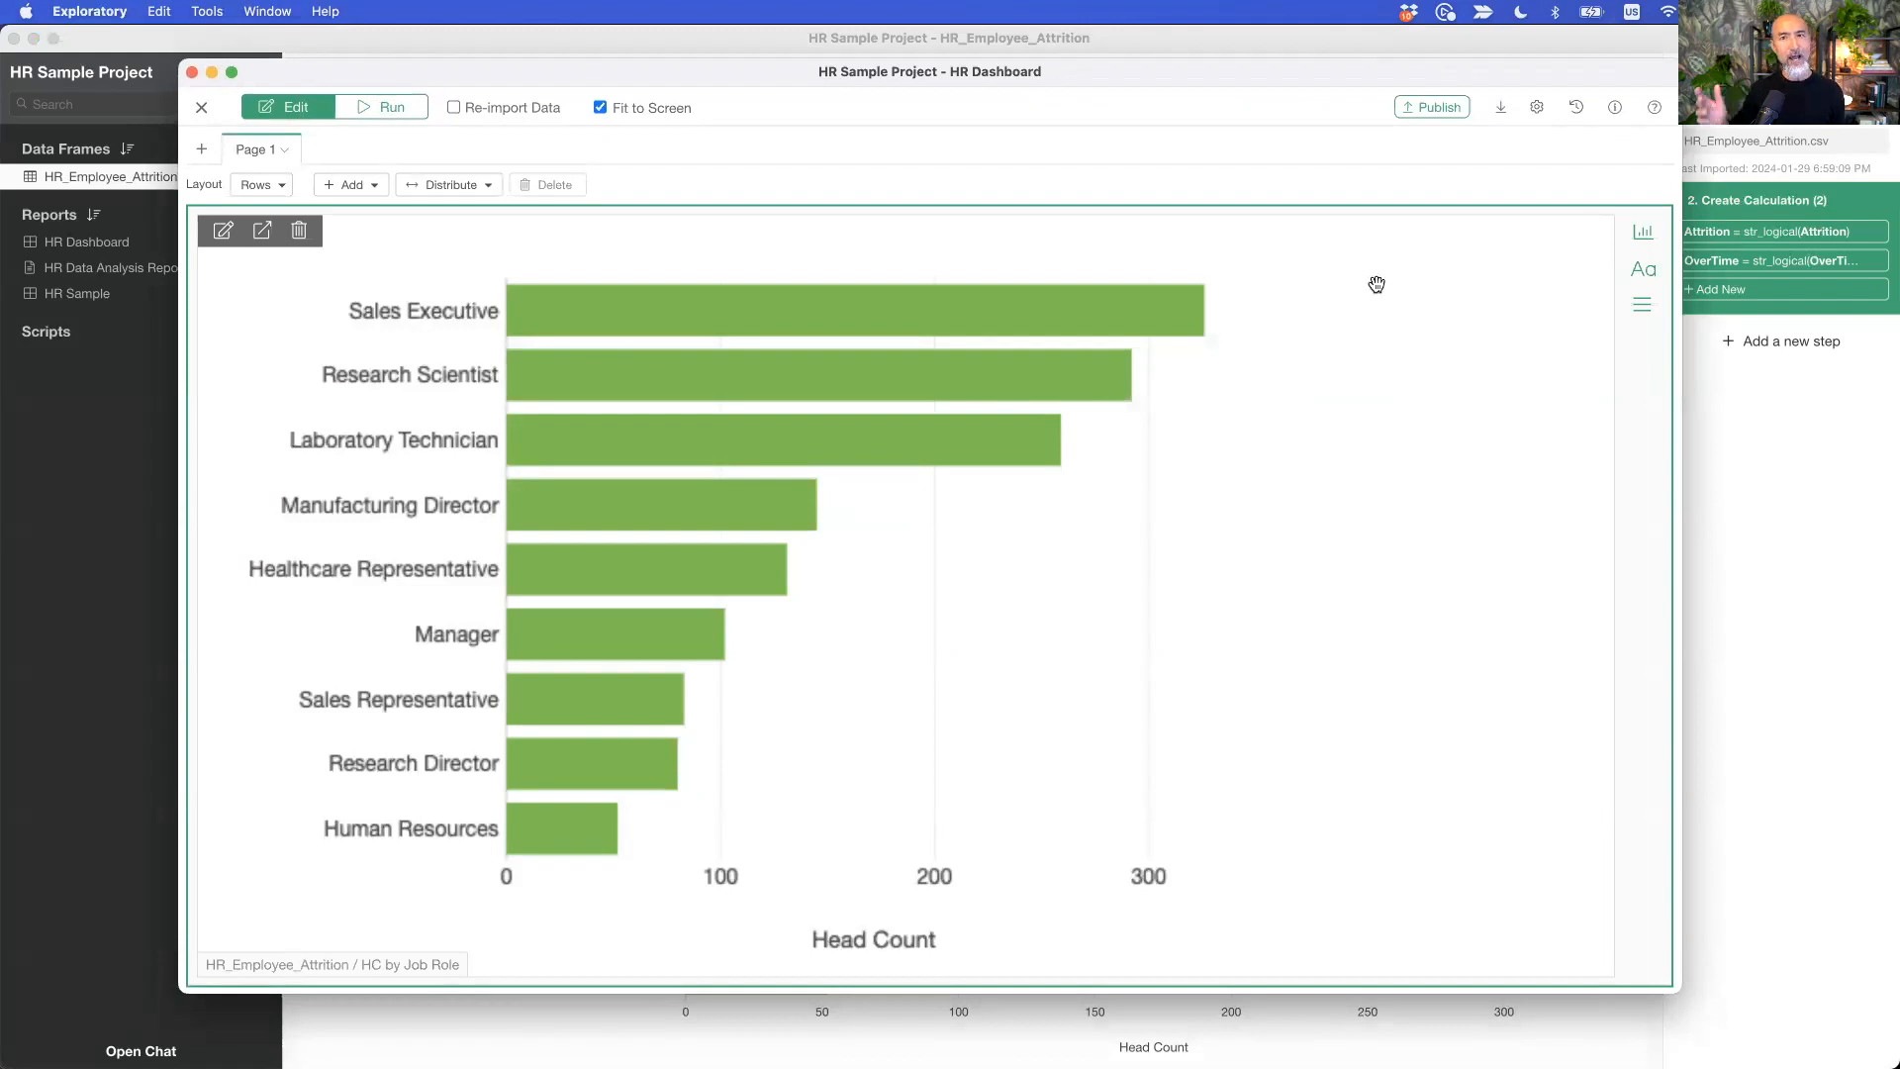
Step: Add the New Hires Trend and HC & Attrition Rate charts to the same row as HC by Job Role
left_click(1644, 234)
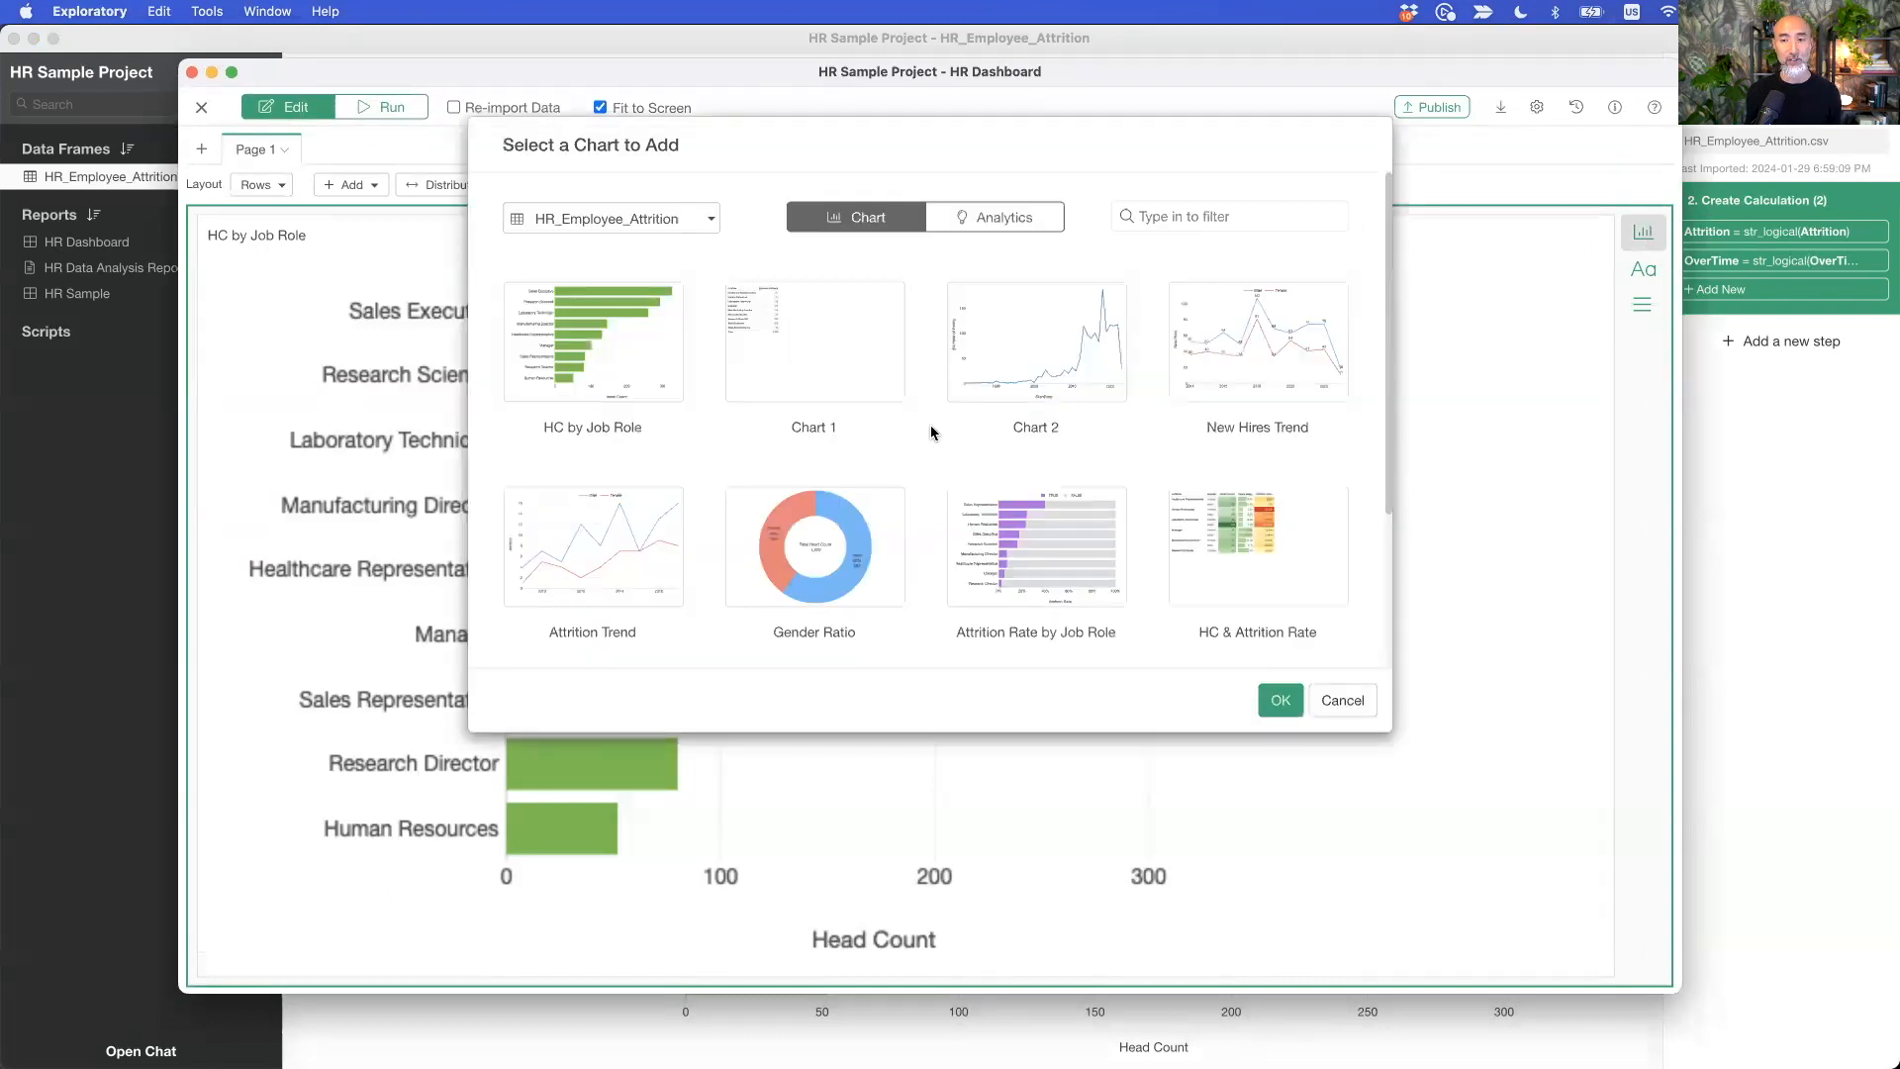
left_click(1245, 366)
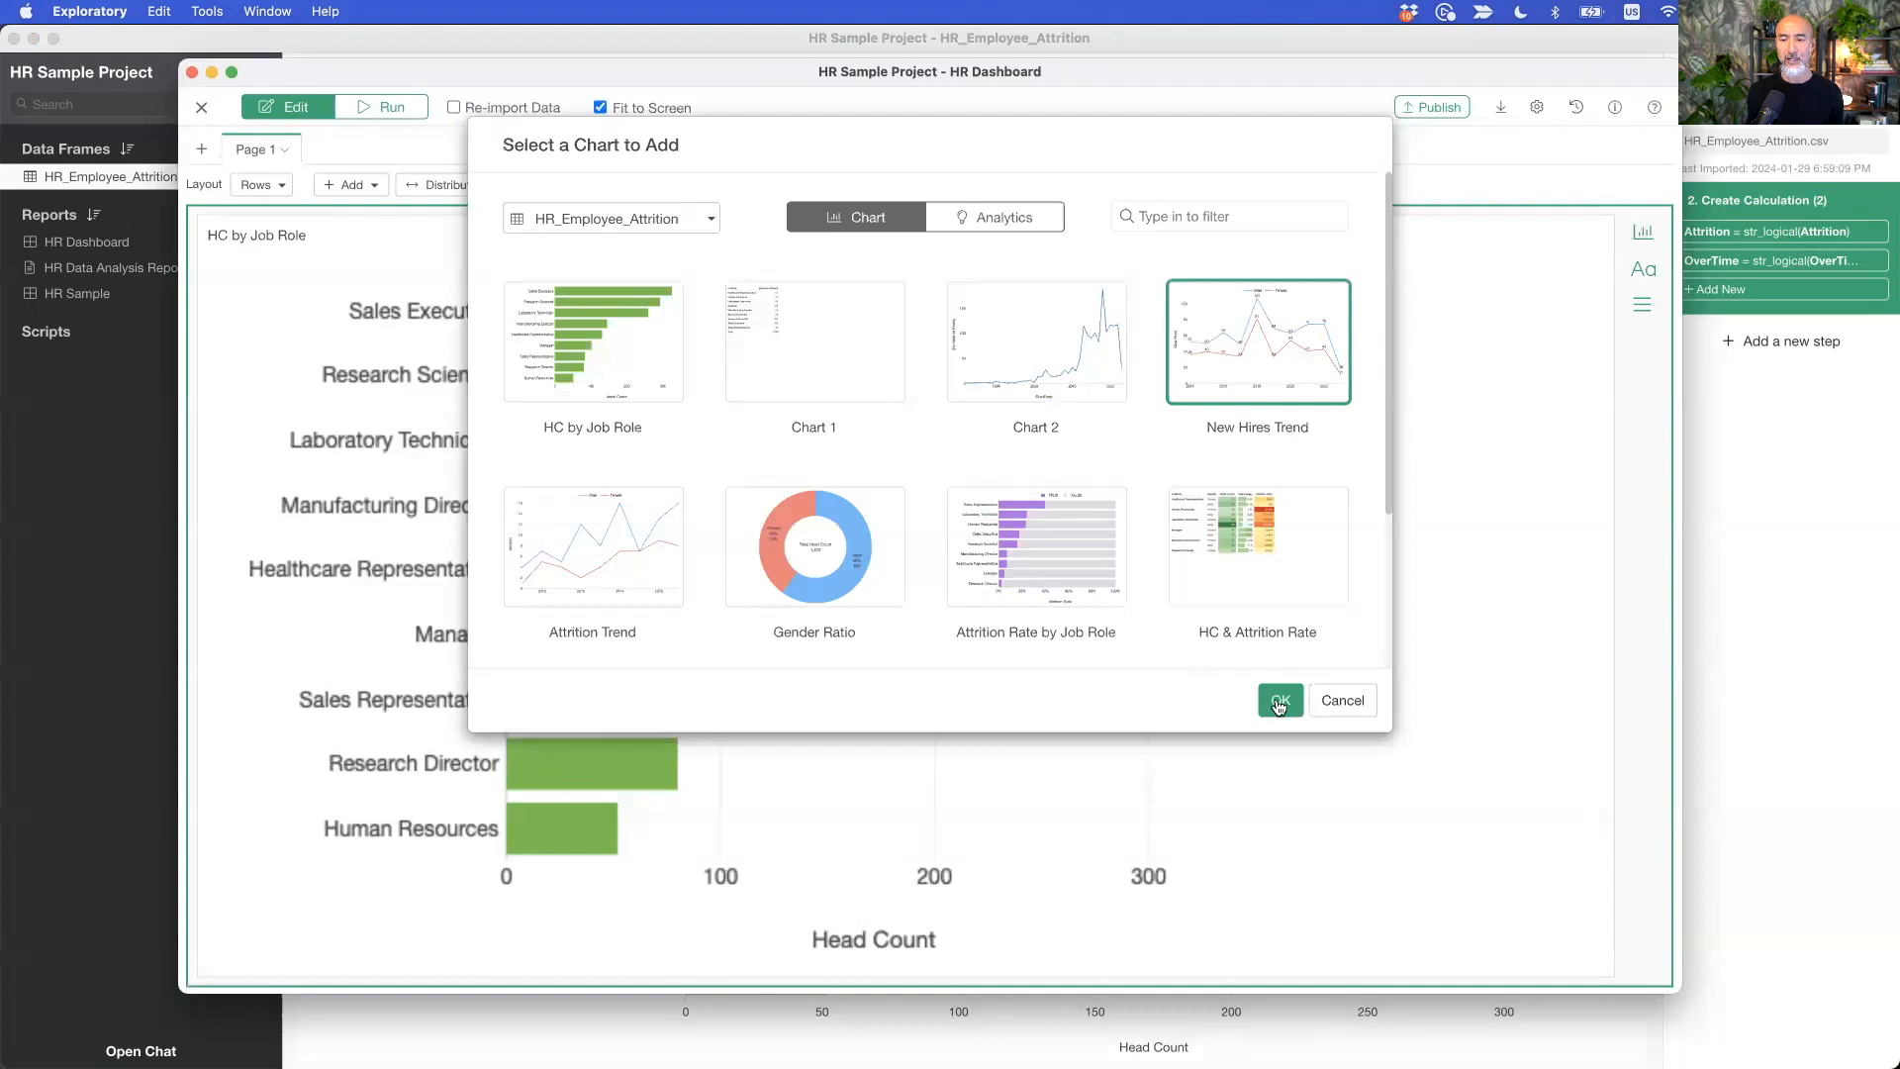
left_click(1280, 702)
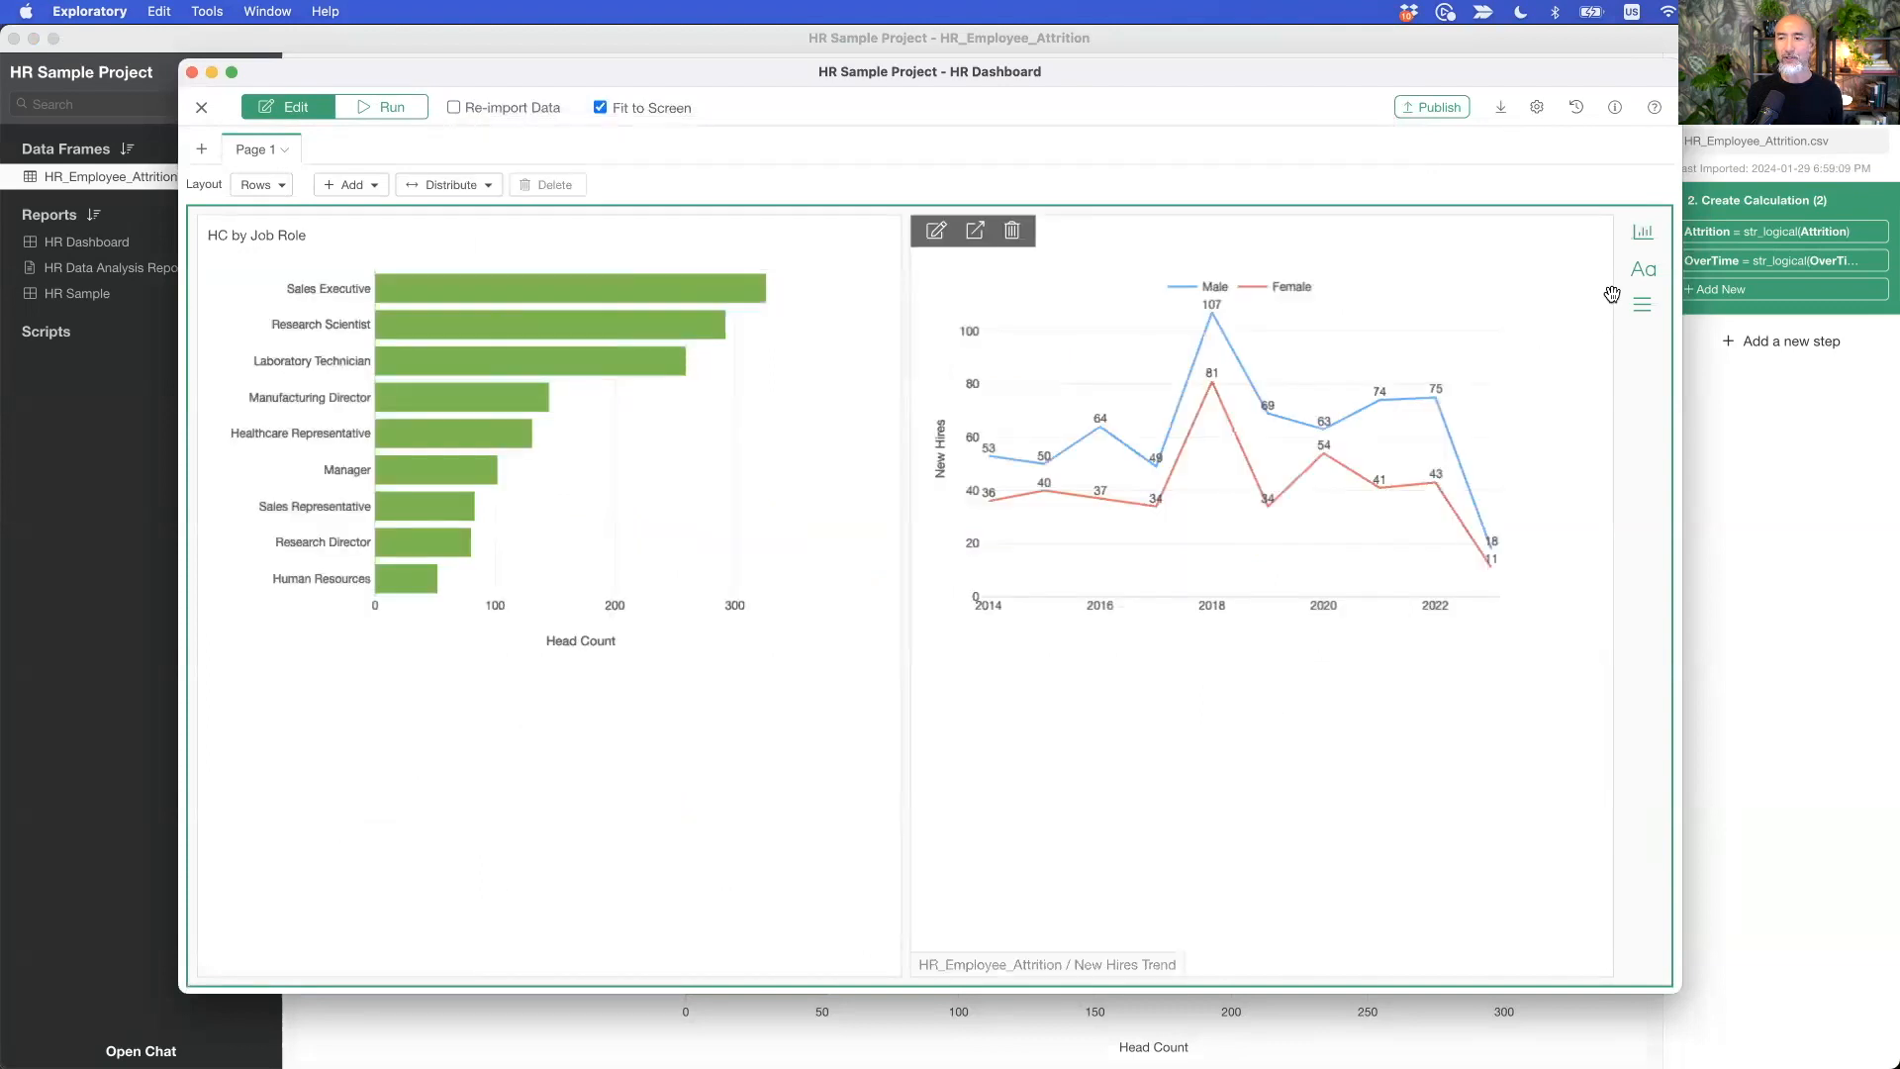
left_click(1645, 234)
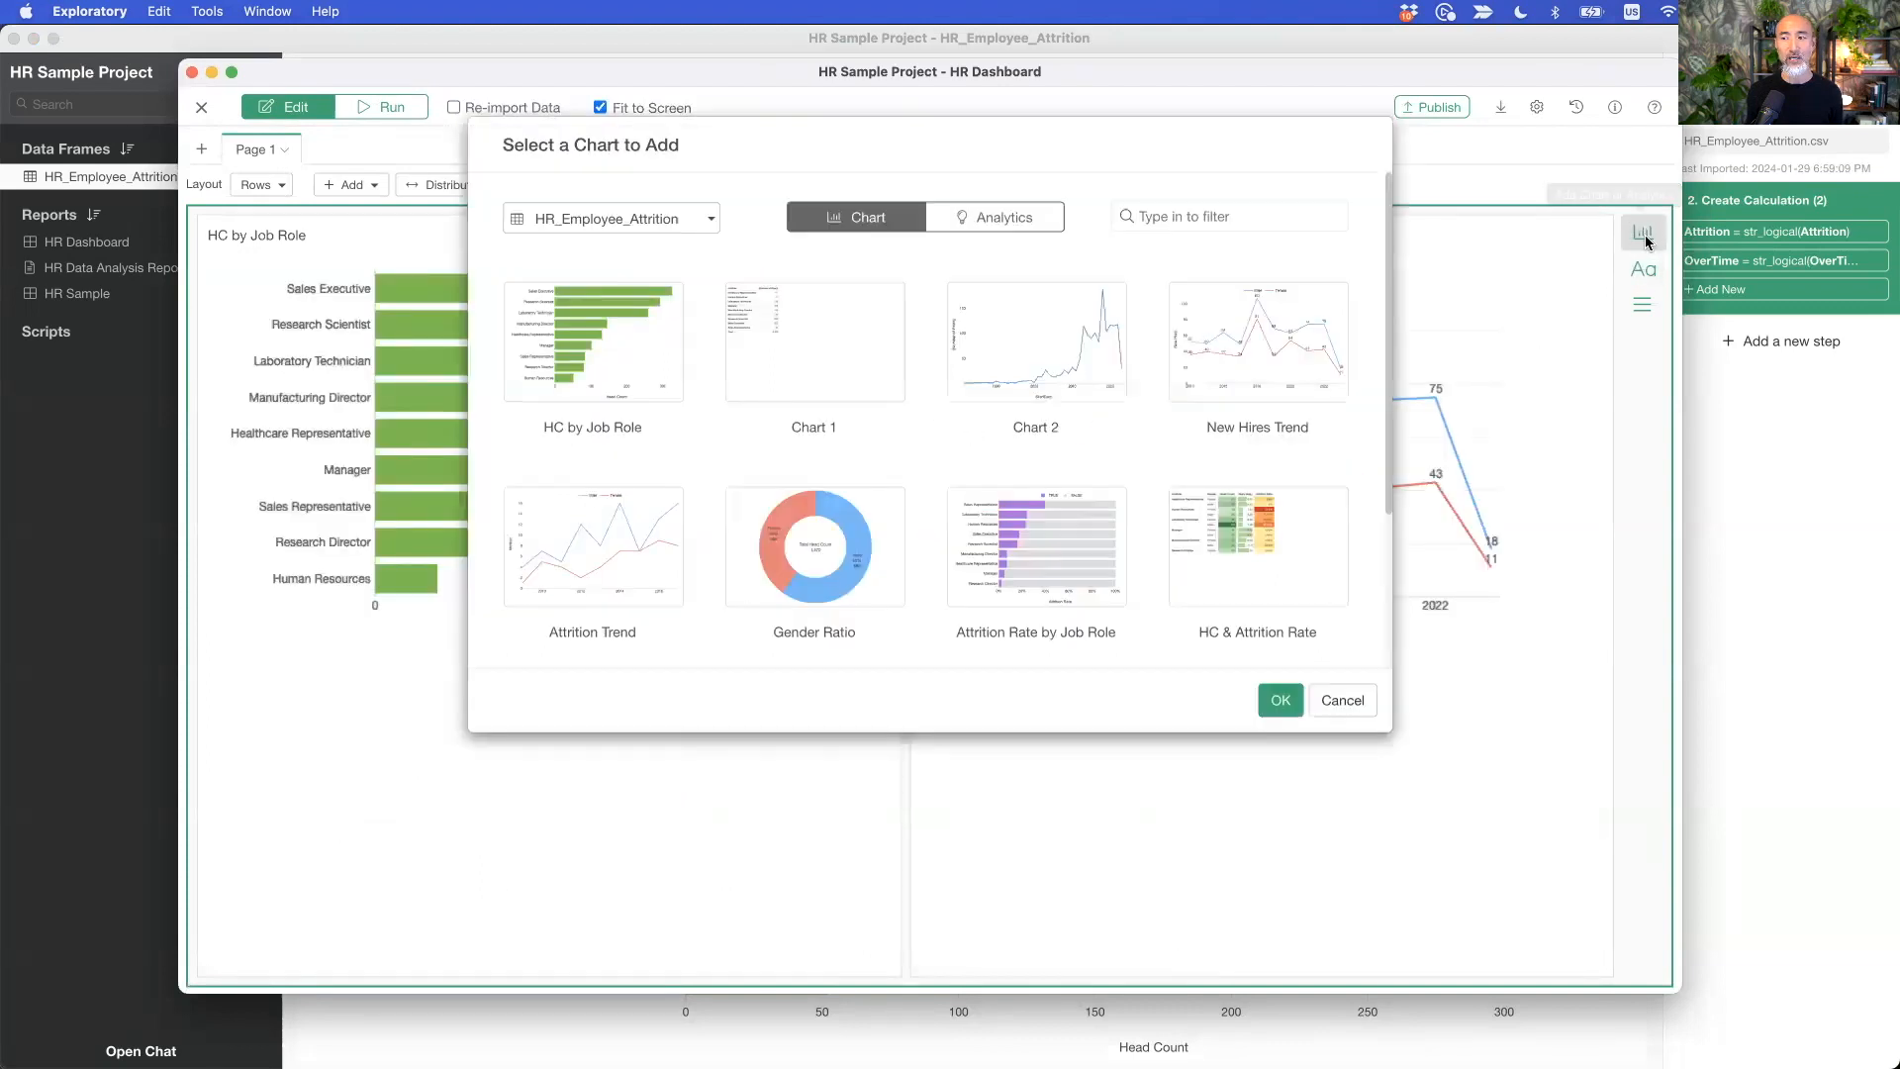
left_click(1245, 542)
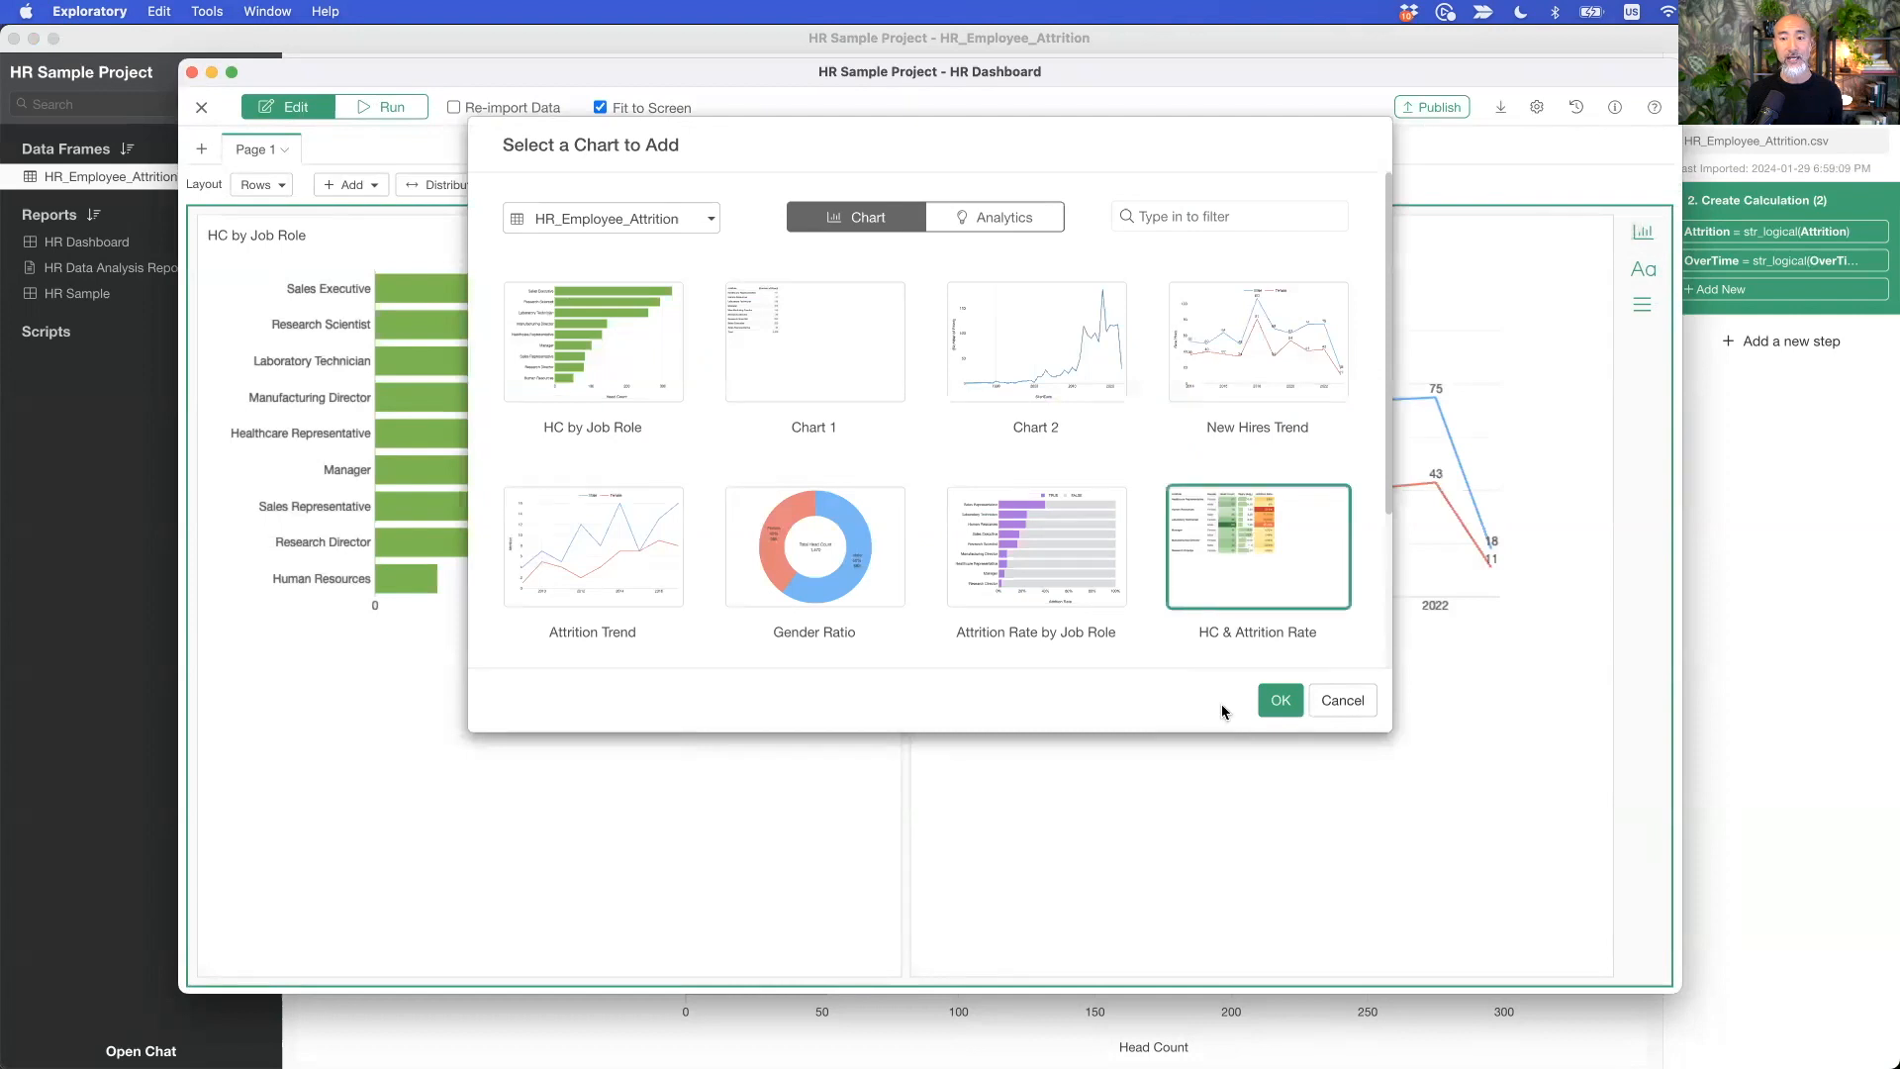
left_click(1273, 703)
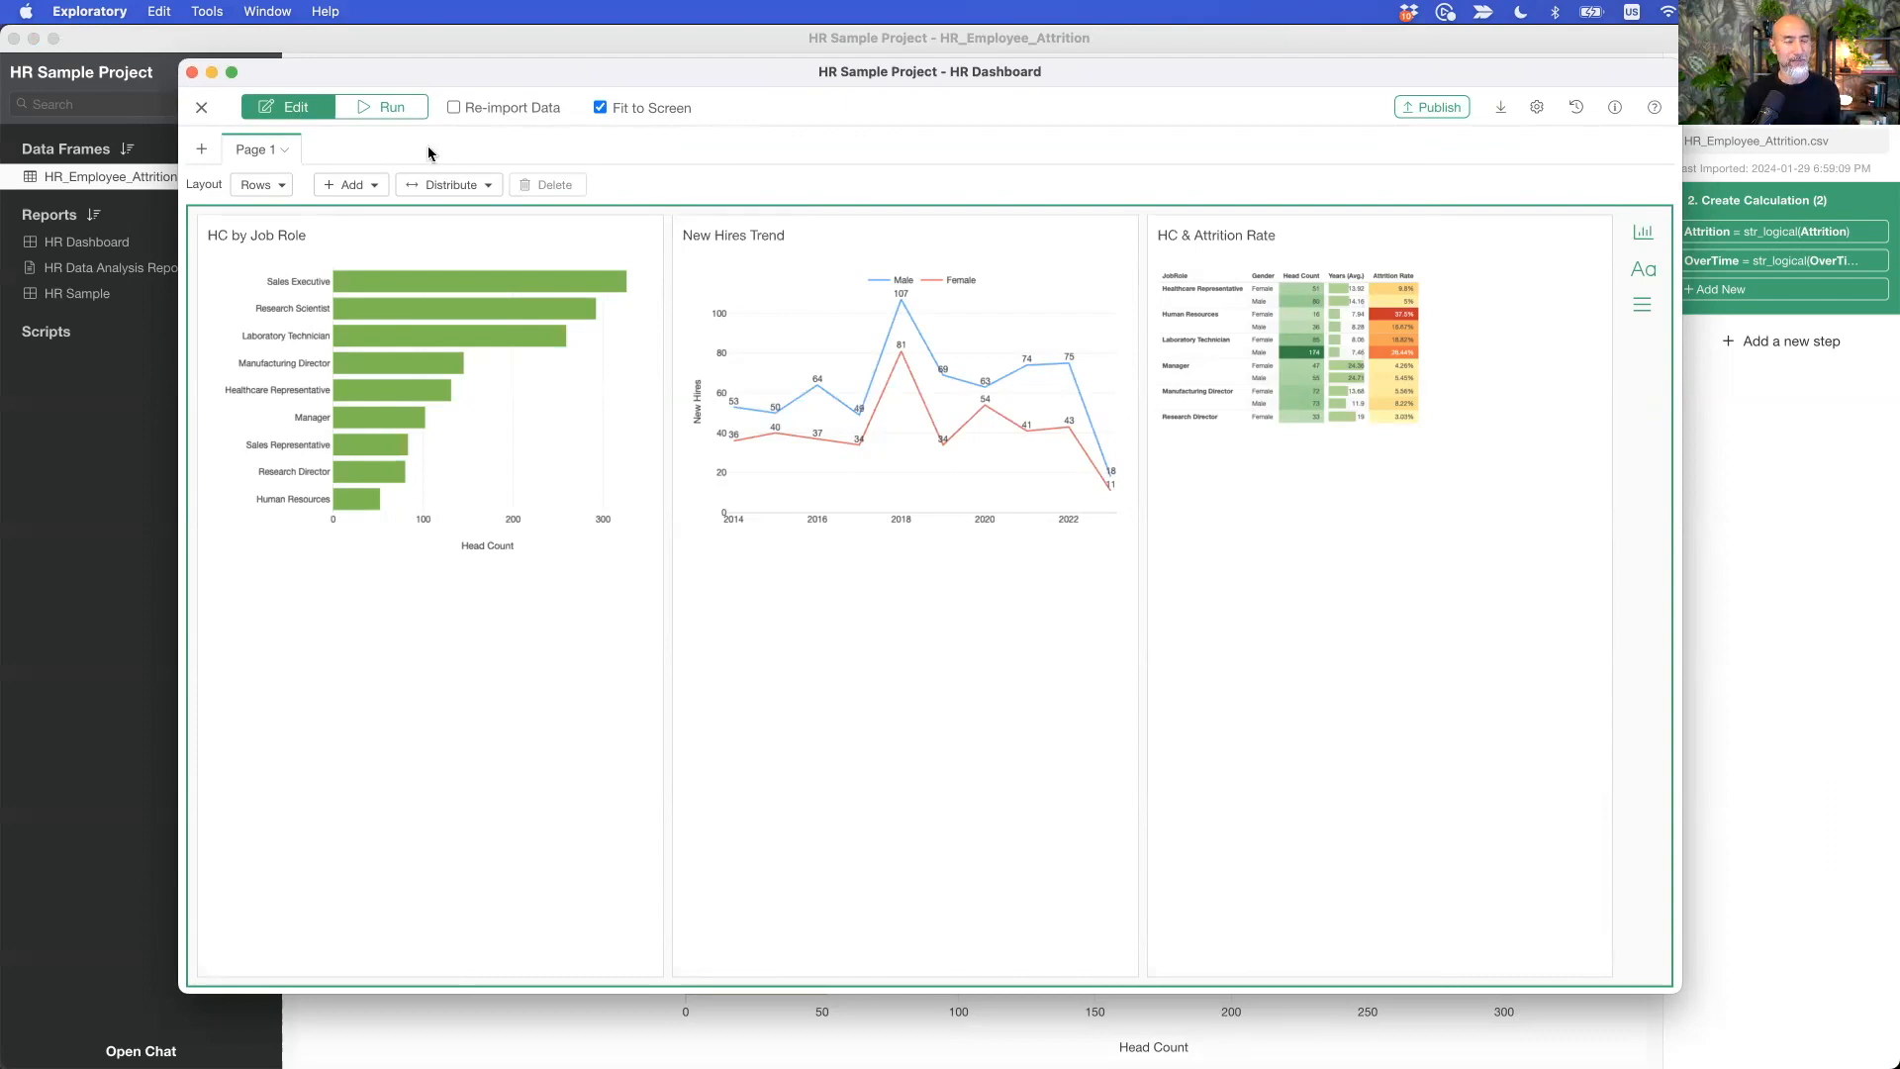
Step: Add a row below the existing charts and move the HC & Attrition Rate chart into it
left_click(354, 186)
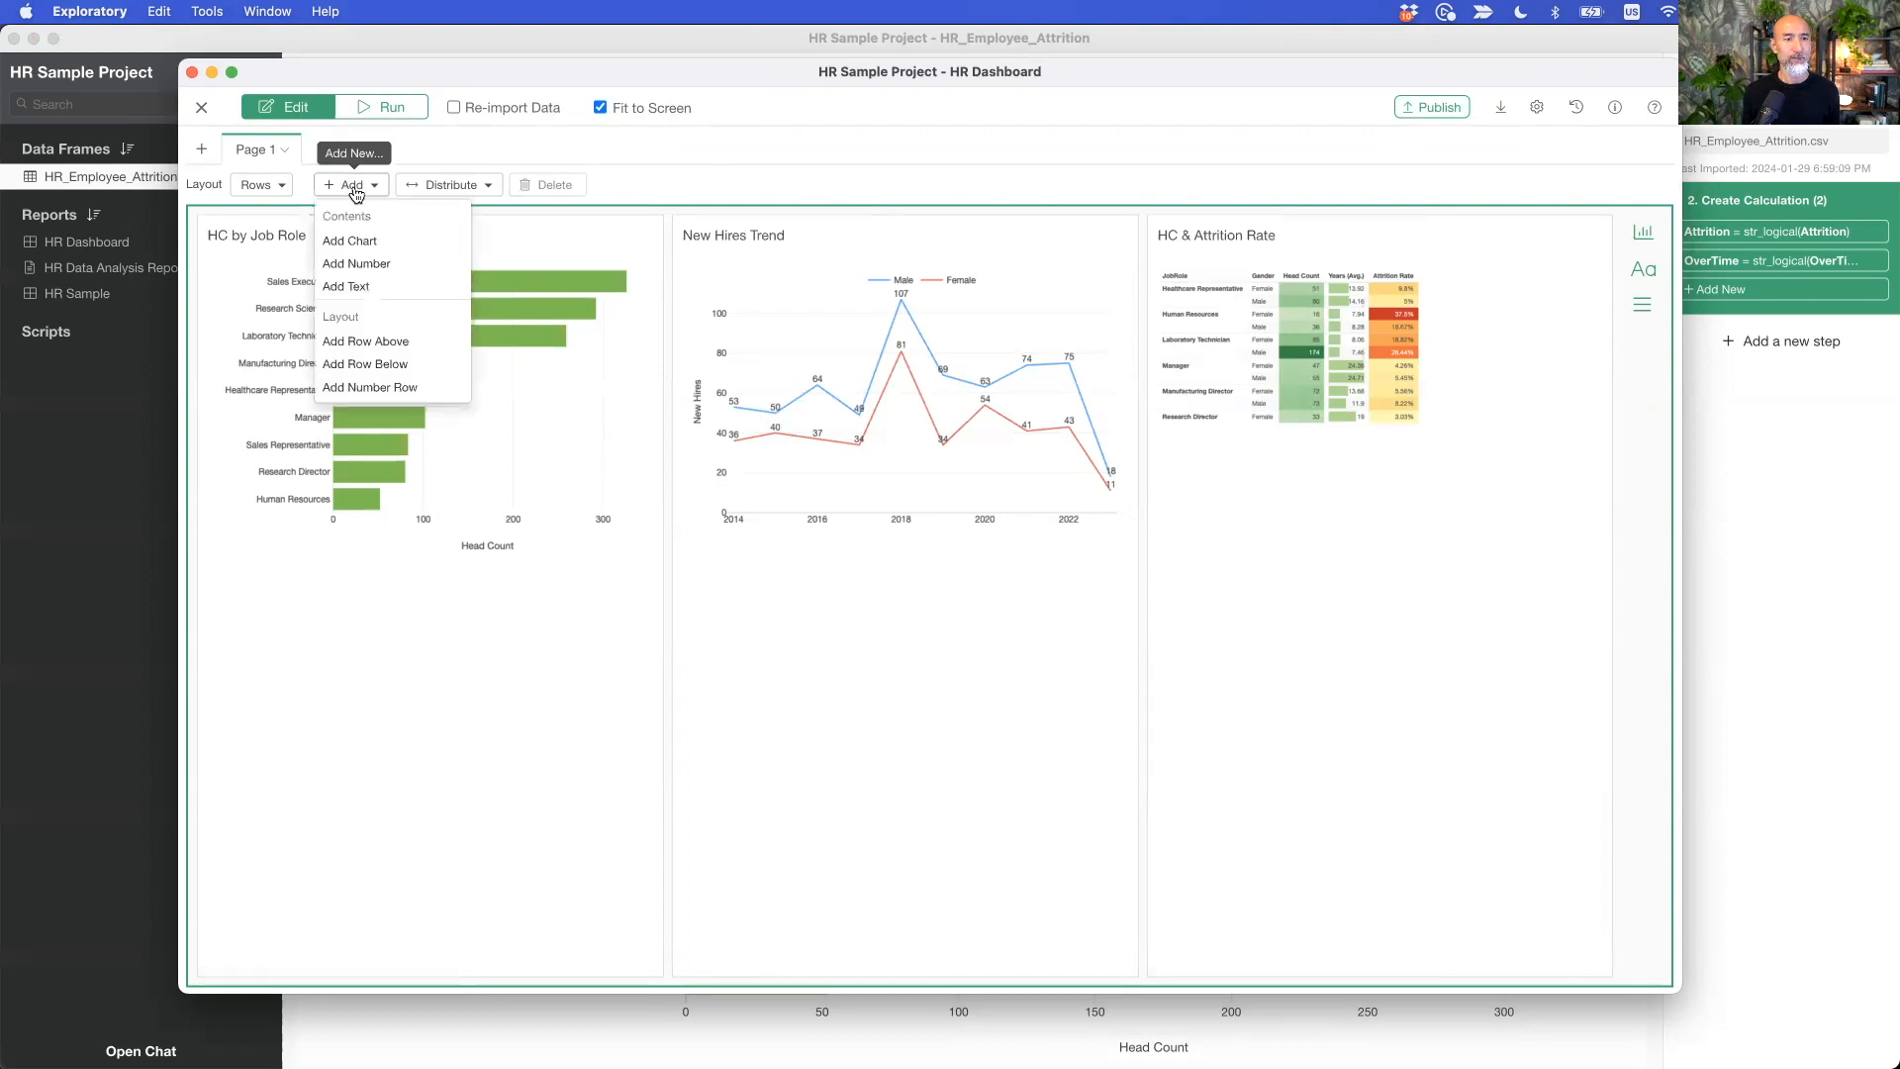
left_click(377, 368)
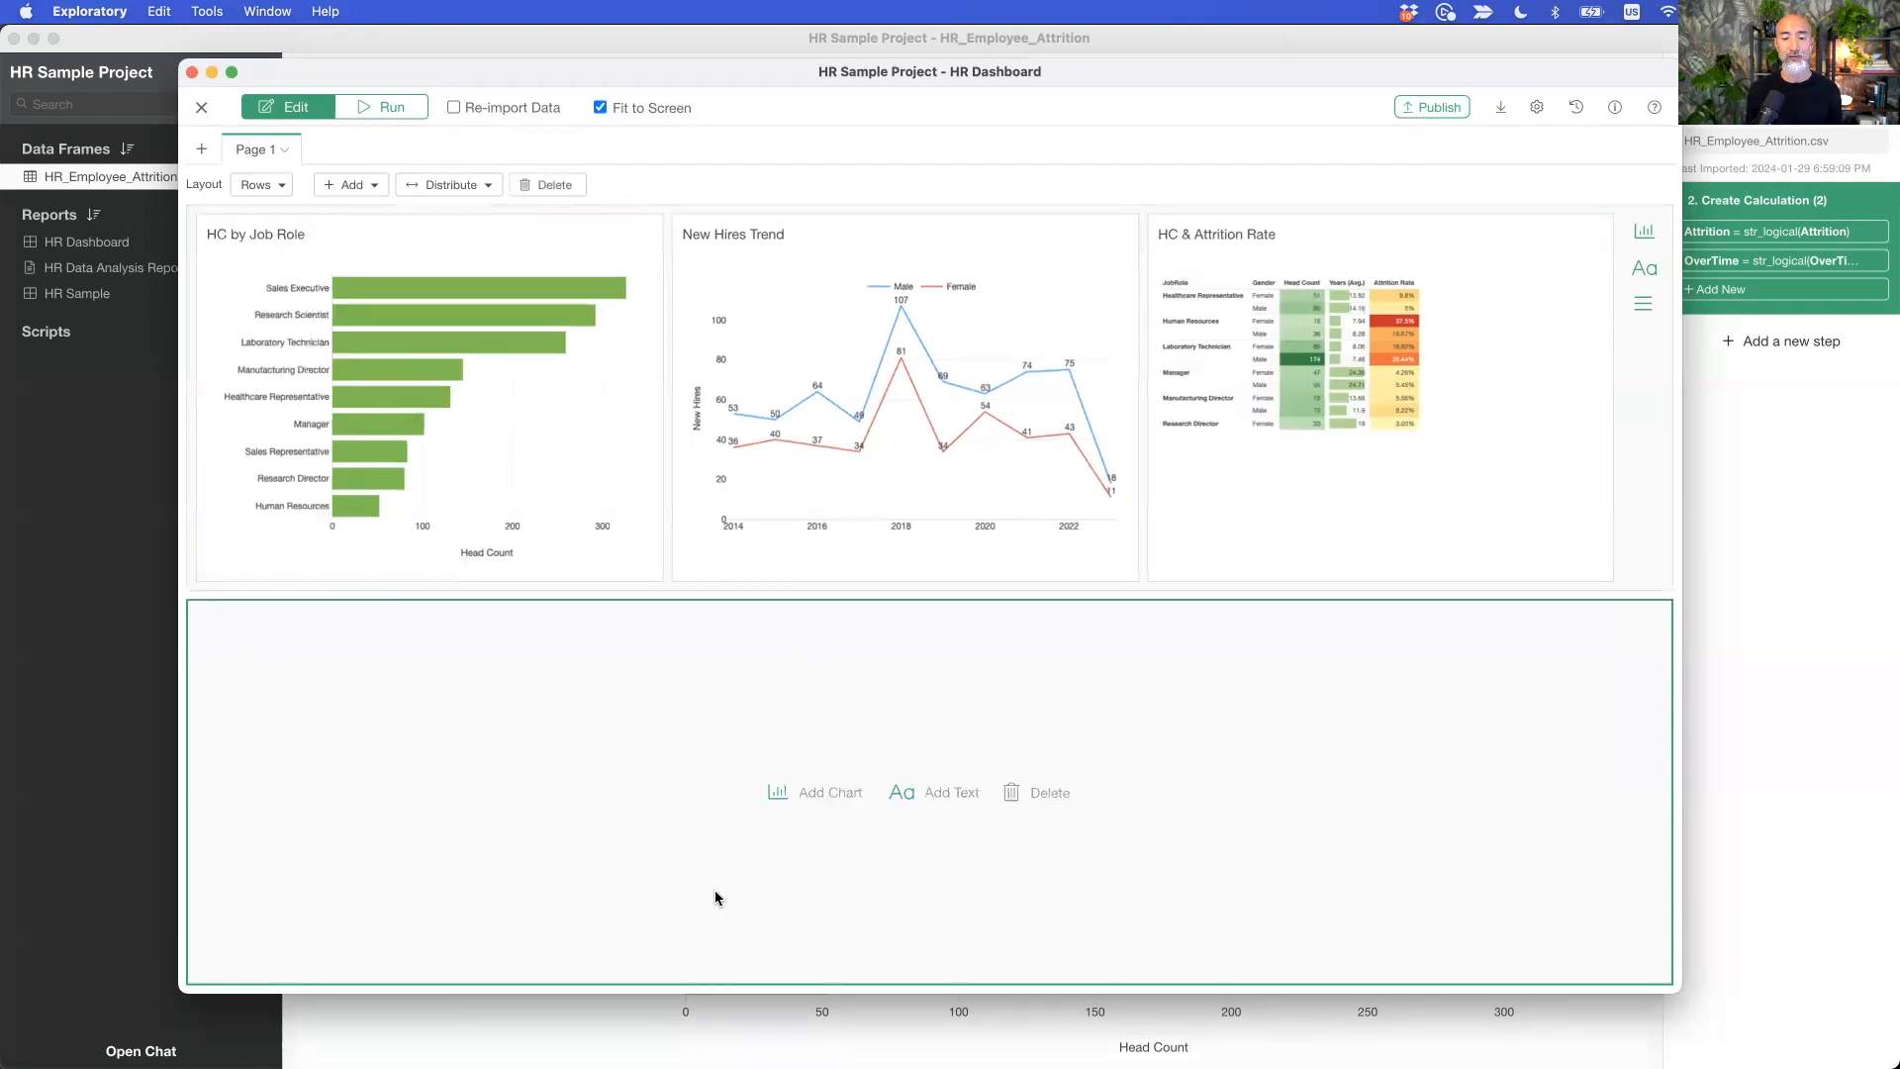
mouse_move(1357, 244)
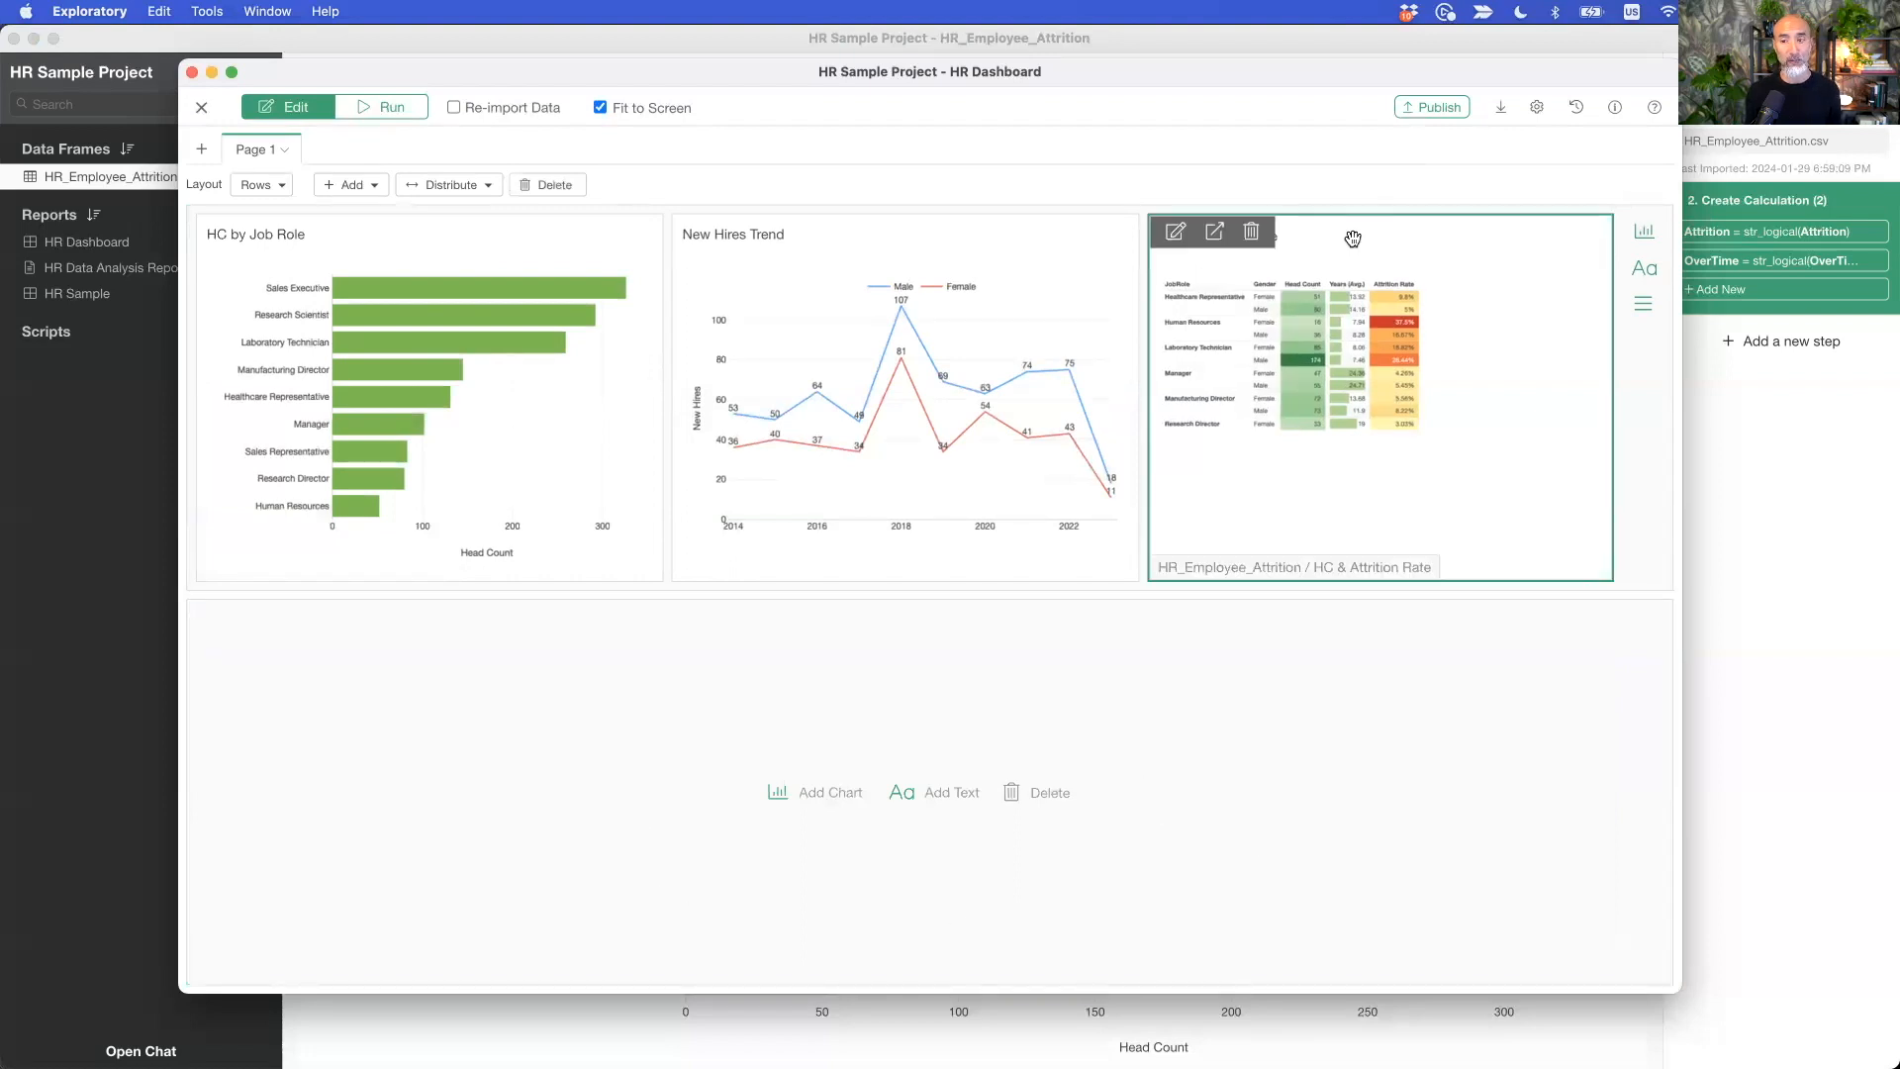
left_click_drag(1353, 239, 668, 648)
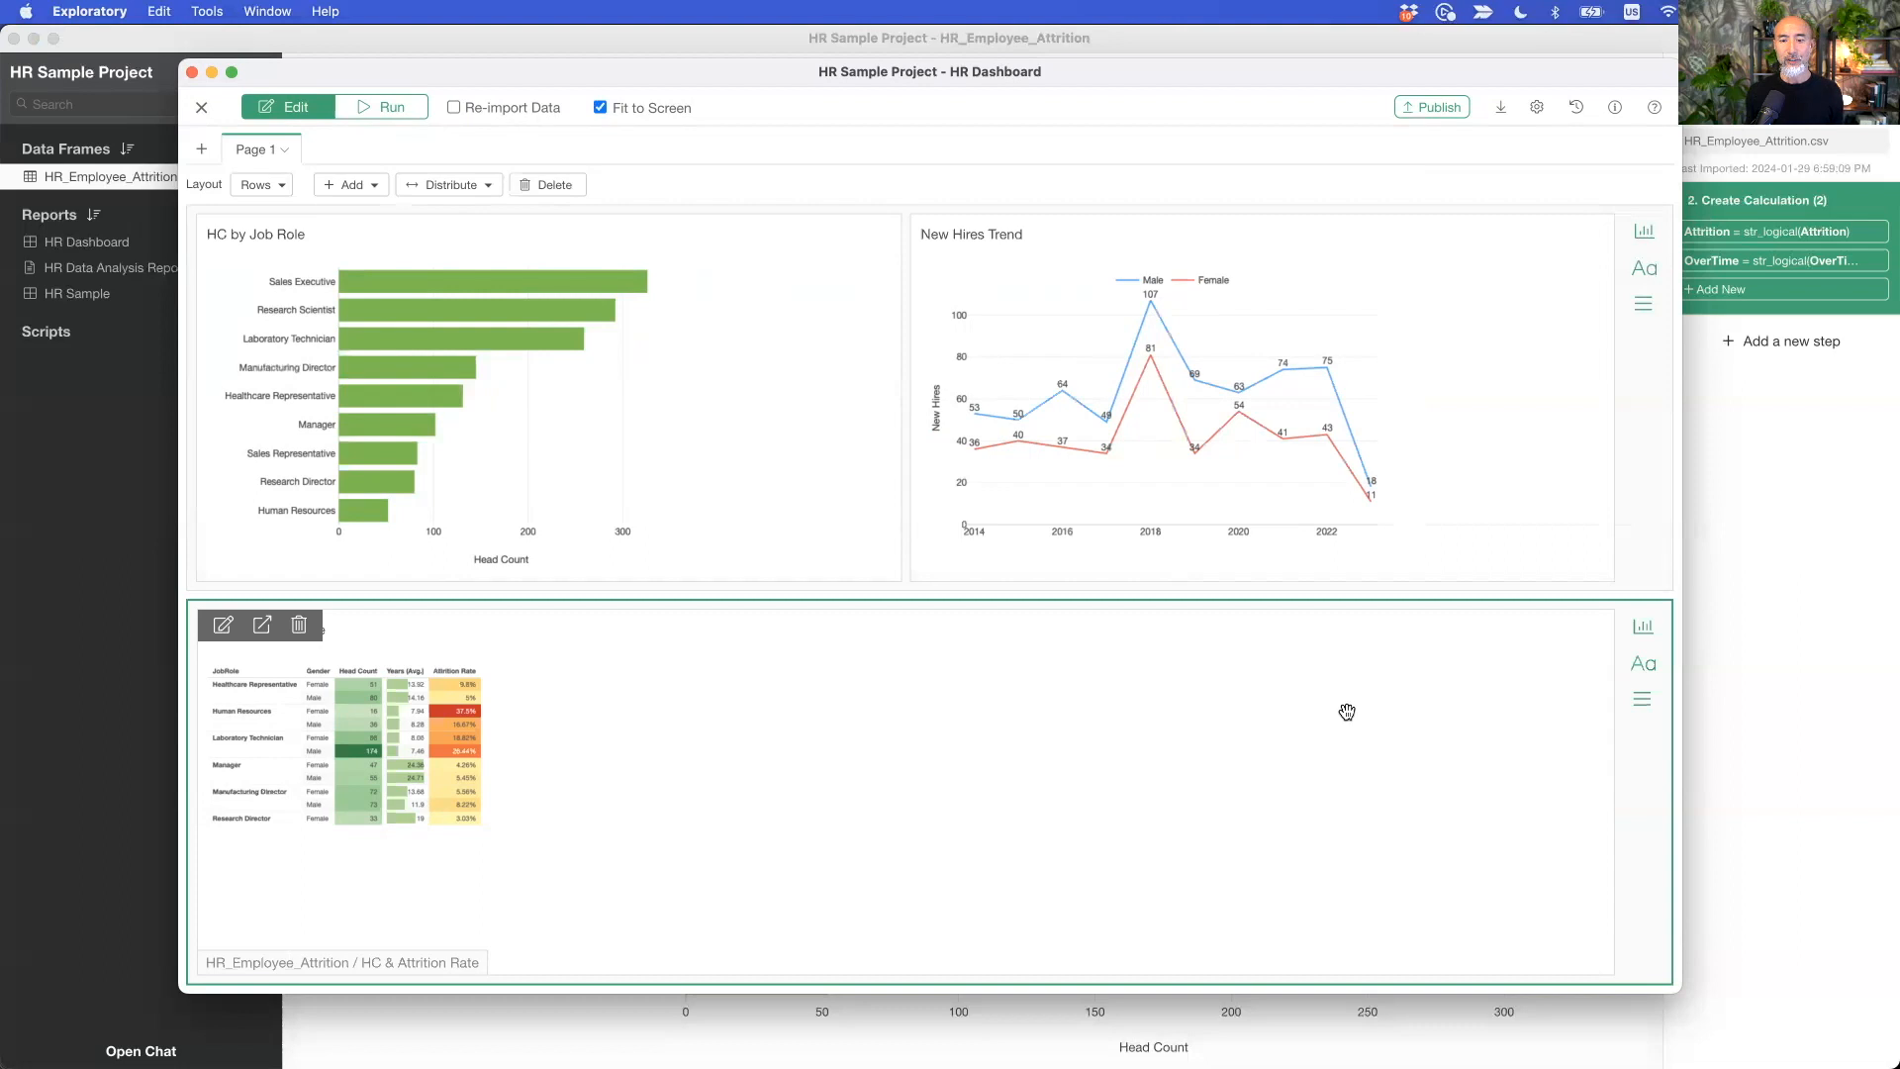
Step: Add a text block introducing the monthly HR dashboard, with bulleted Head Count, New Hires and Attrition Rate, ending "The underlying data is shared at this page."
left_click(1638, 679)
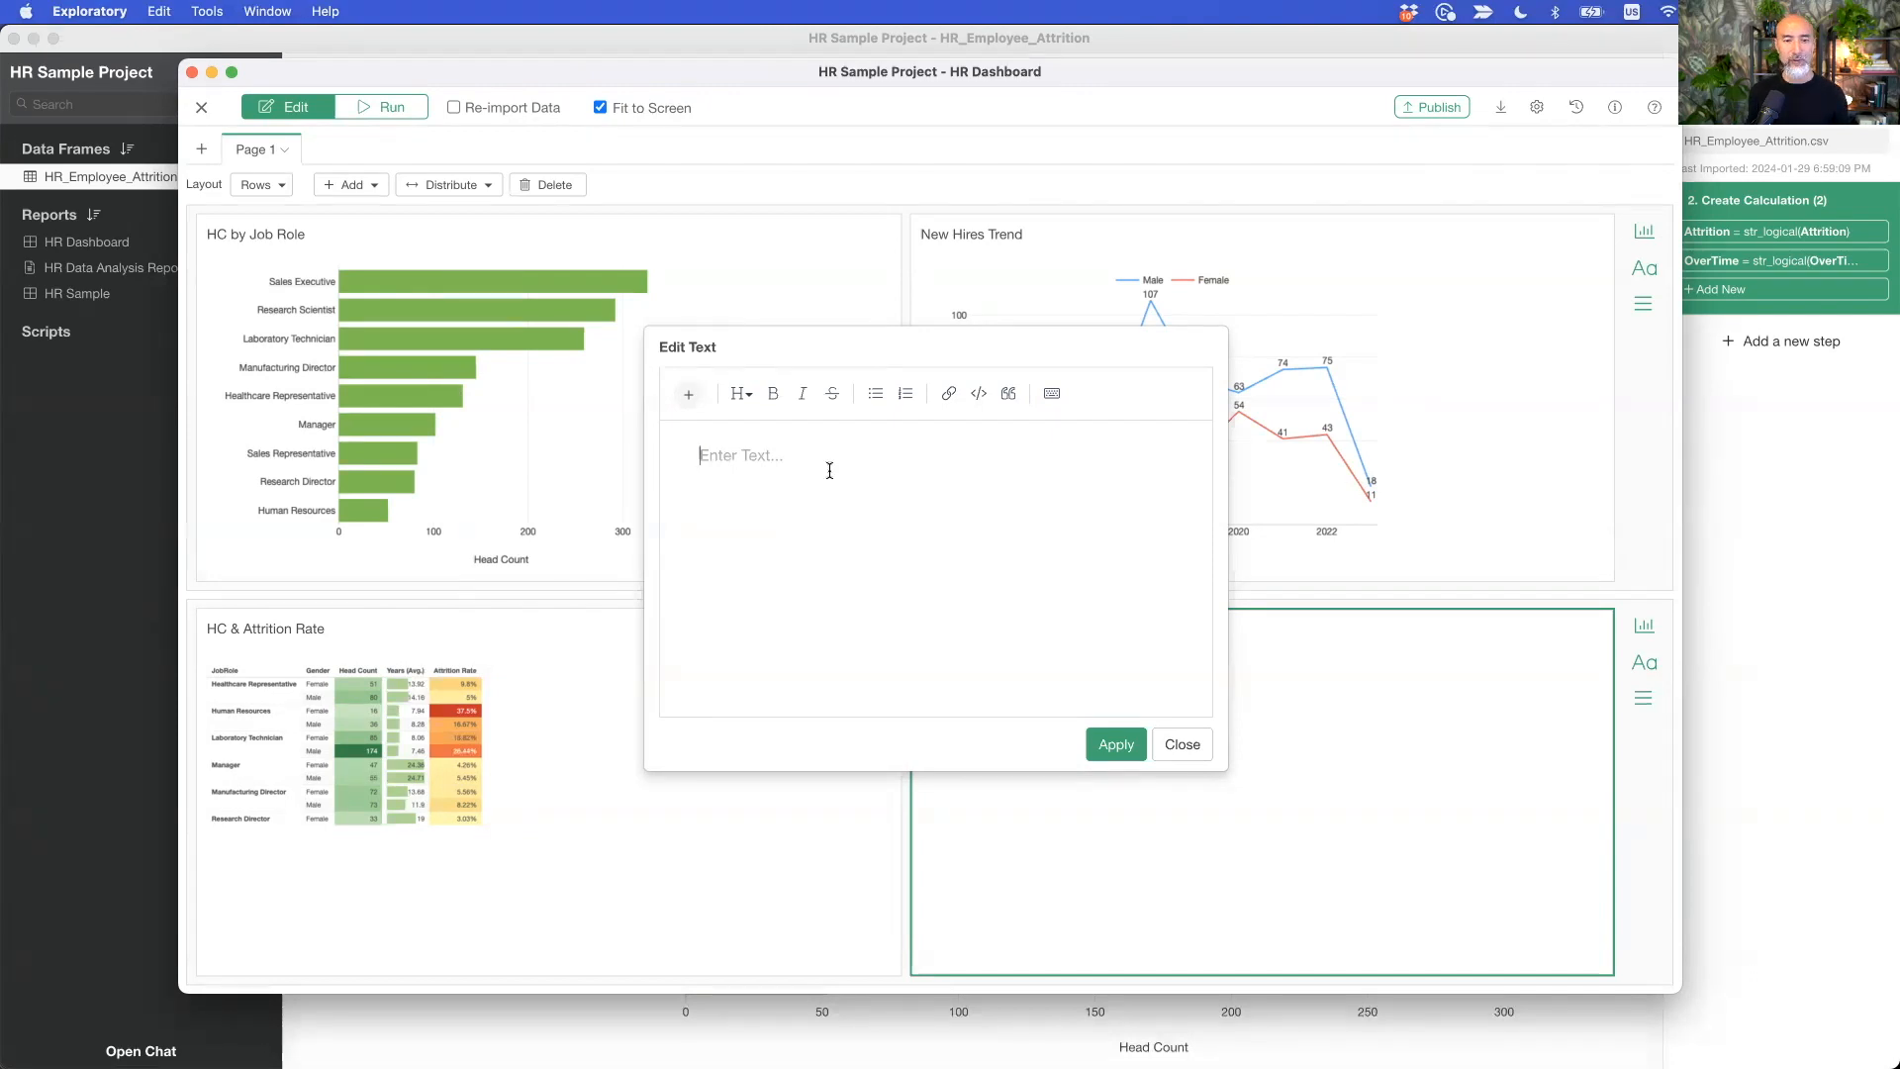
type("This is a monthly HR dashboard. You can find the following metrics and trend. Head Count New Hires Attrition Rate The underlying data is shared at this page.")
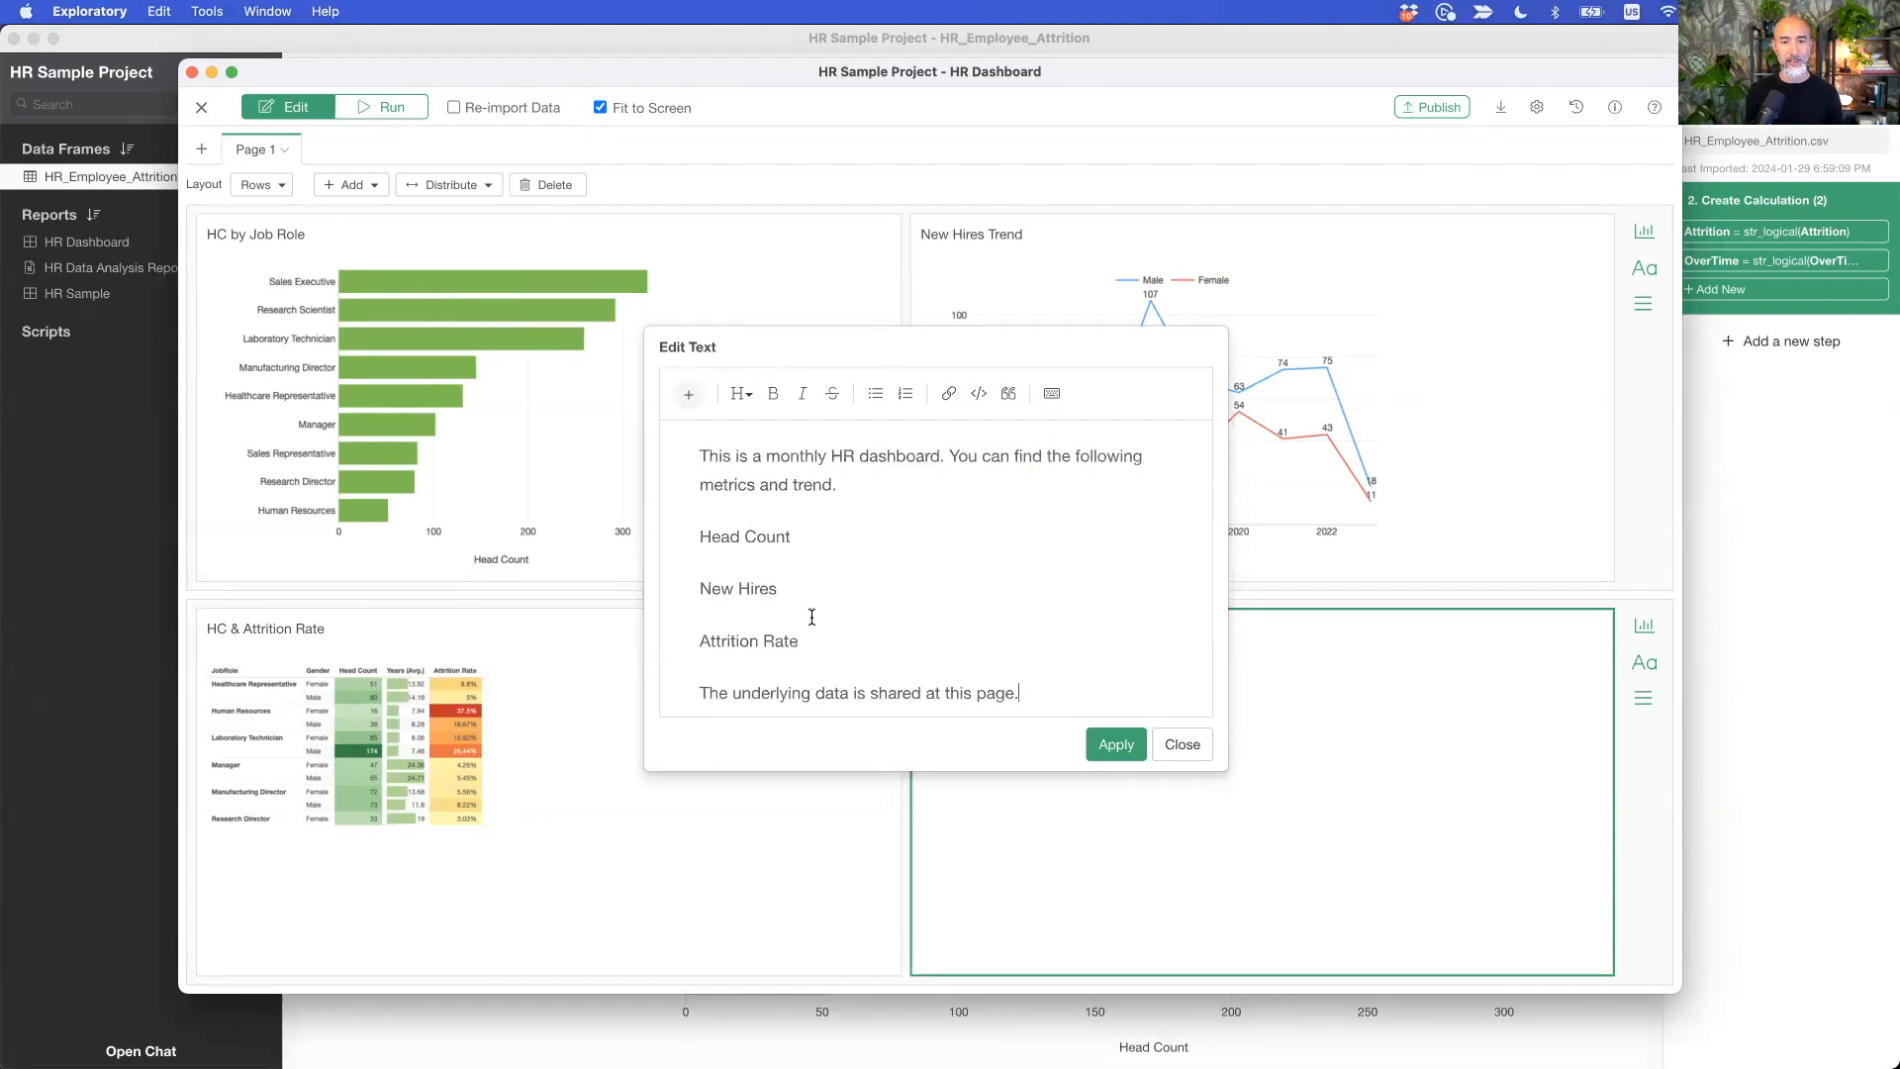
left_click_drag(814, 642, 672, 550)
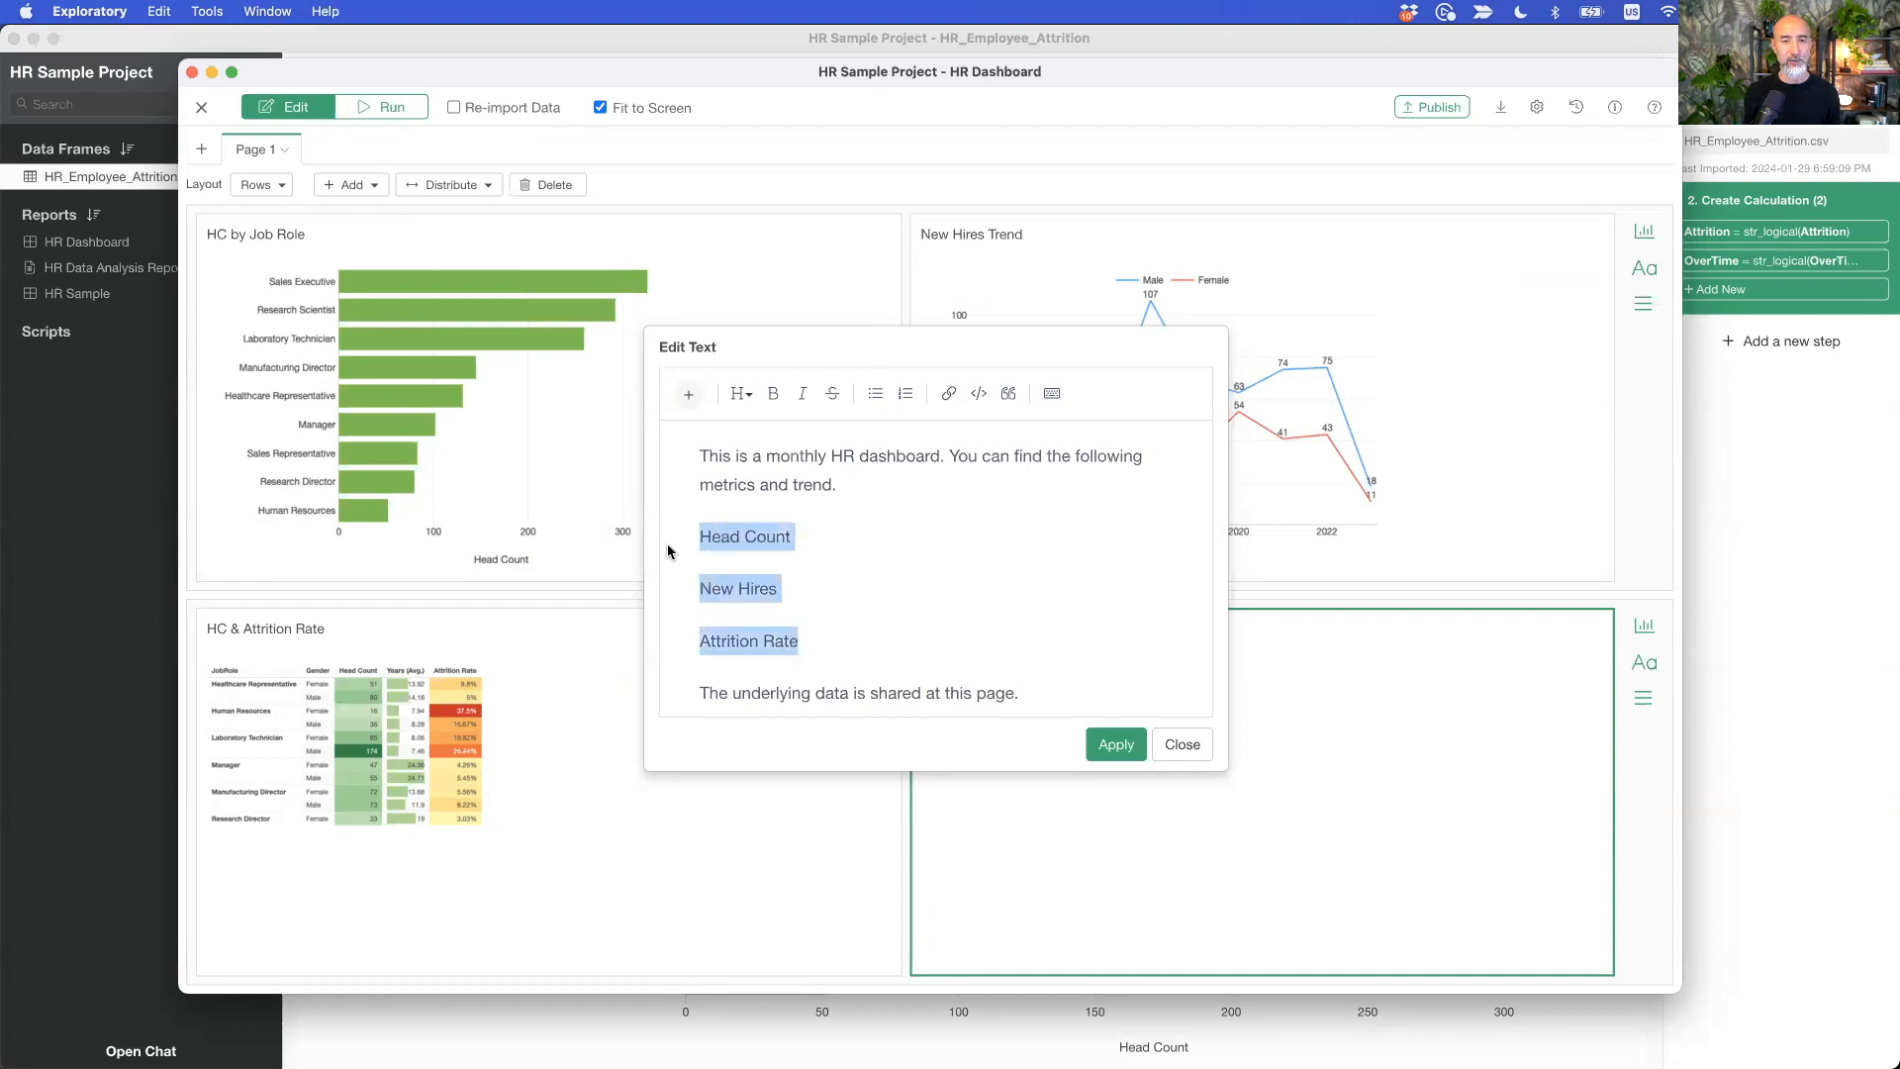
left_click(877, 406)
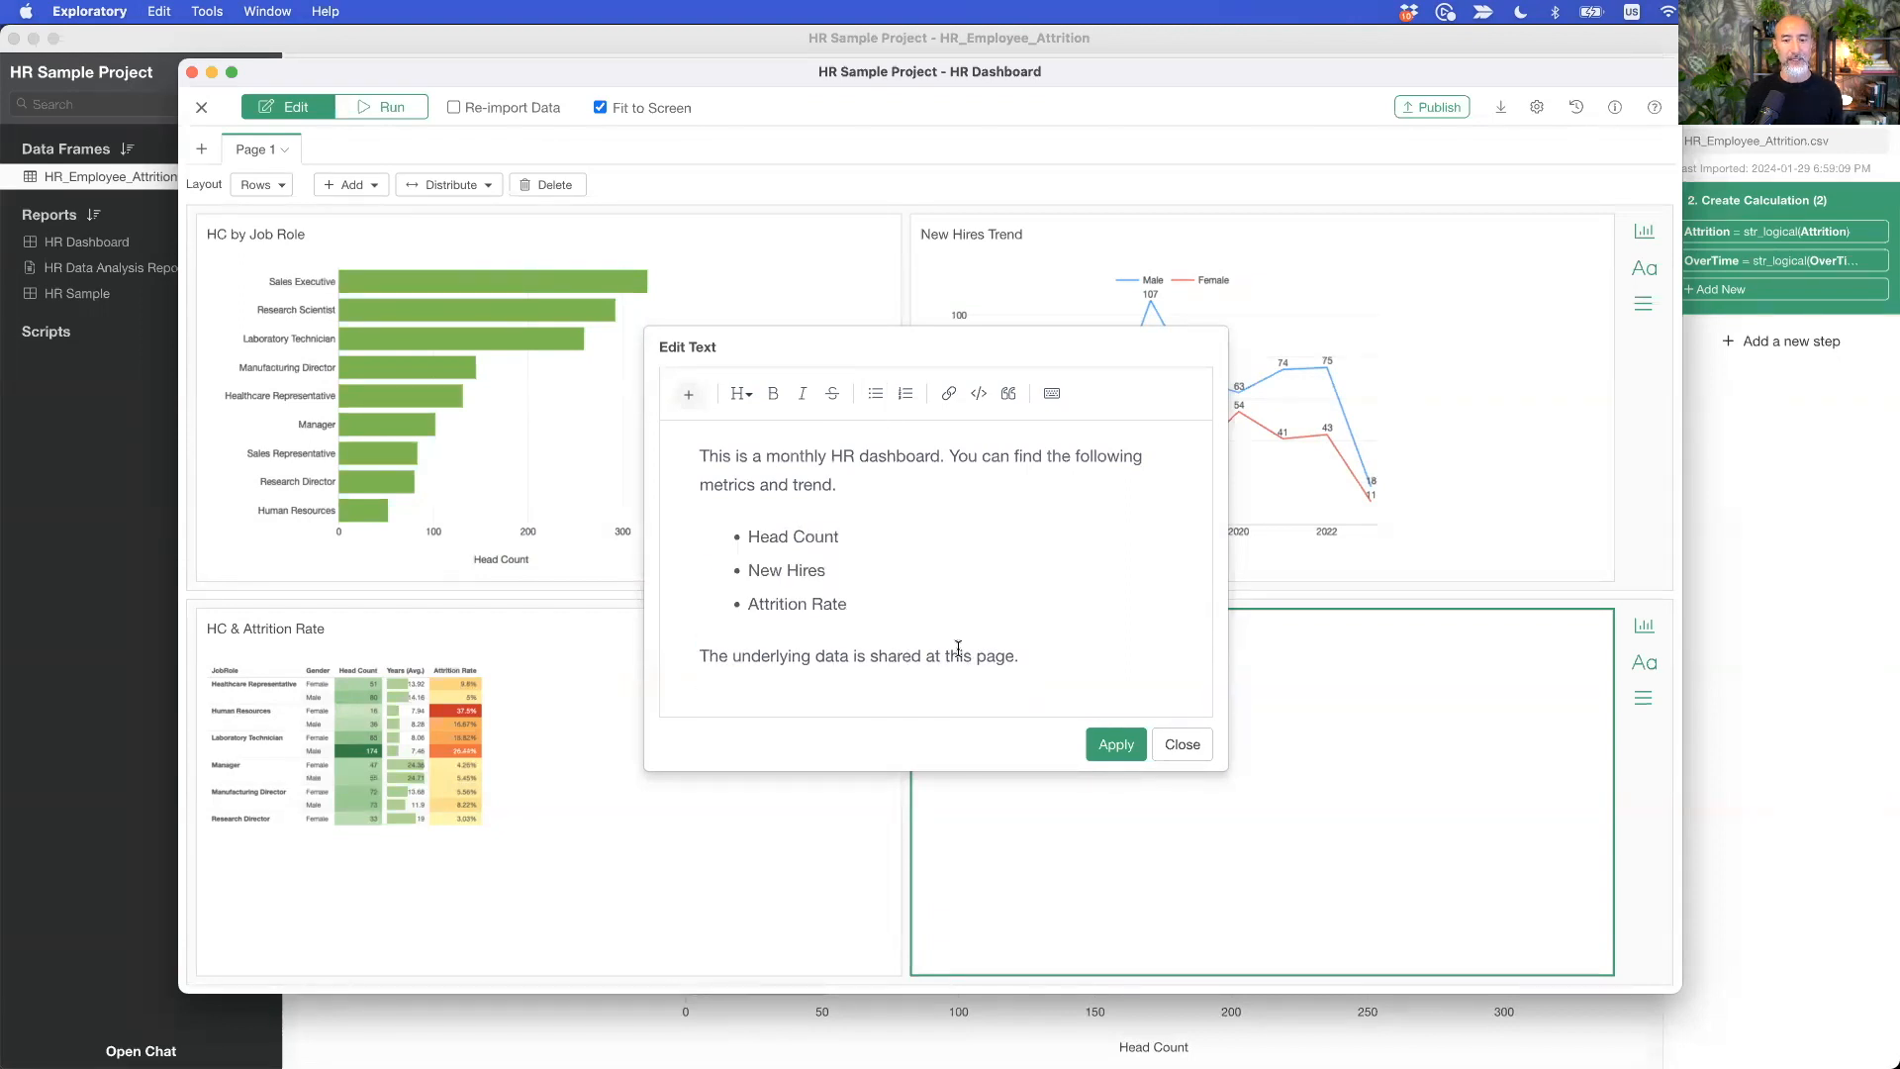
Step: Link the words "this page" to the HR Employee Attrition data page's URL copied from Chrome, and apply the text to the dashboard
left_click_drag(944, 657, 1004, 662)
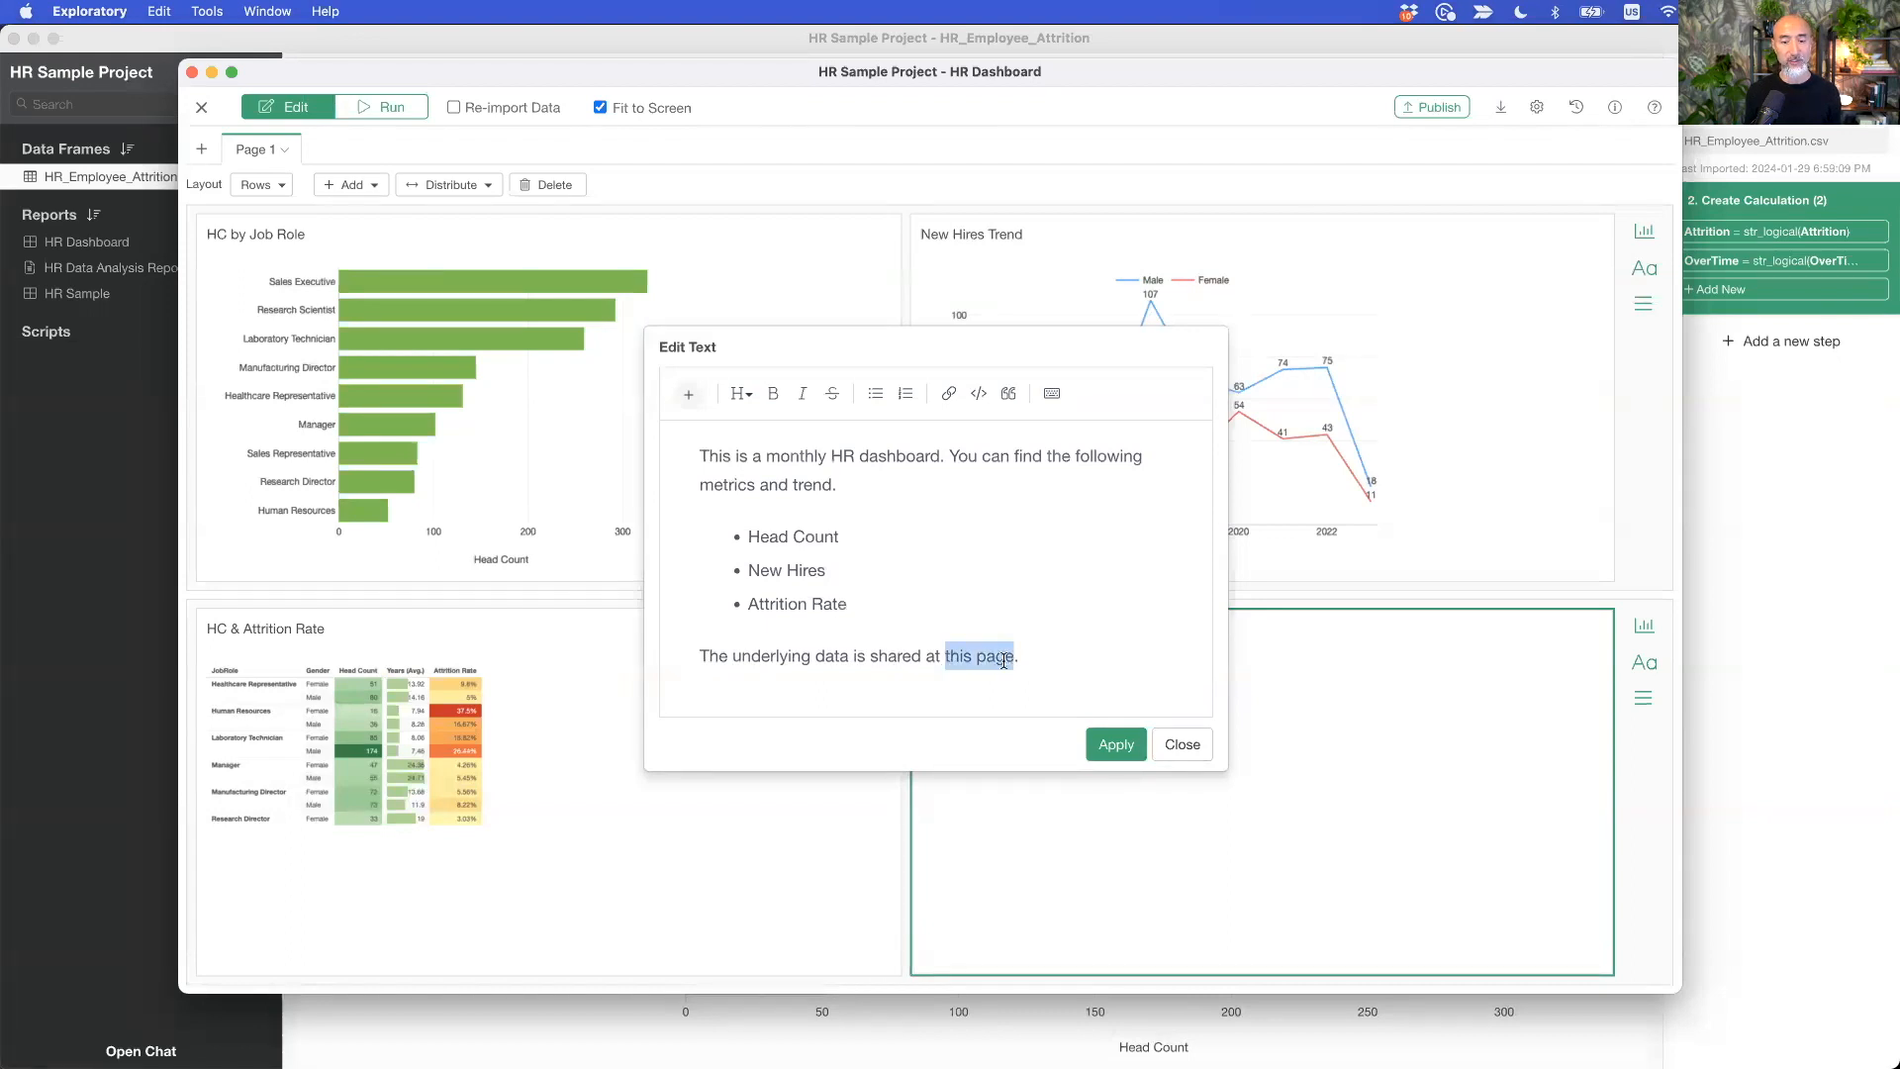
key("super+Tab")
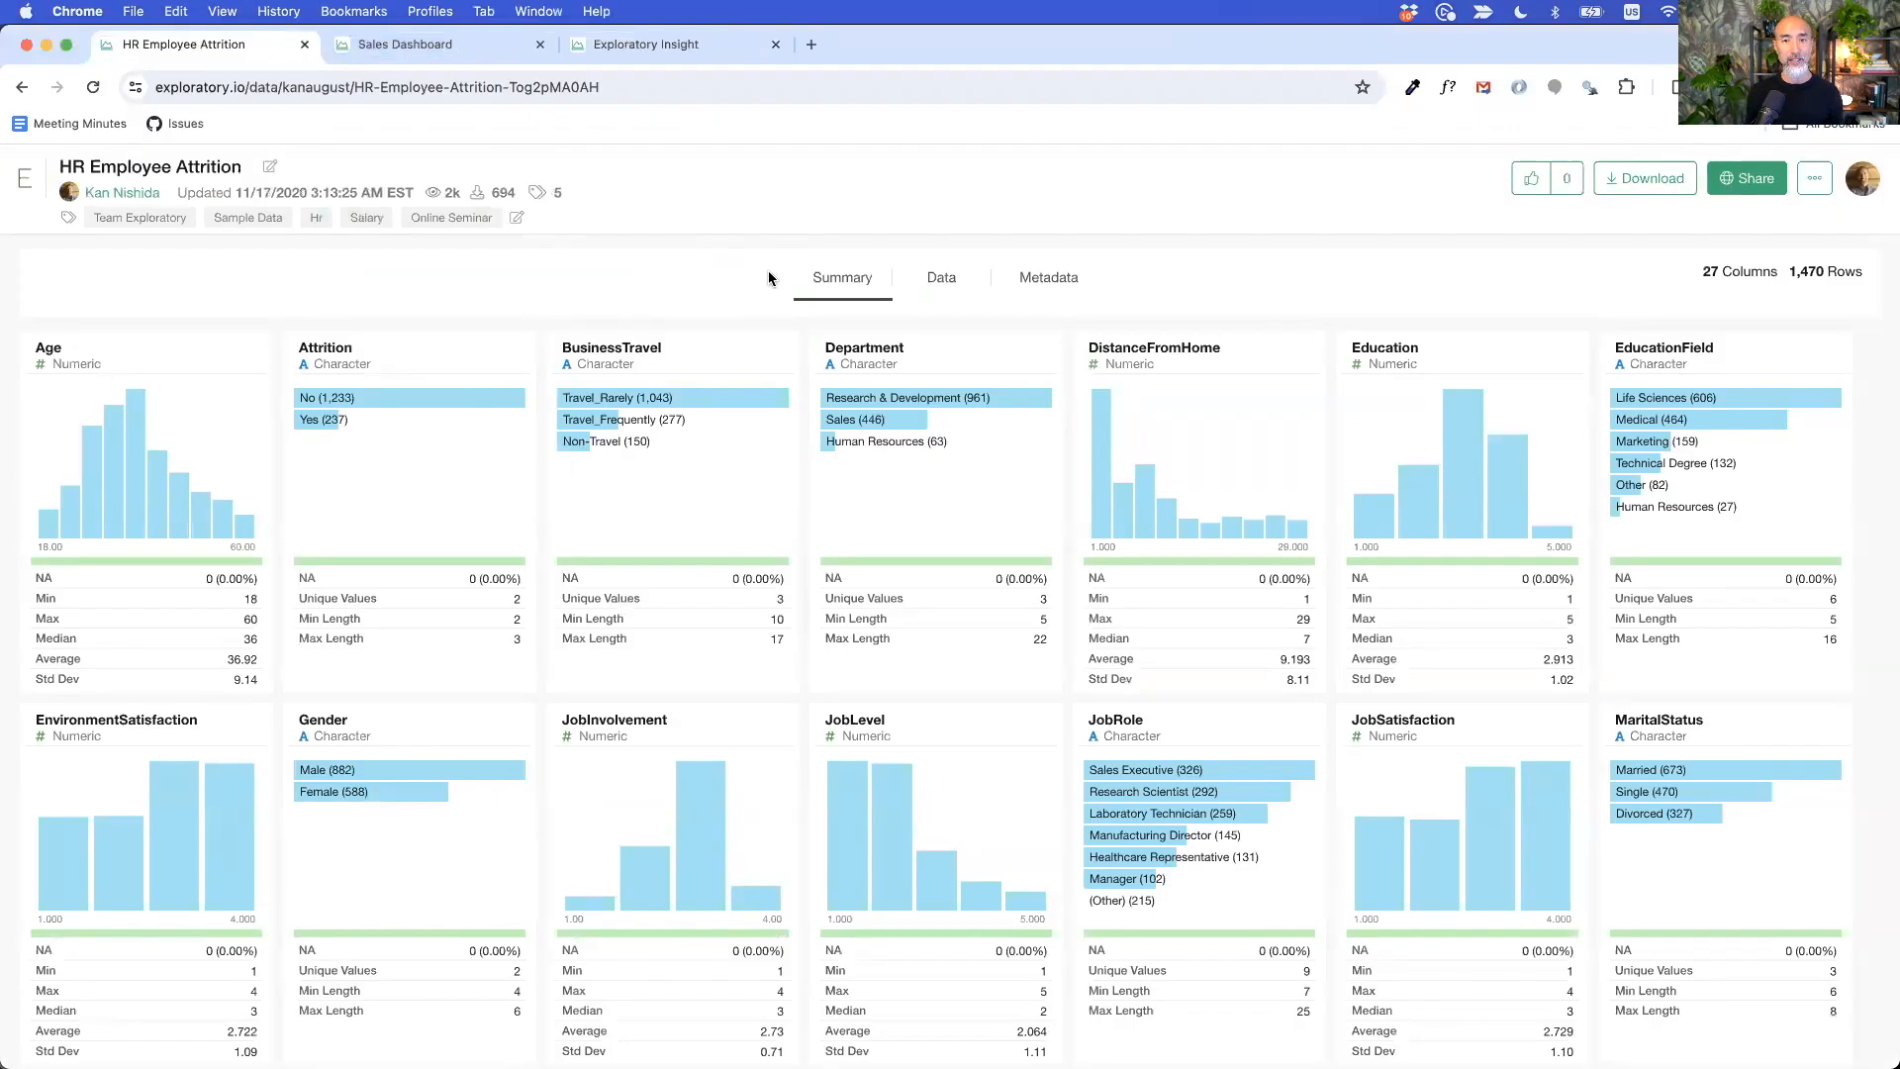
left_click(942, 280)
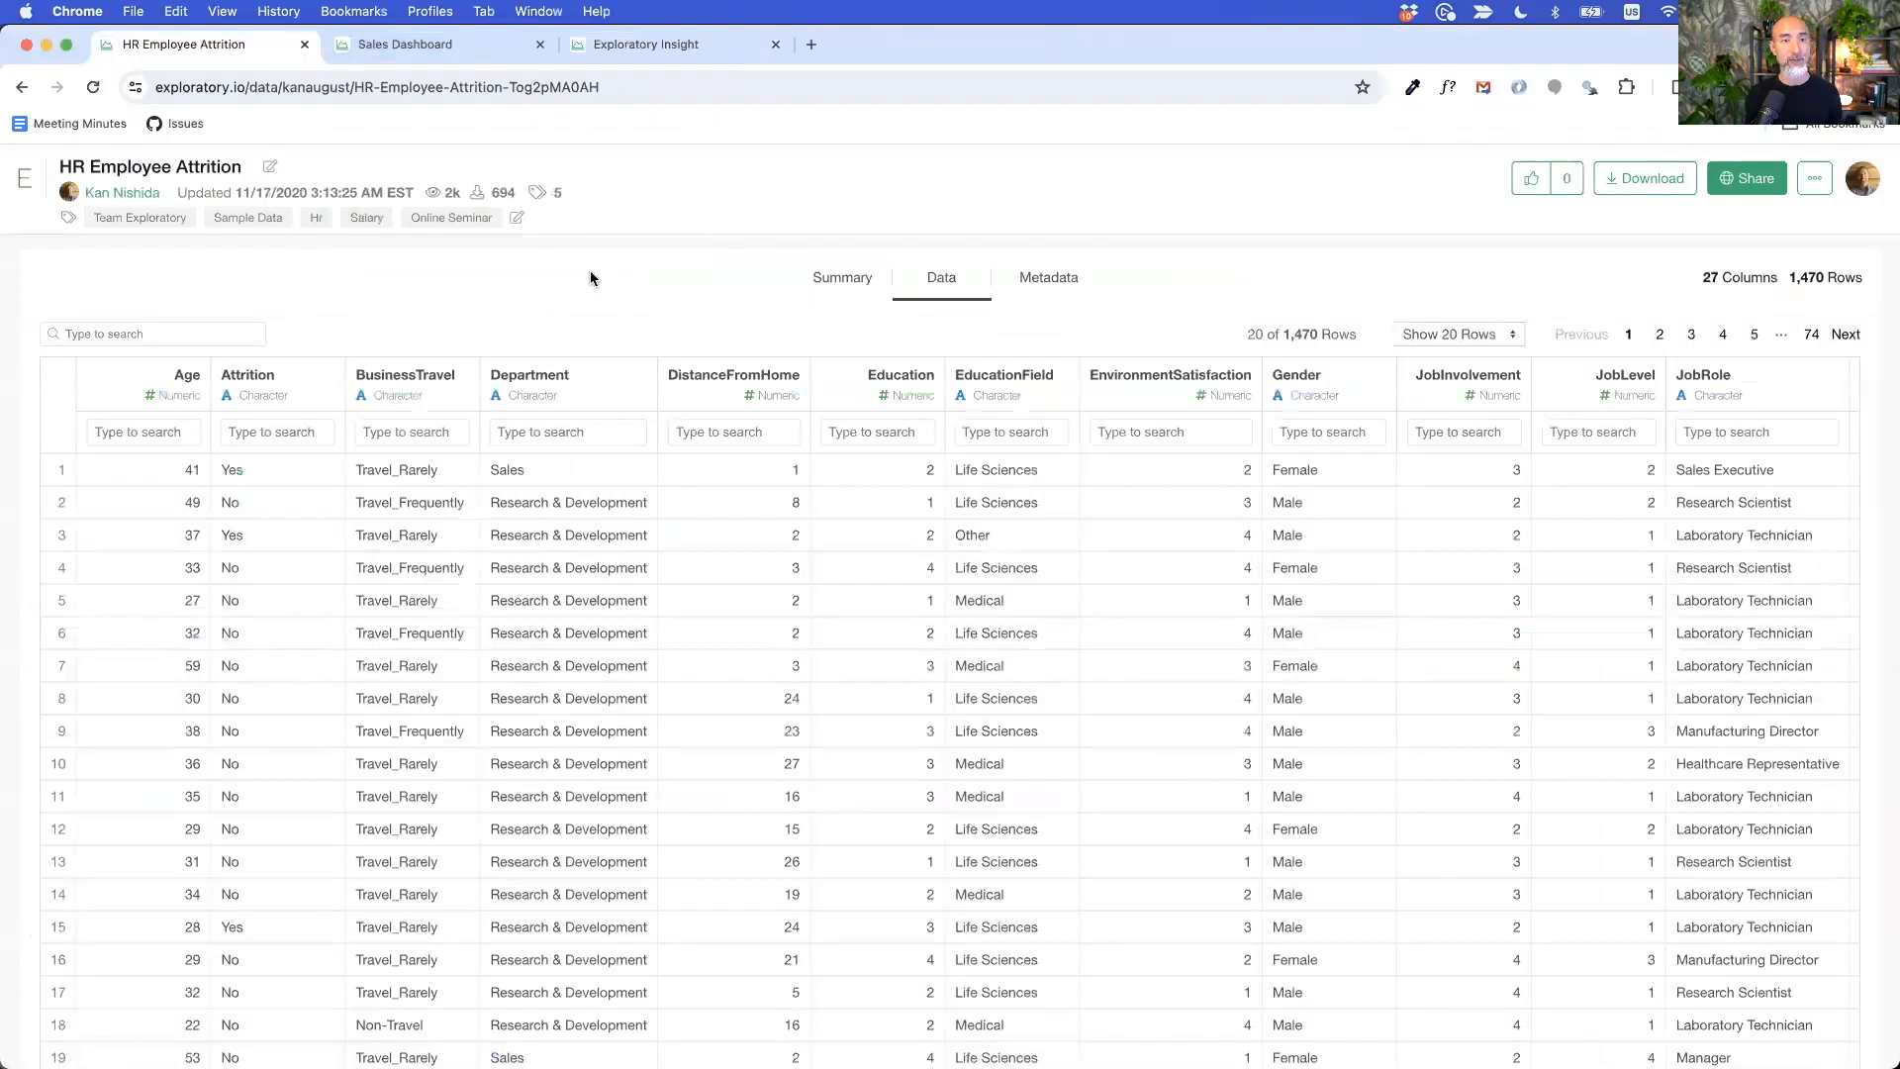
left_click(522, 89)
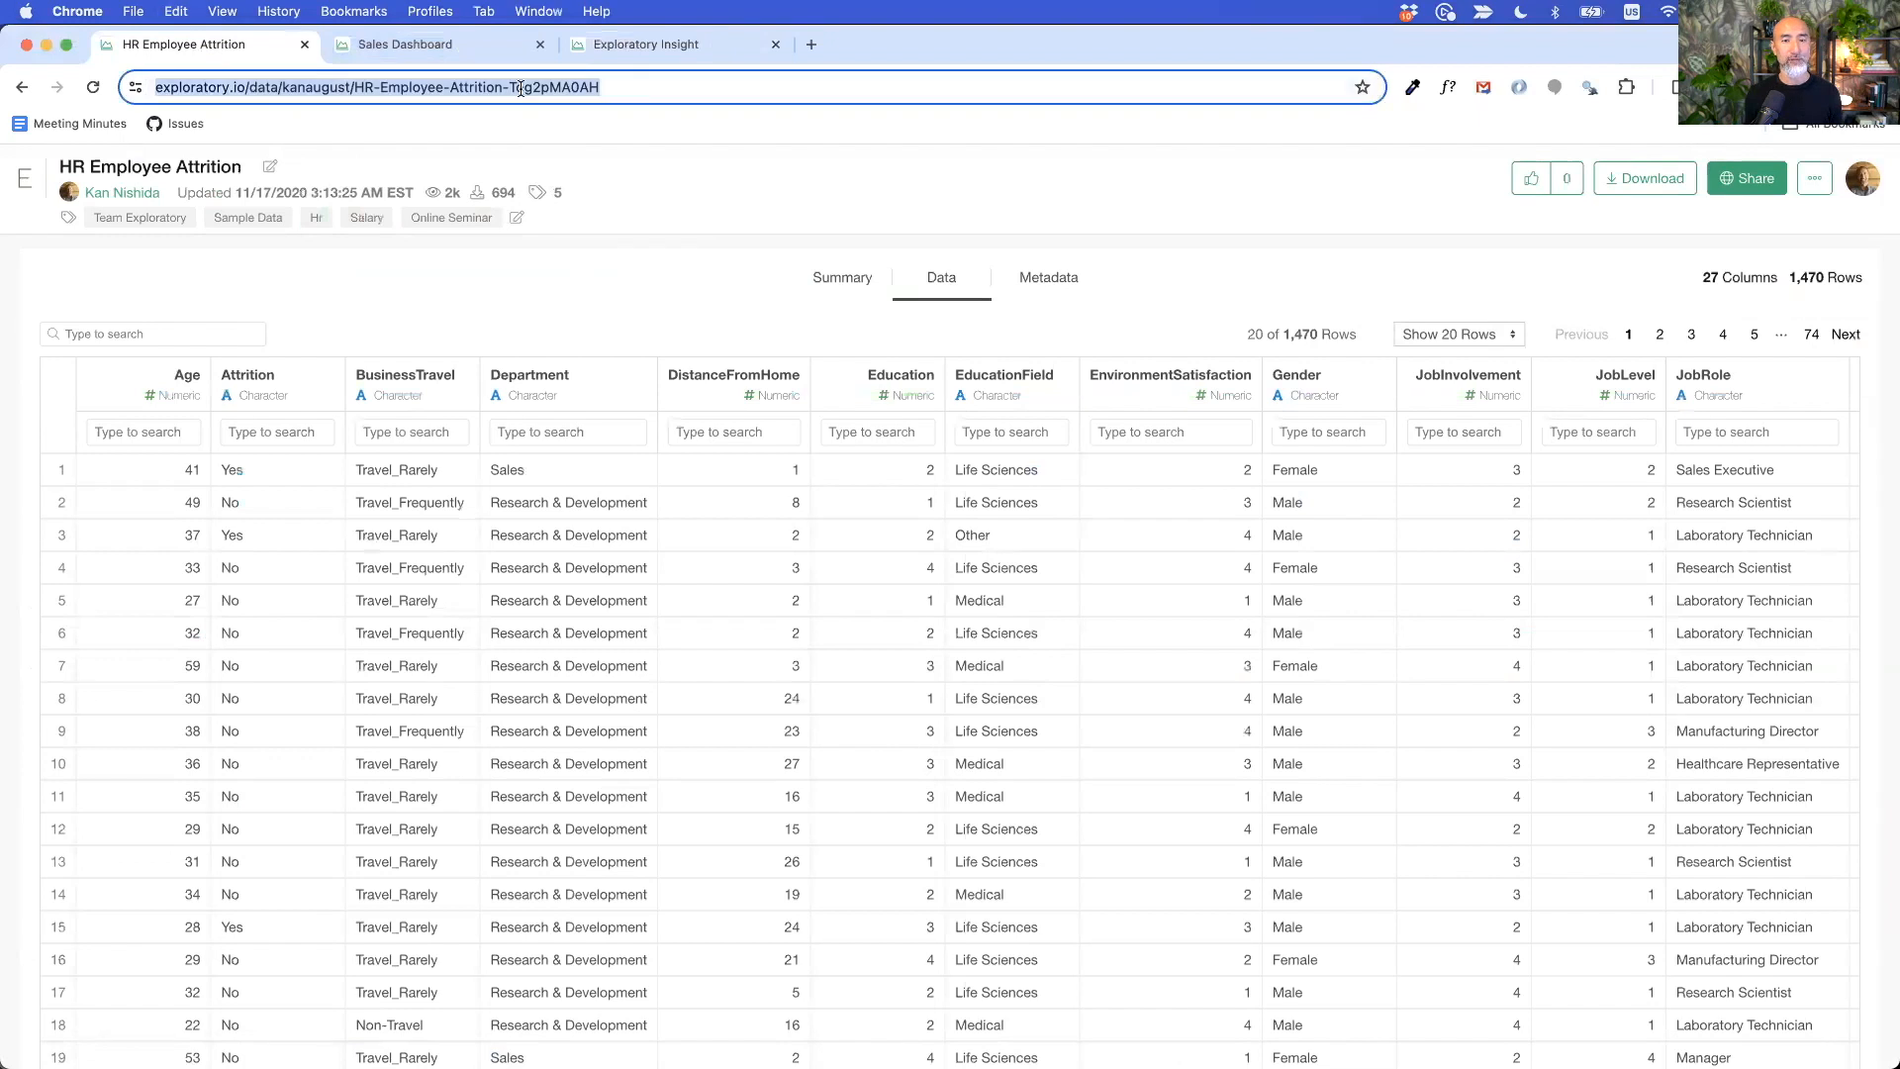
key("super+Tab")
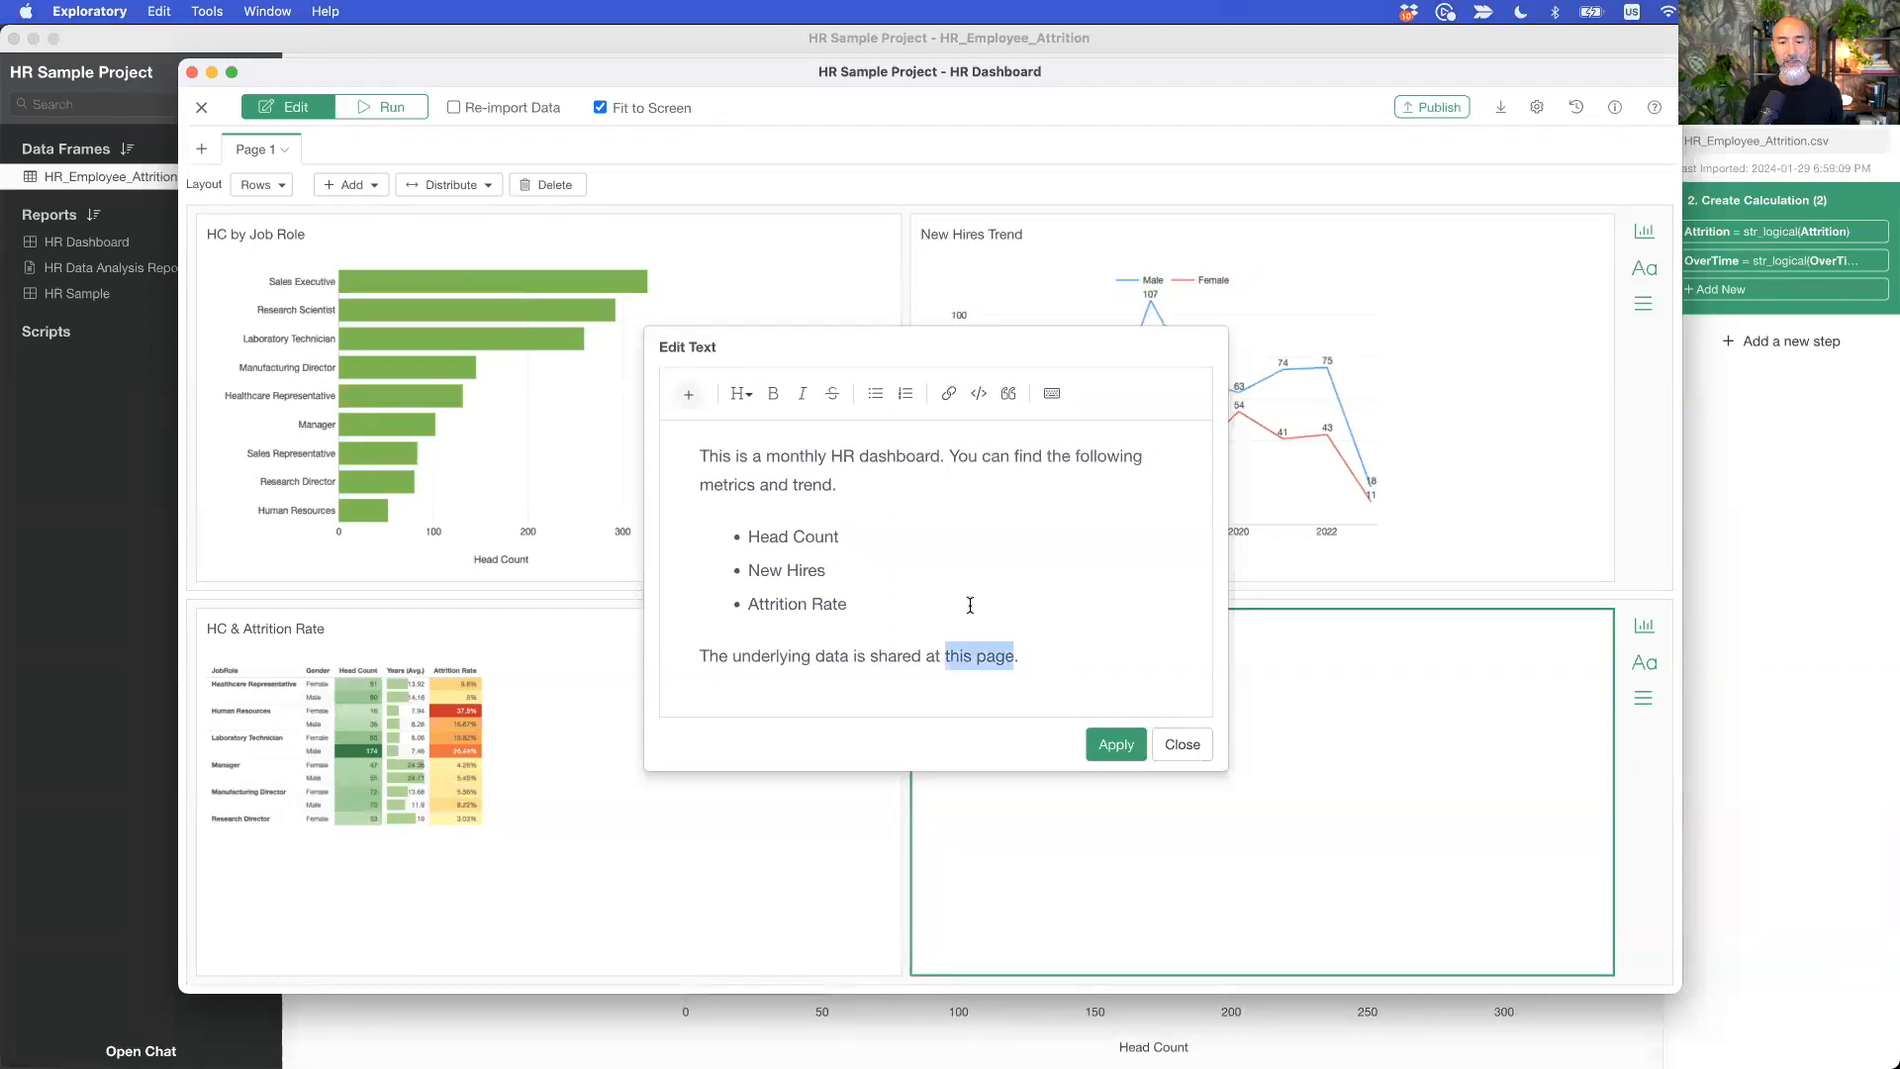
key("super+v")
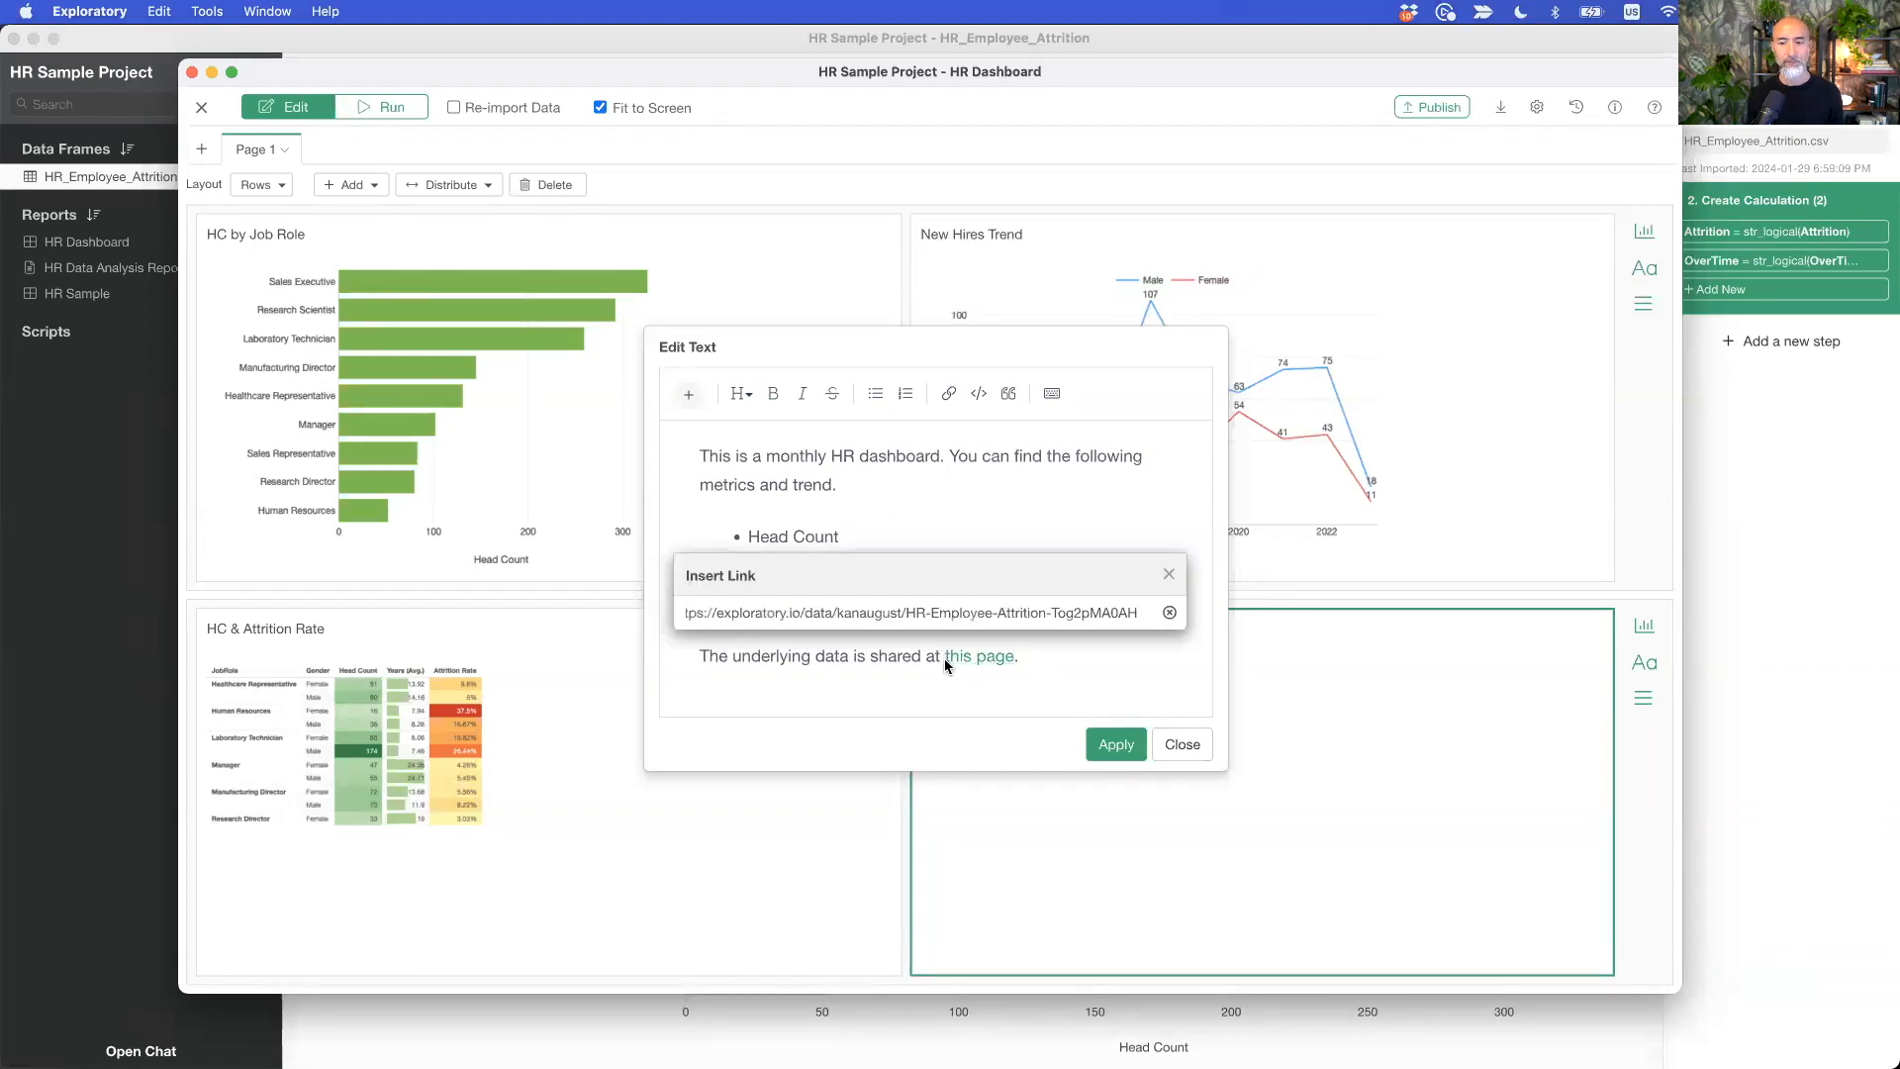
key("Return")
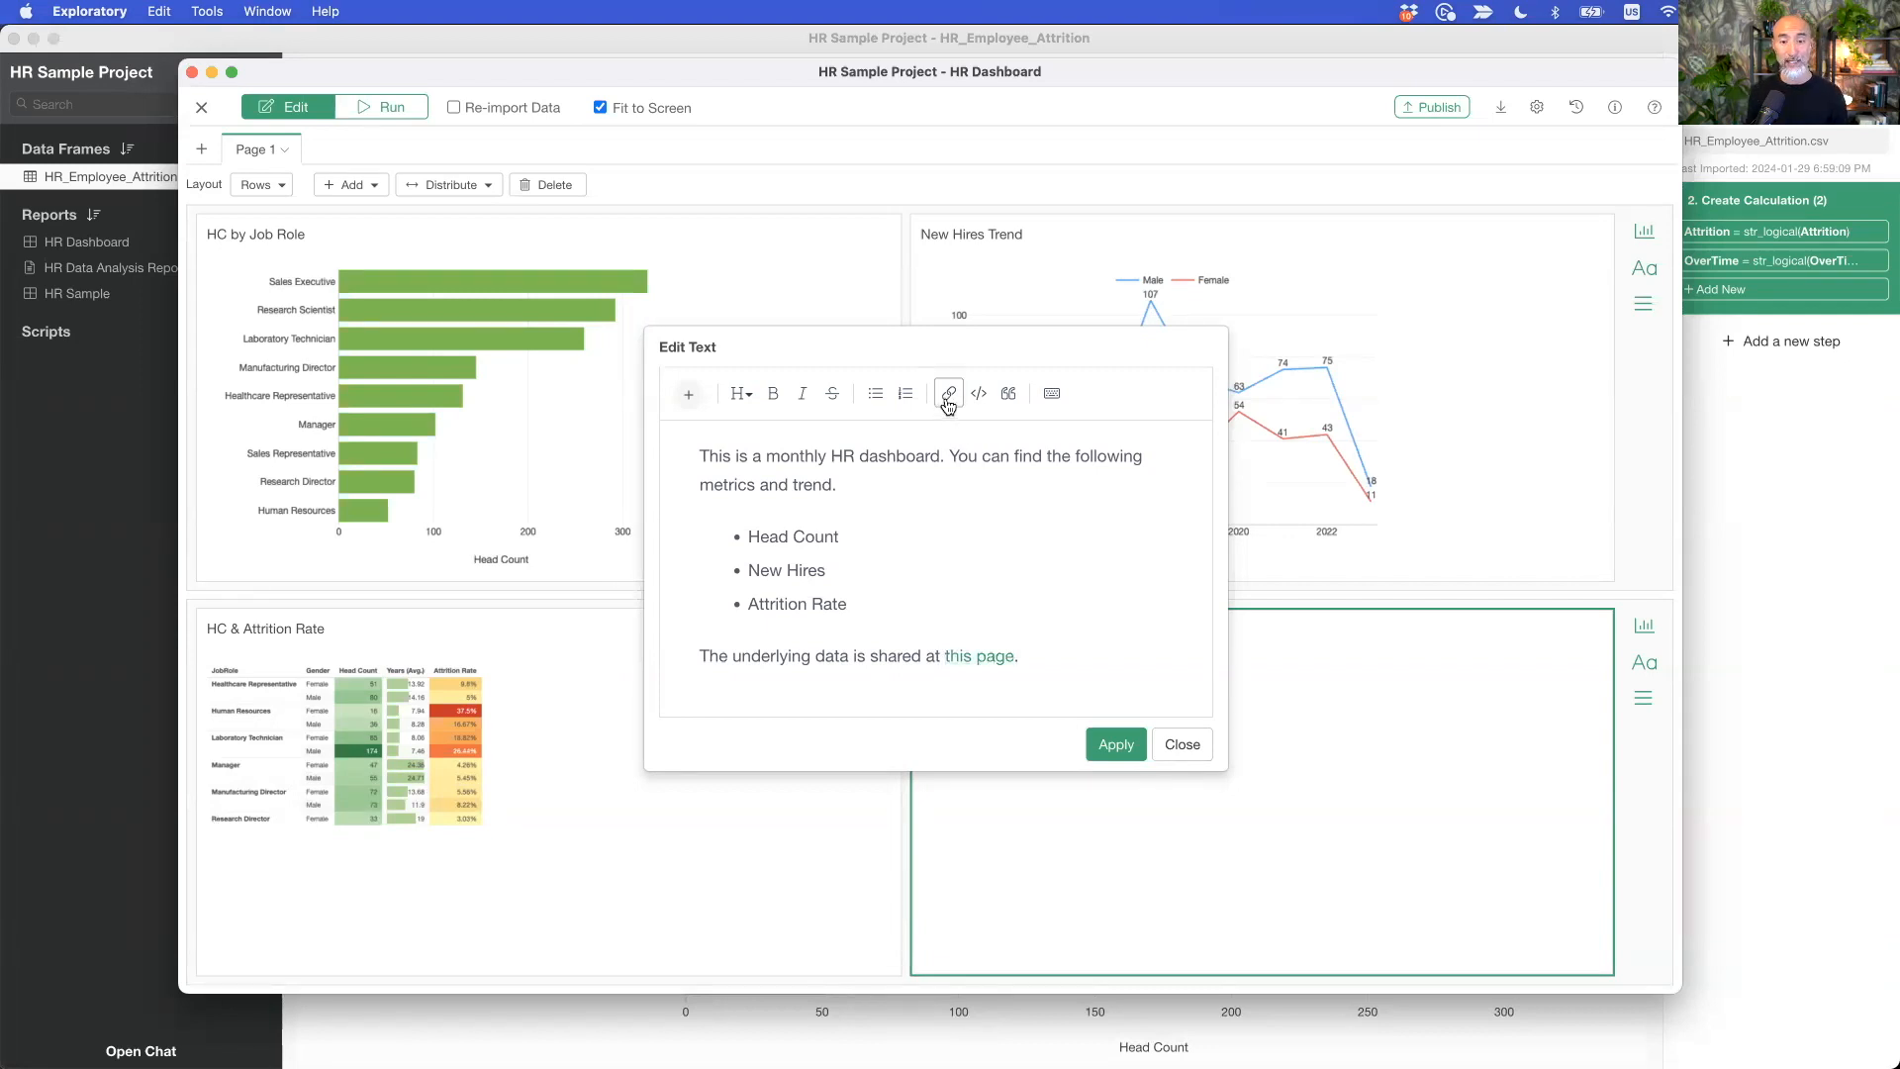
left_click(1113, 752)
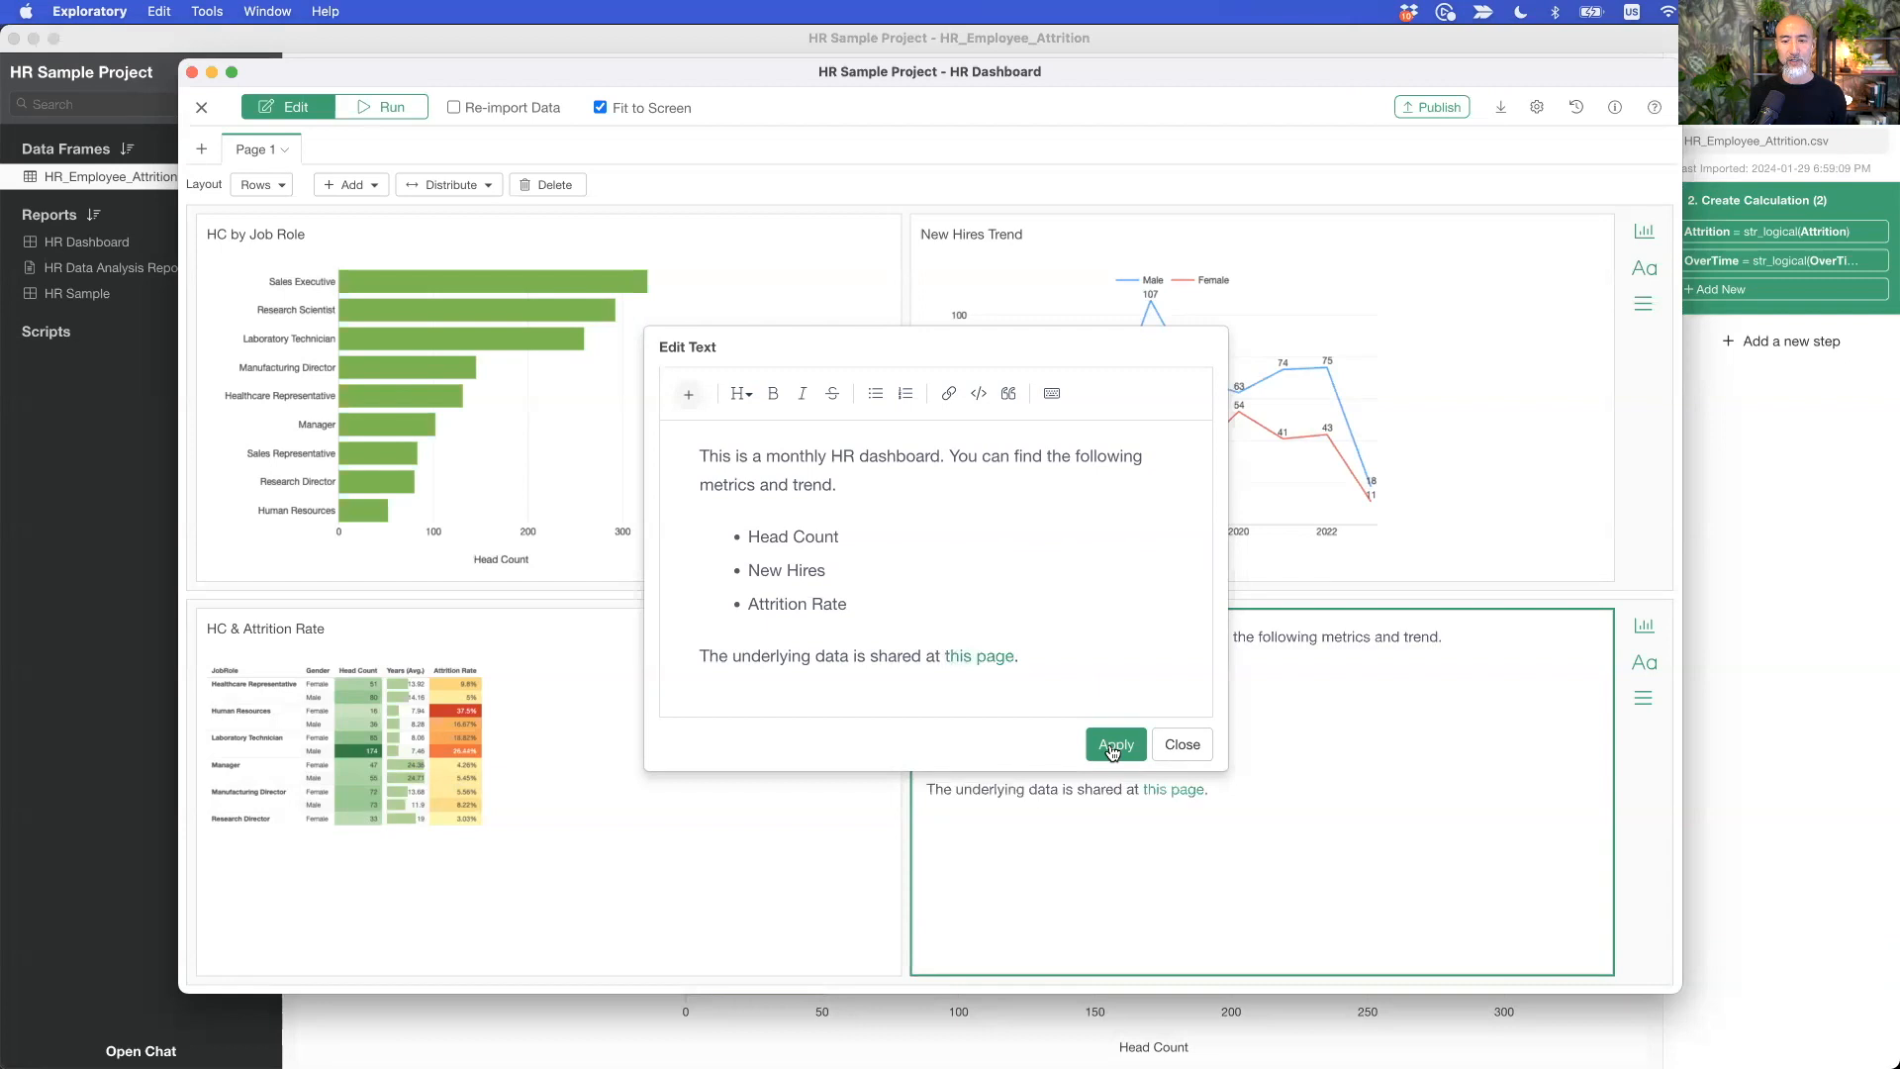
left_click(1184, 749)
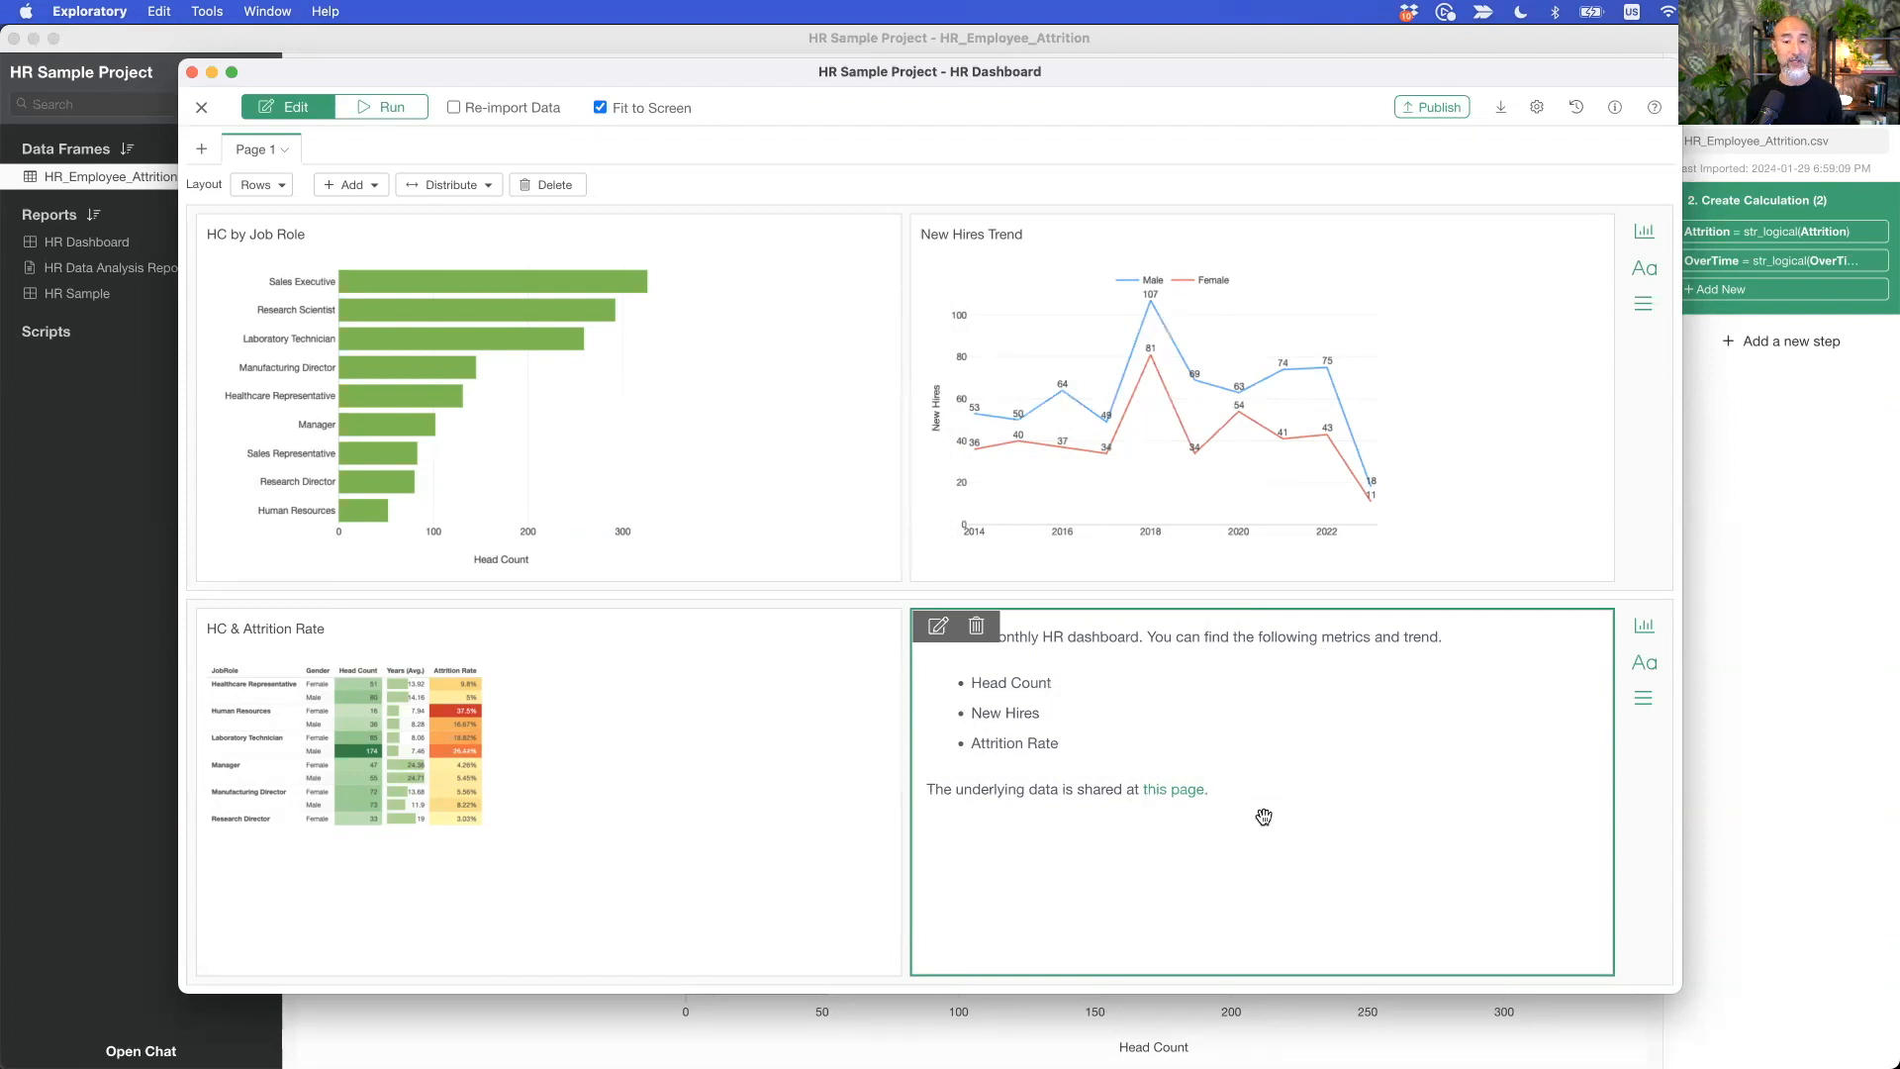
Step: Move the text block in front of the HC & Attrition Rate chart in the second row and try narrowing its column
left_click_drag(1185, 636, 451, 627)
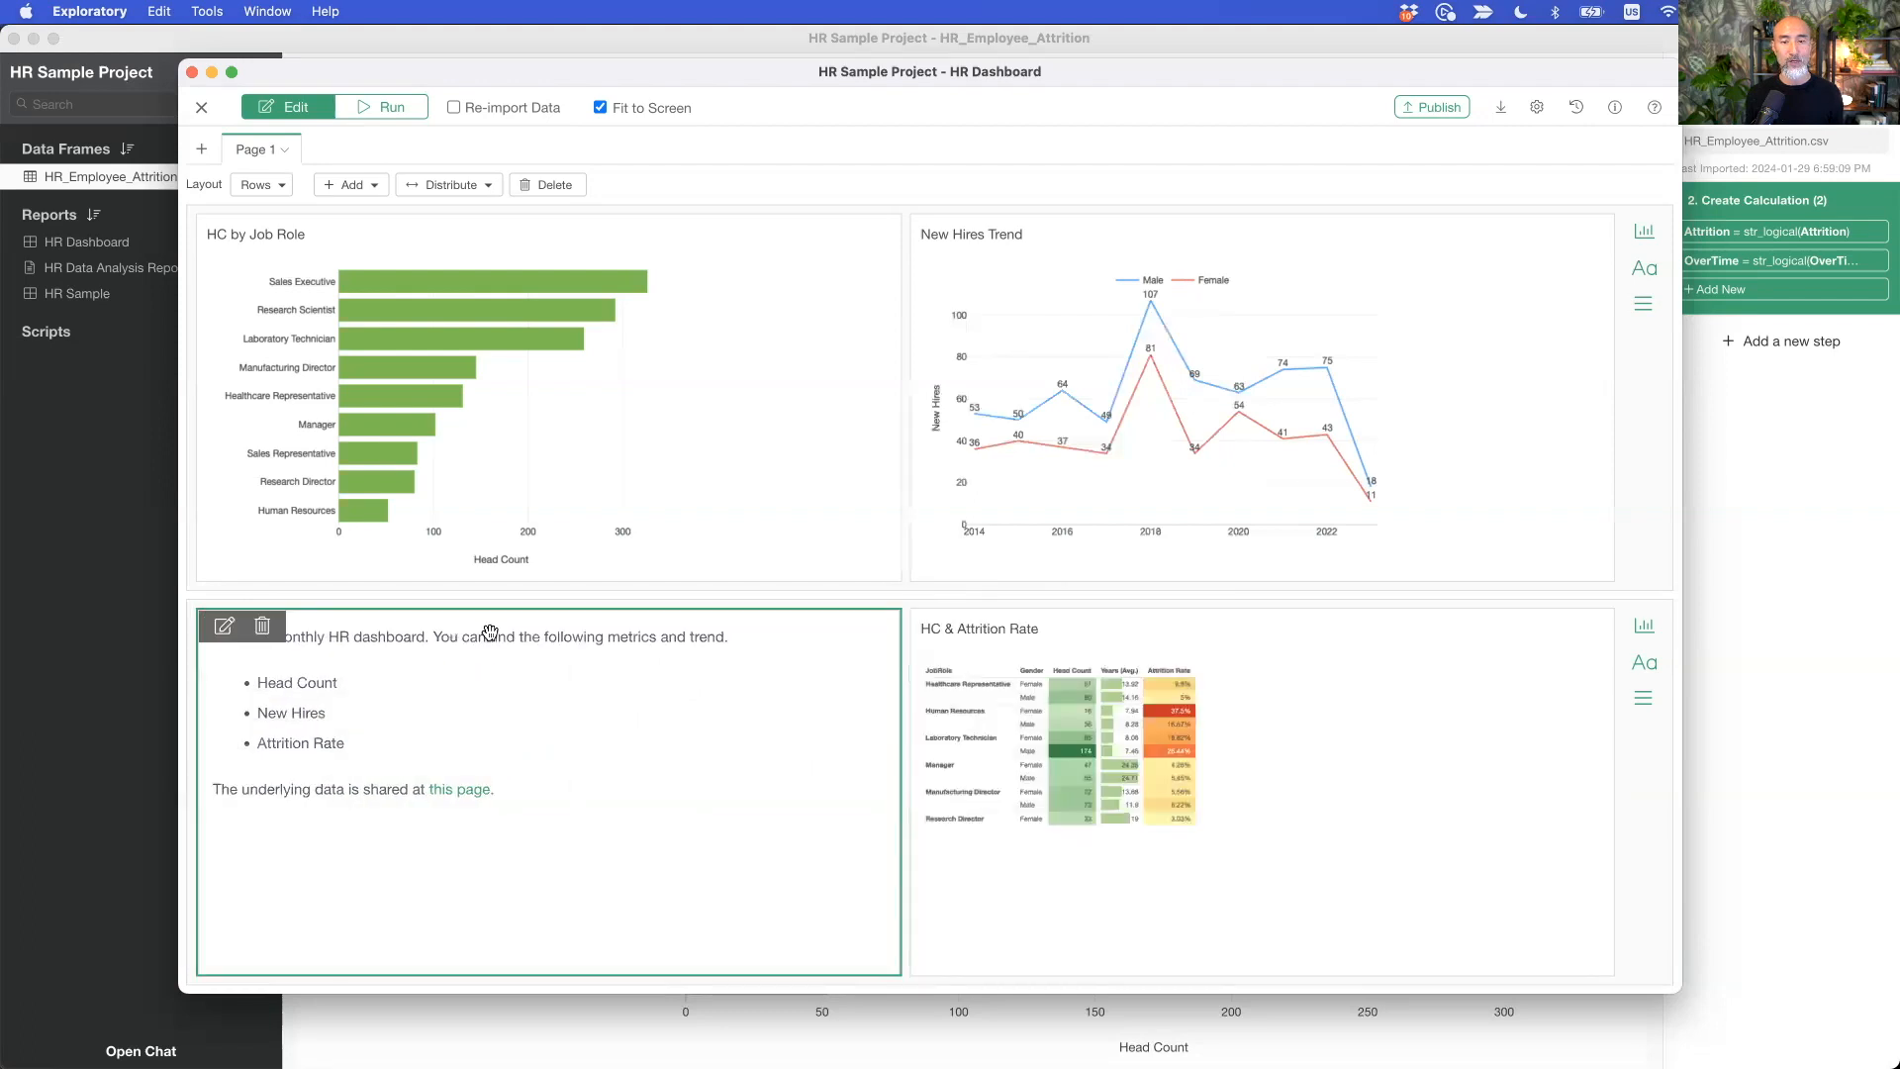
left_click_drag(906, 656, 778, 709)
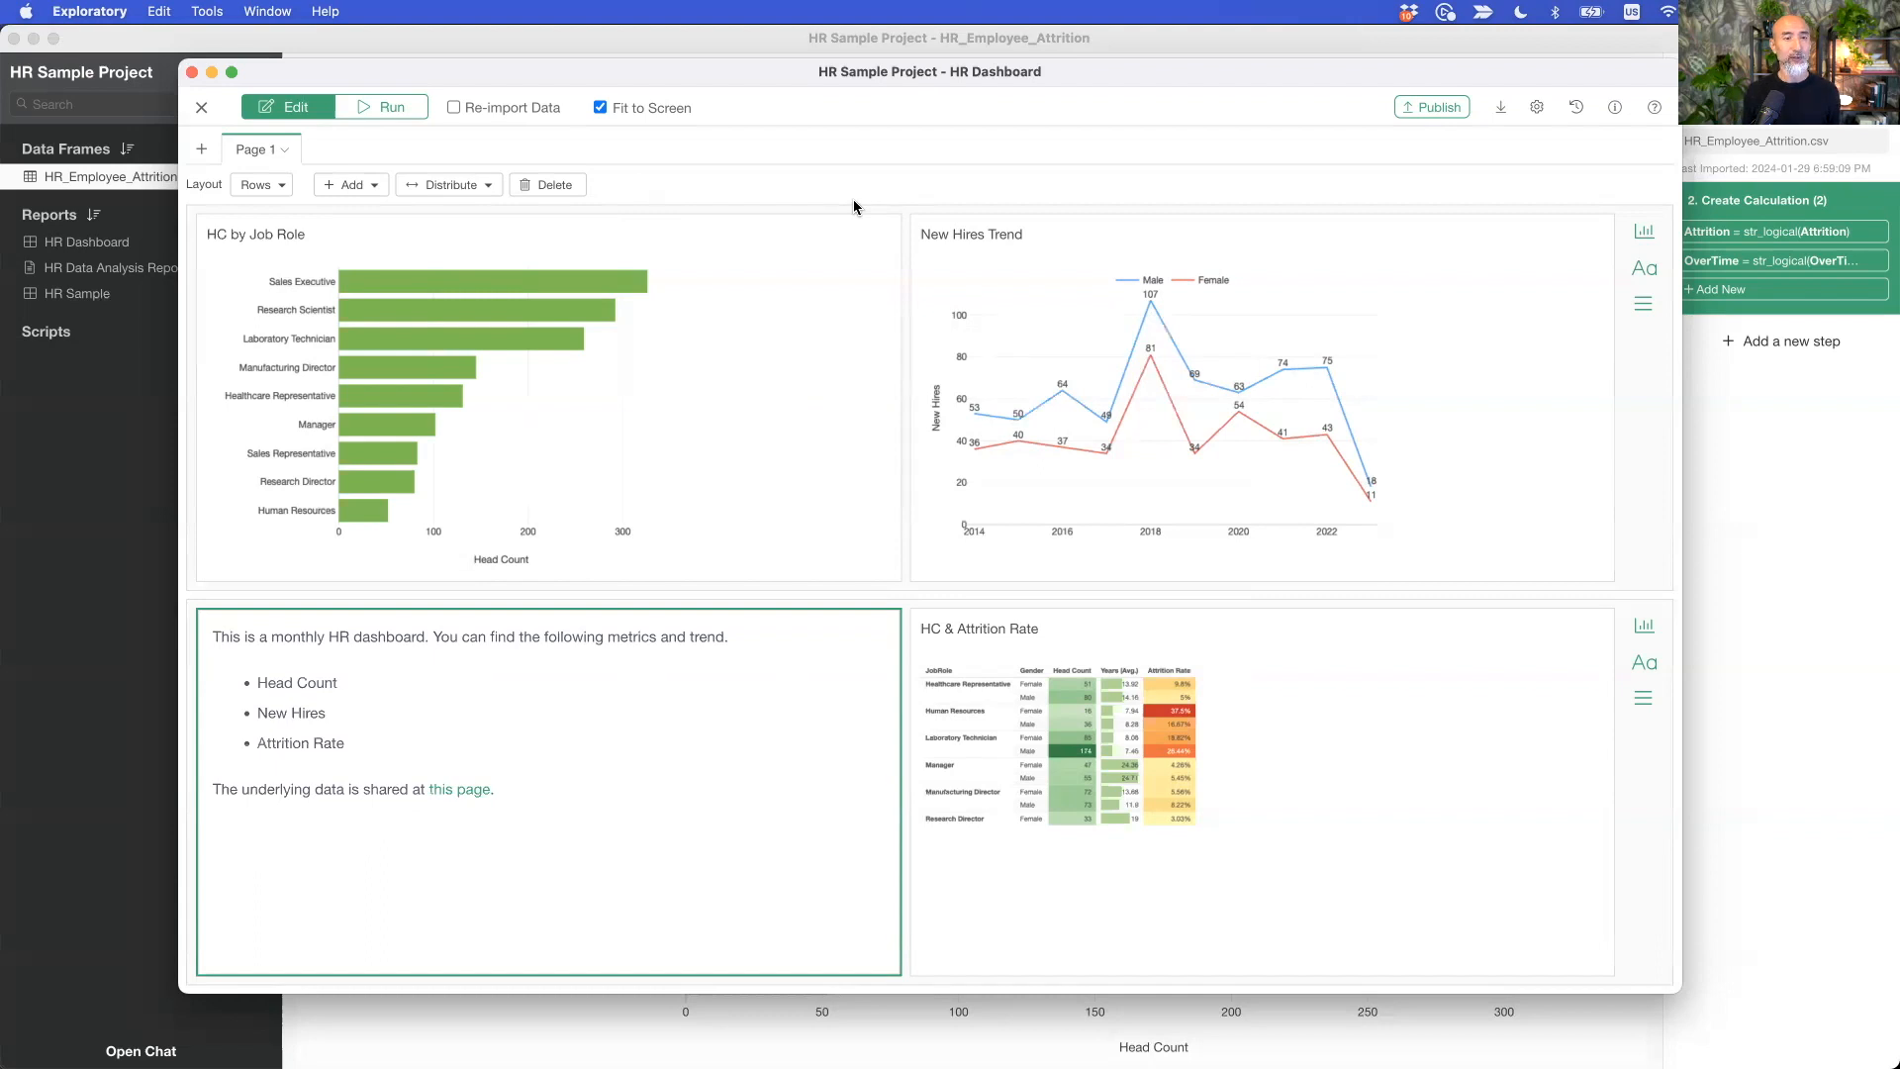
Step: Add a number row above the existing chart rows and place the Head Count number in it
left_click(370, 192)
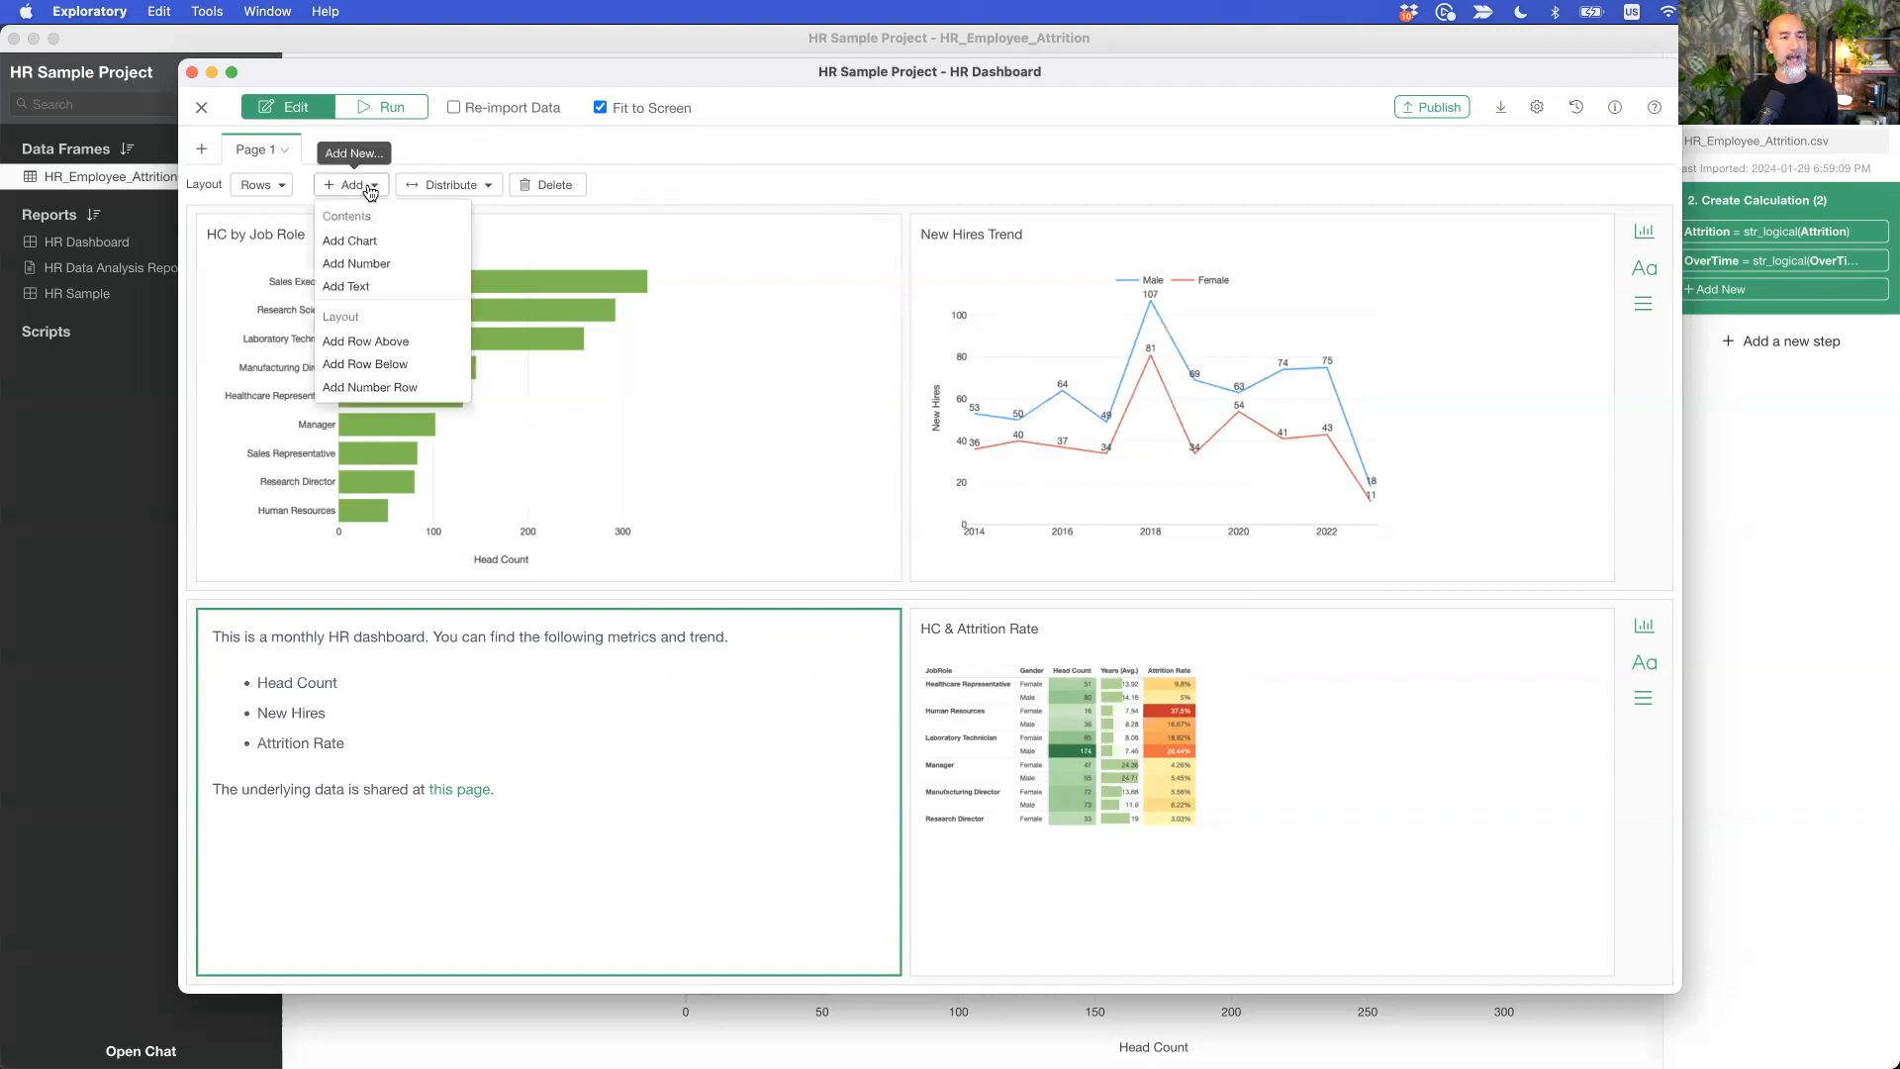
left_click(361, 388)
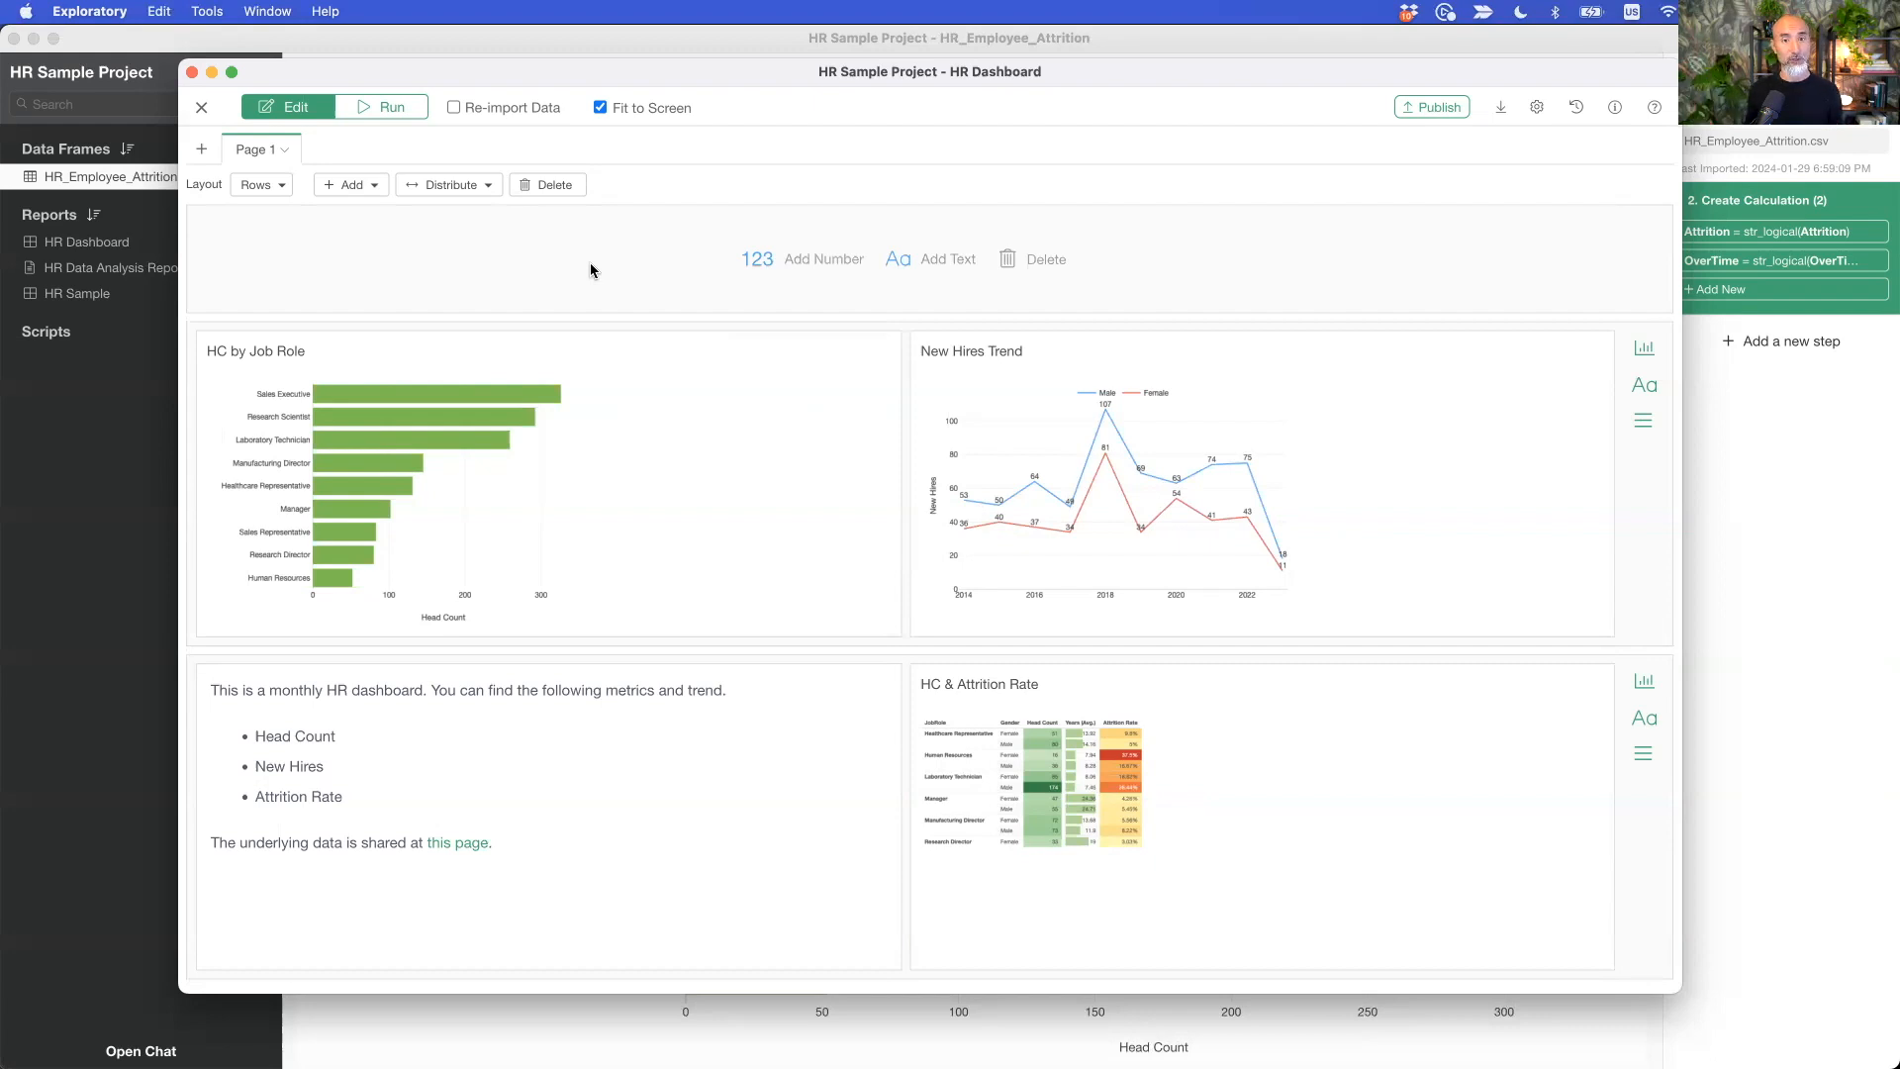
left_click(354, 185)
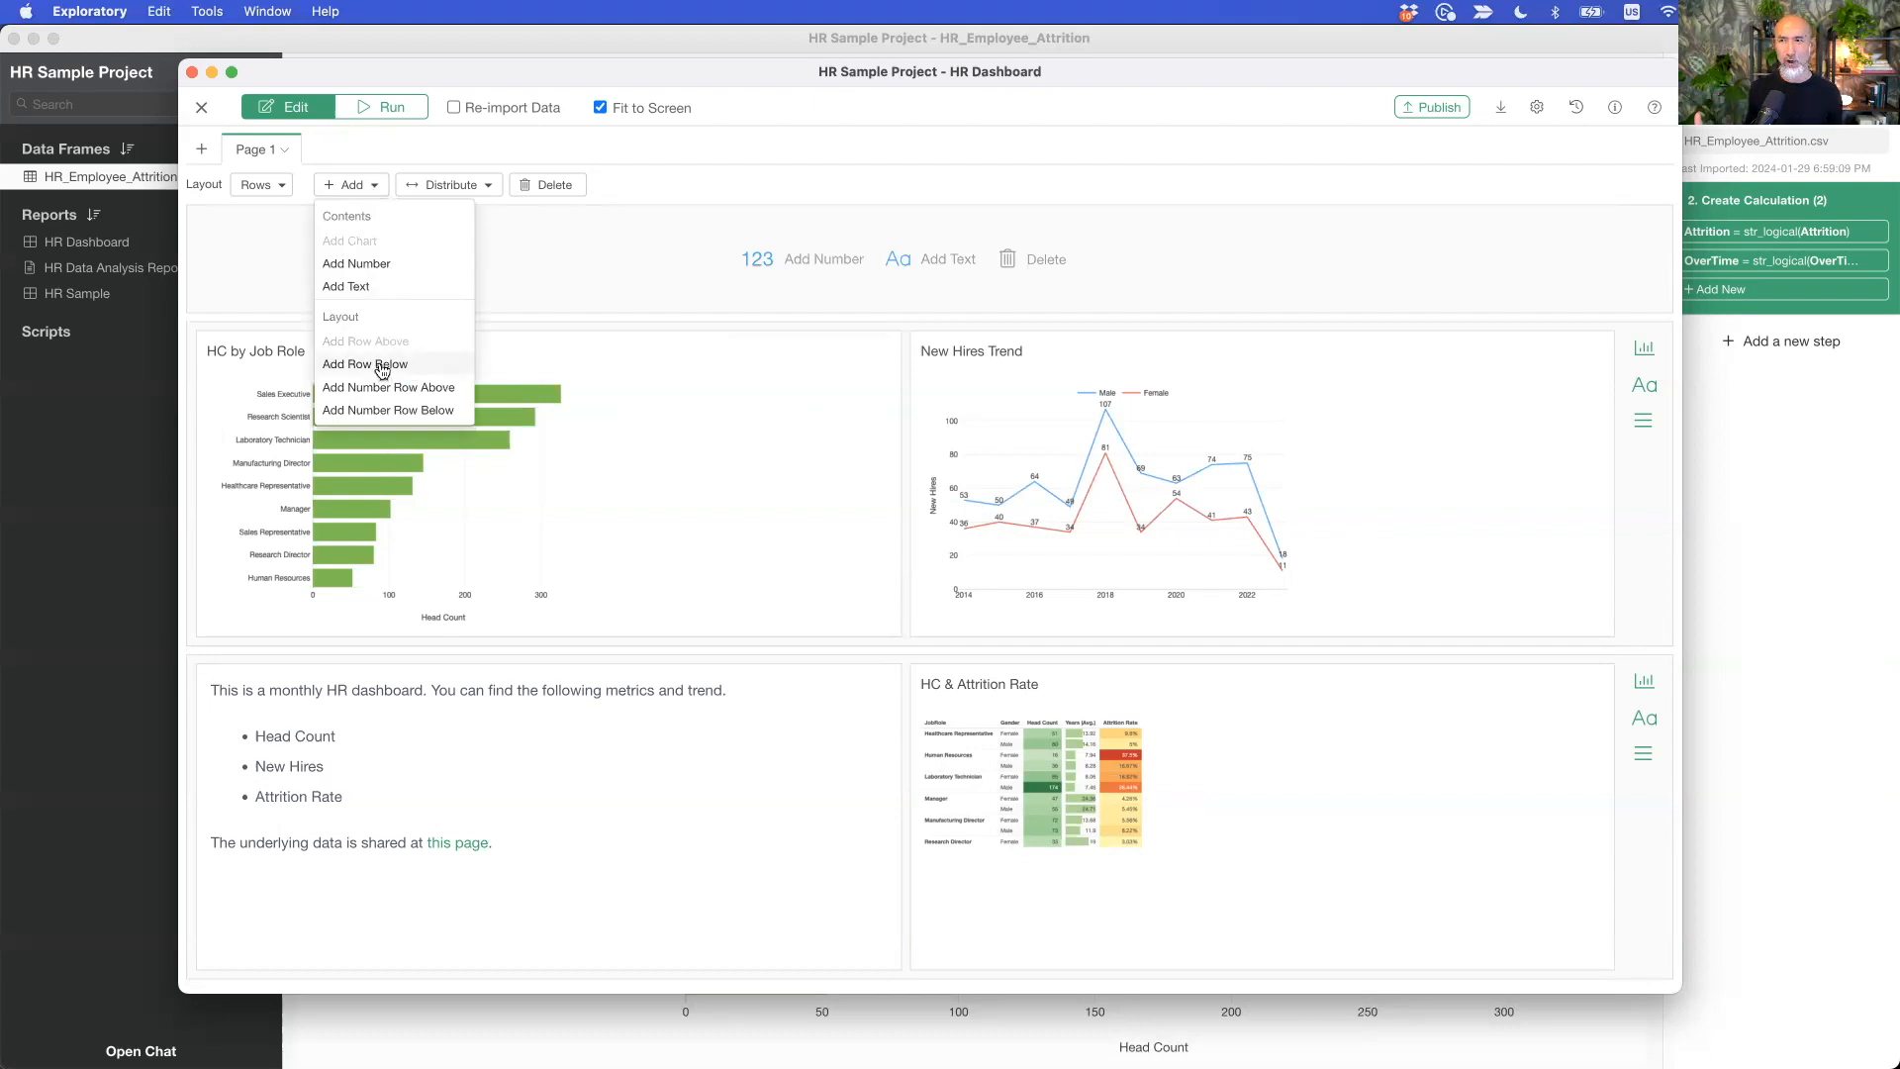
left_click(702, 165)
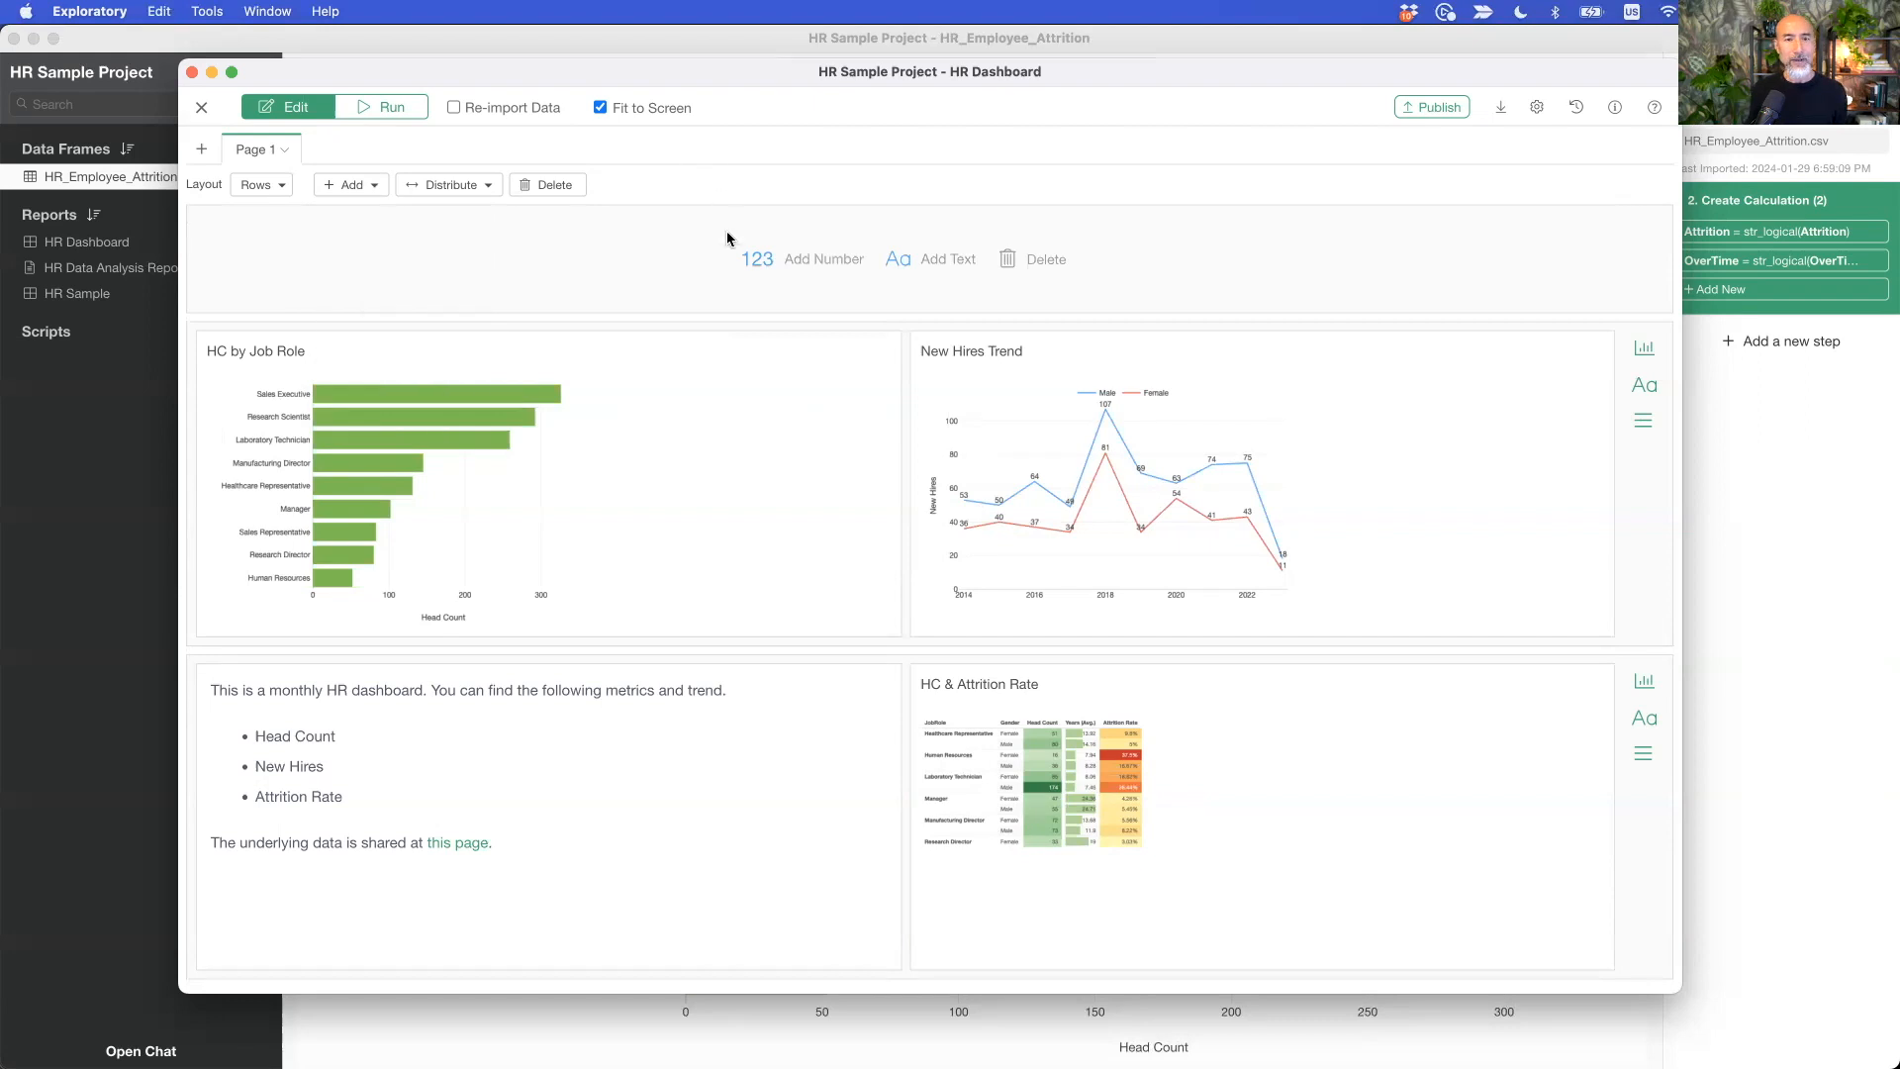
left_click(765, 266)
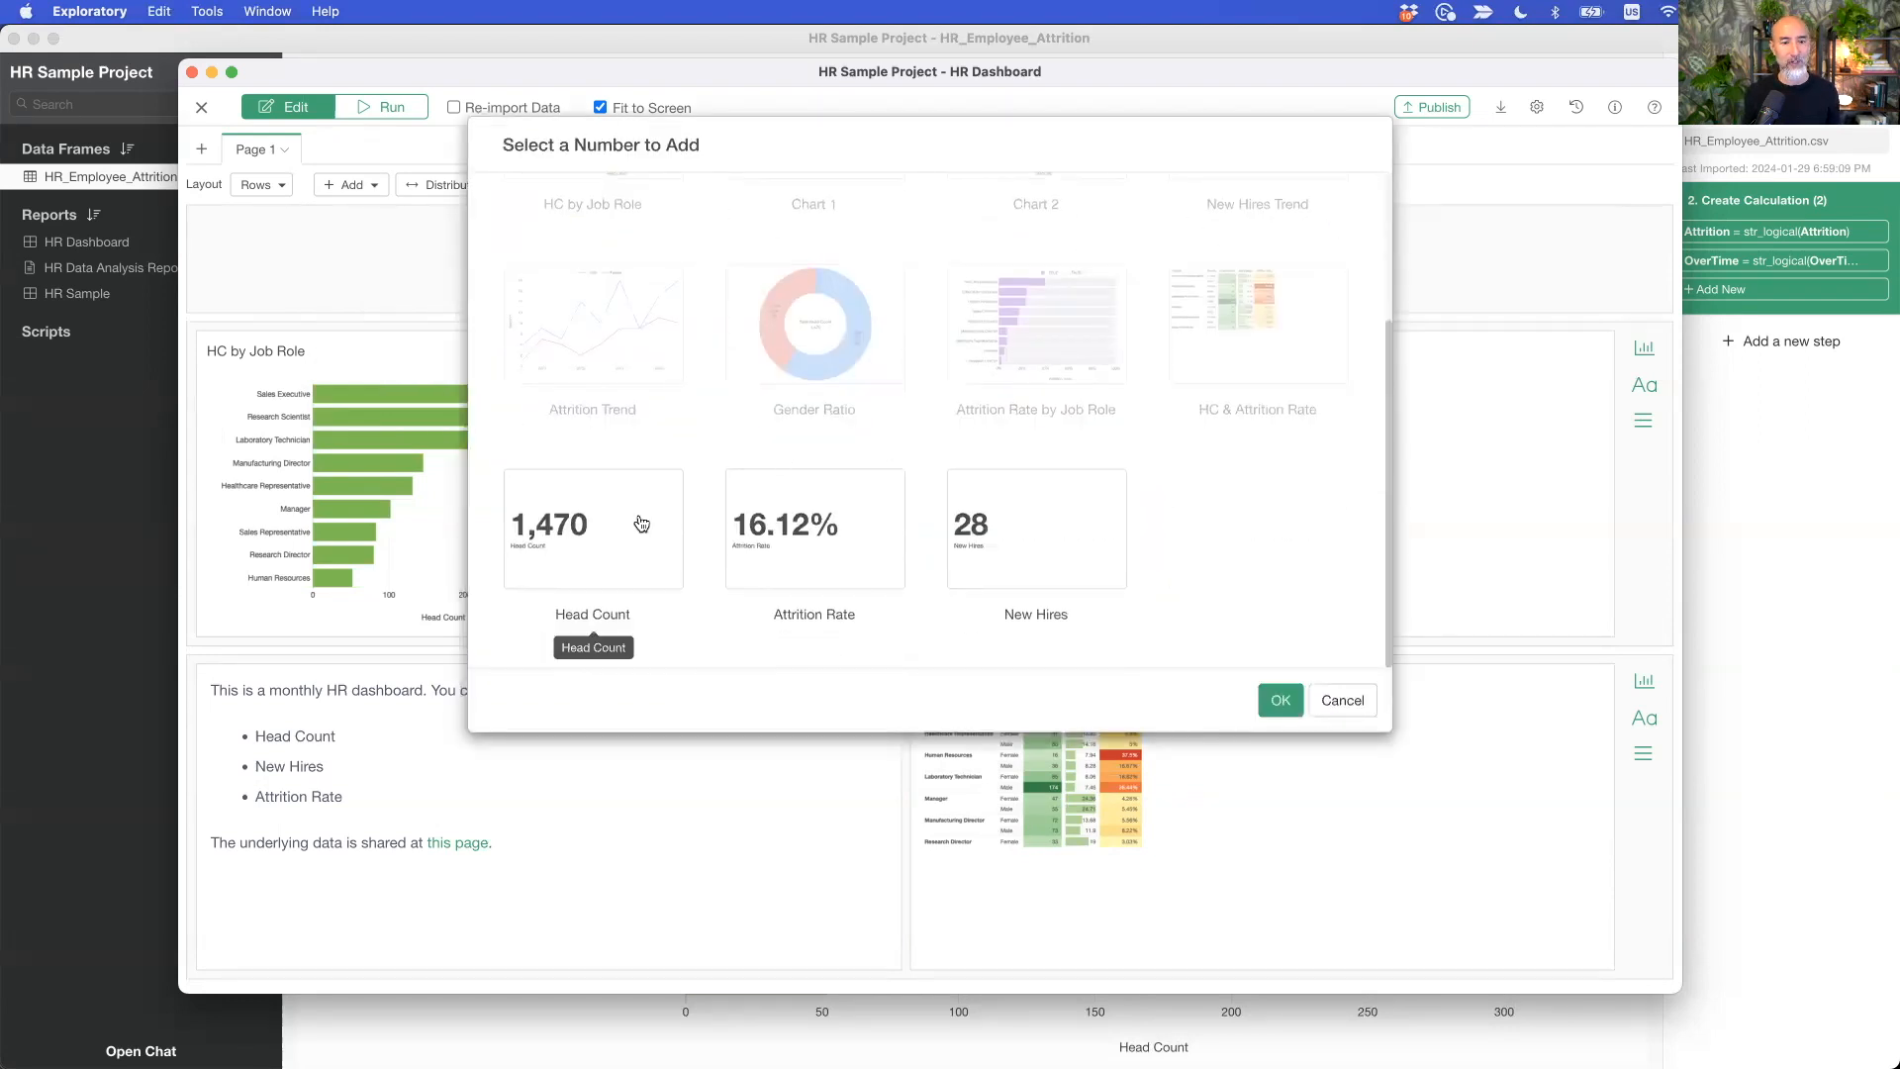
left_click(641, 523)
left_click(1285, 703)
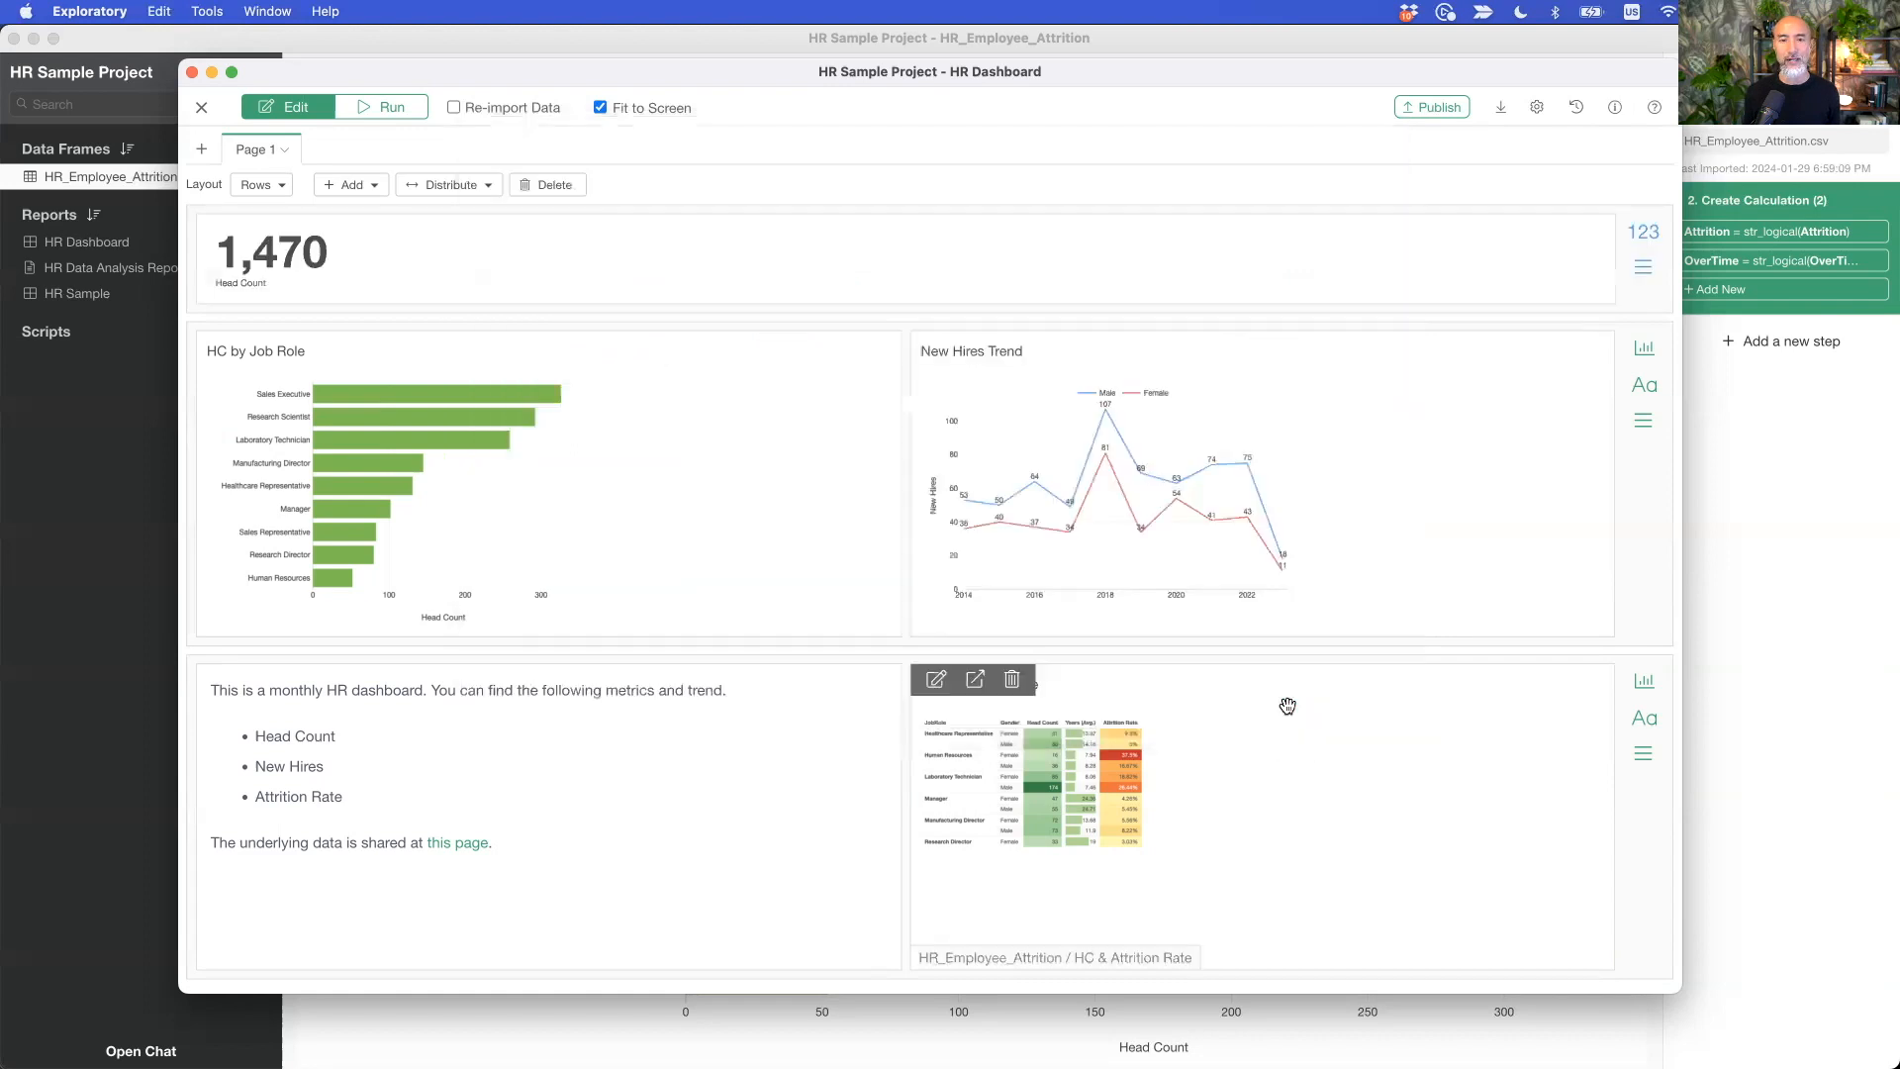
Step: Add the New Hires and Attrition Rate numbers to the number row, in that order after Head Count
left_click(1643, 232)
left_click(1120, 600)
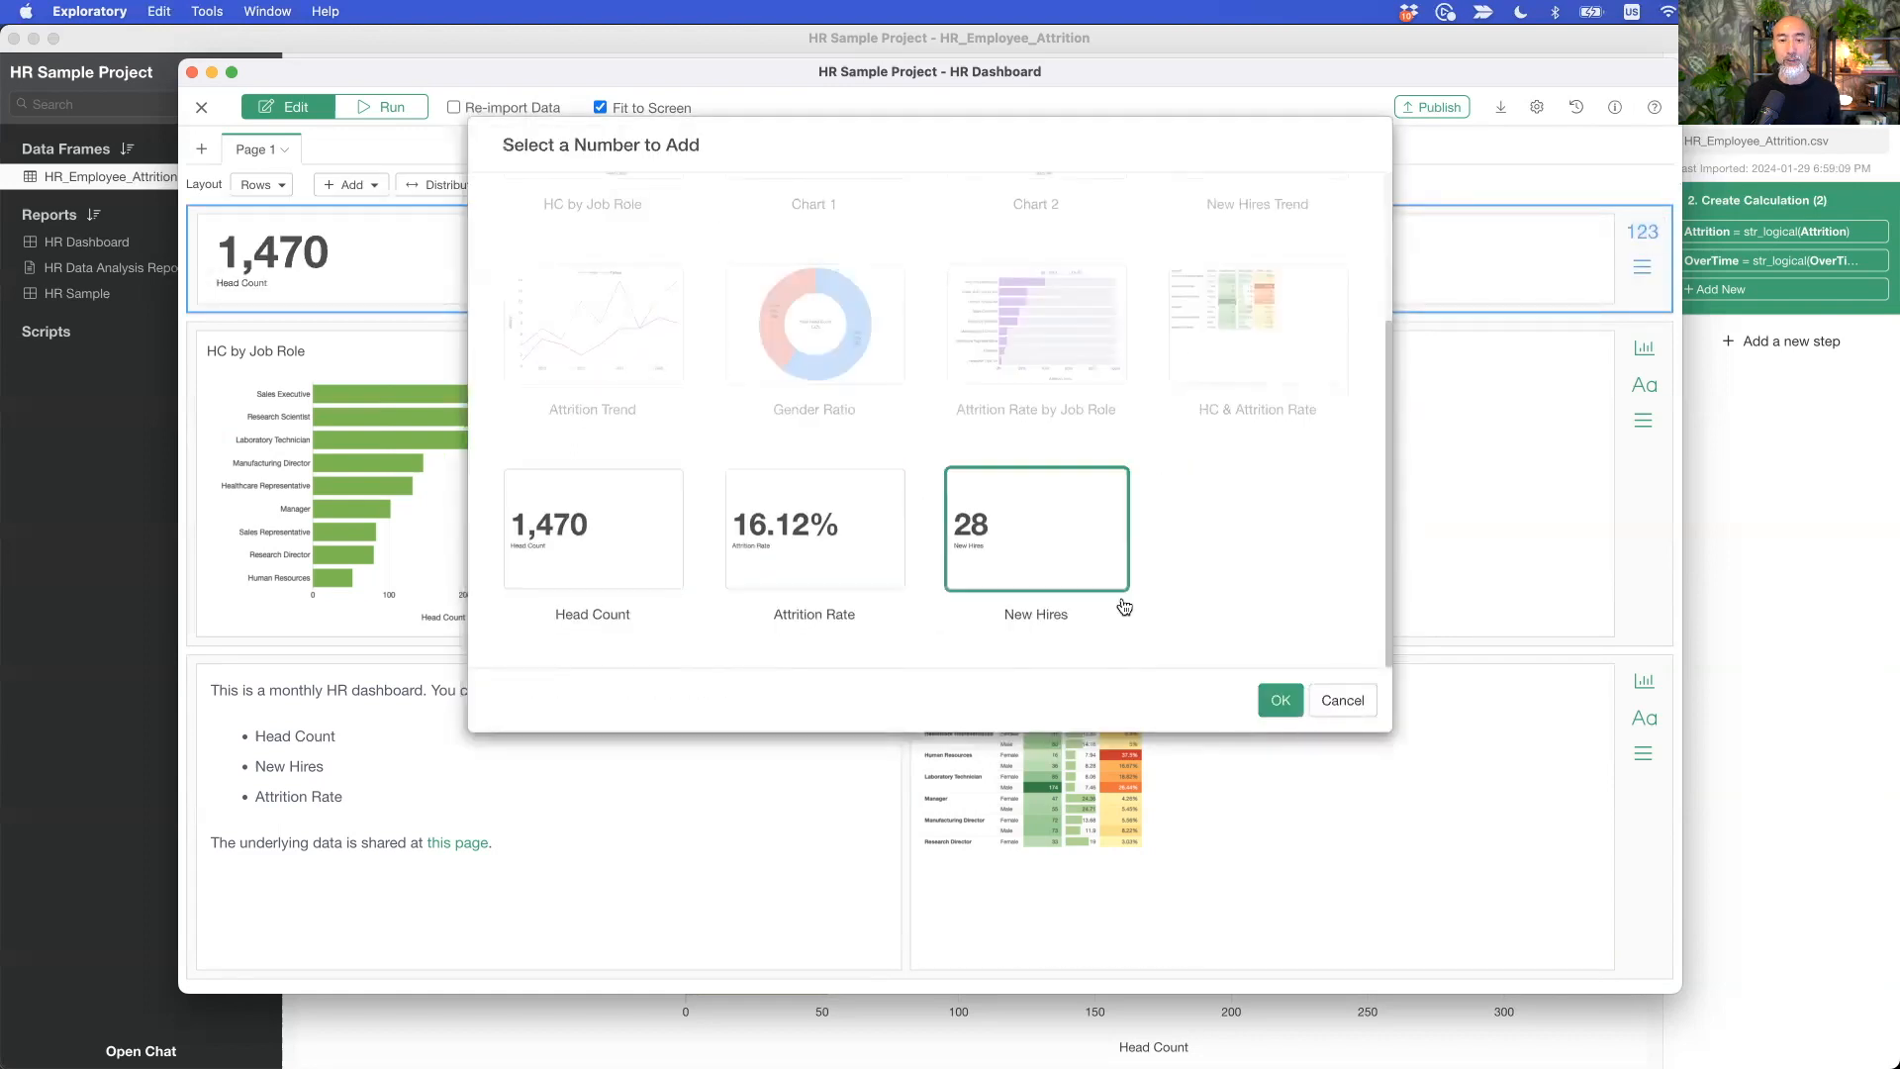
left_click(1272, 705)
left_click(1643, 231)
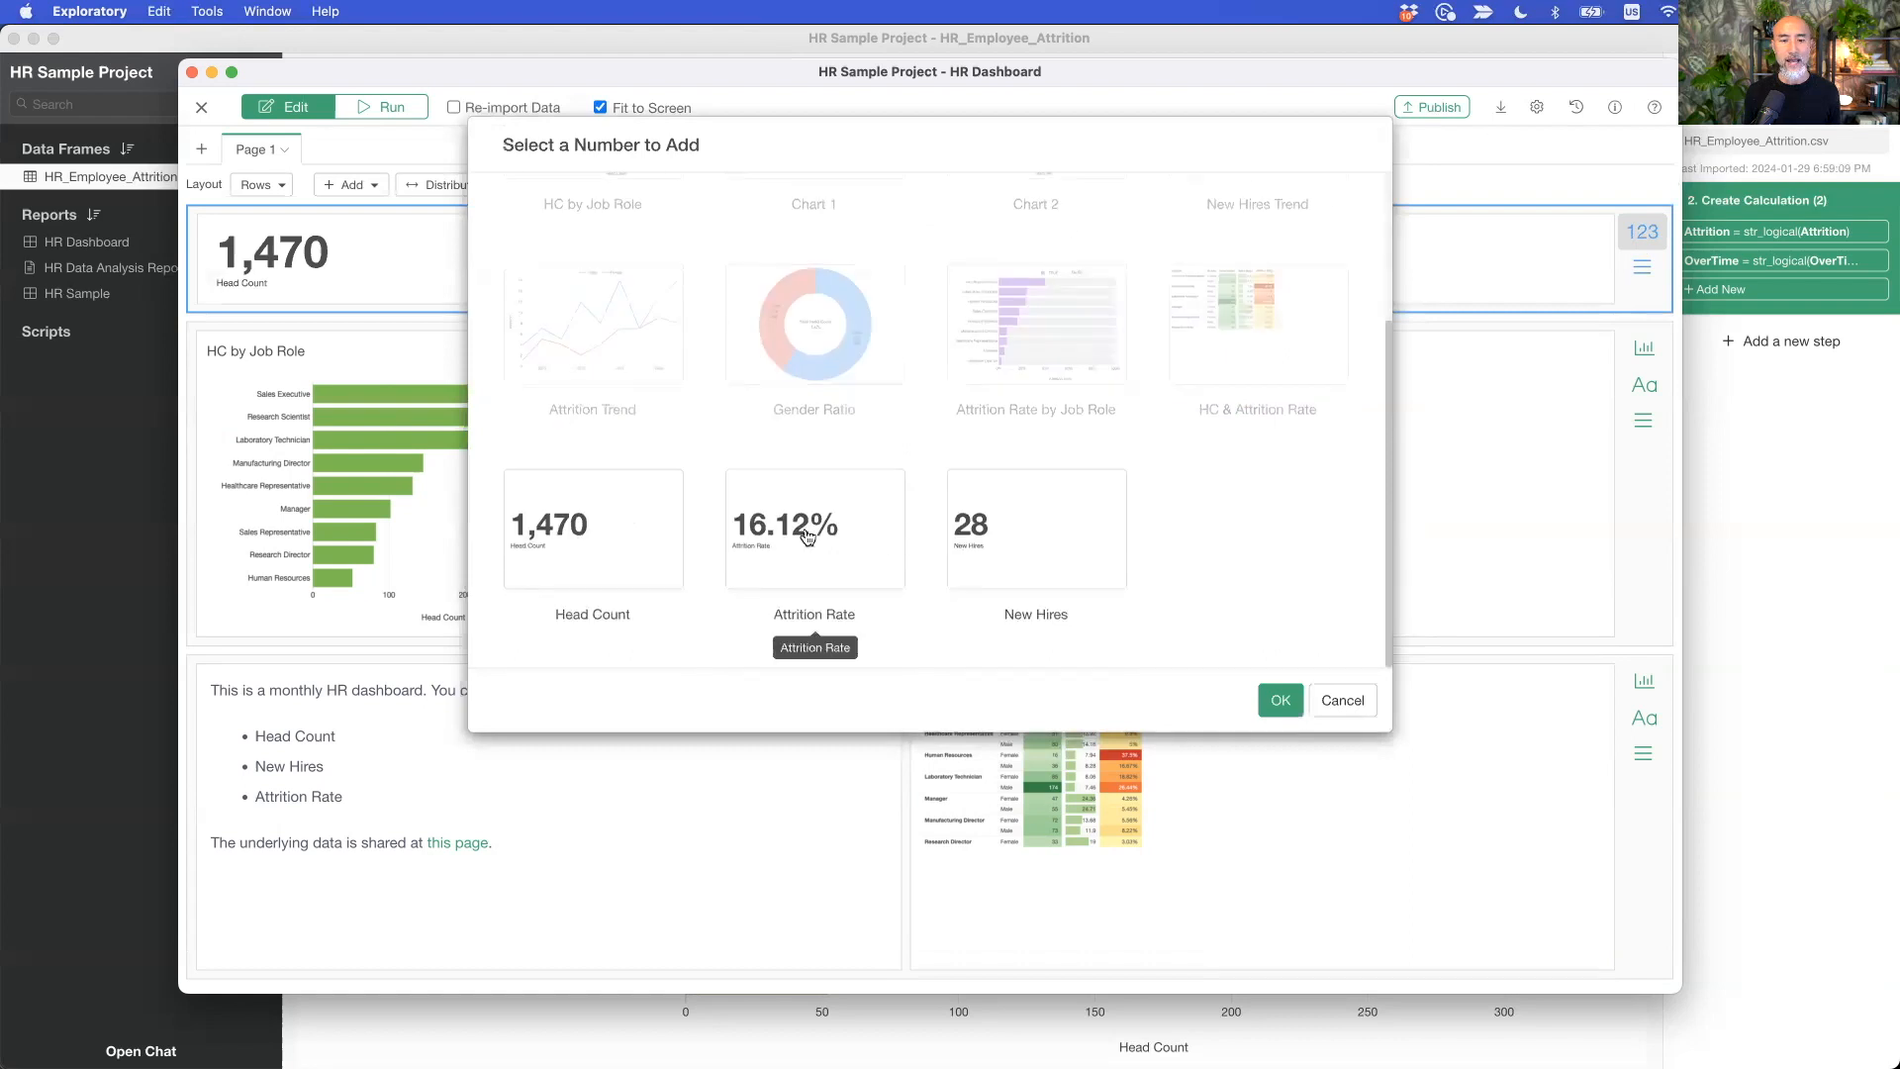
left_click(808, 535)
left_click(1281, 701)
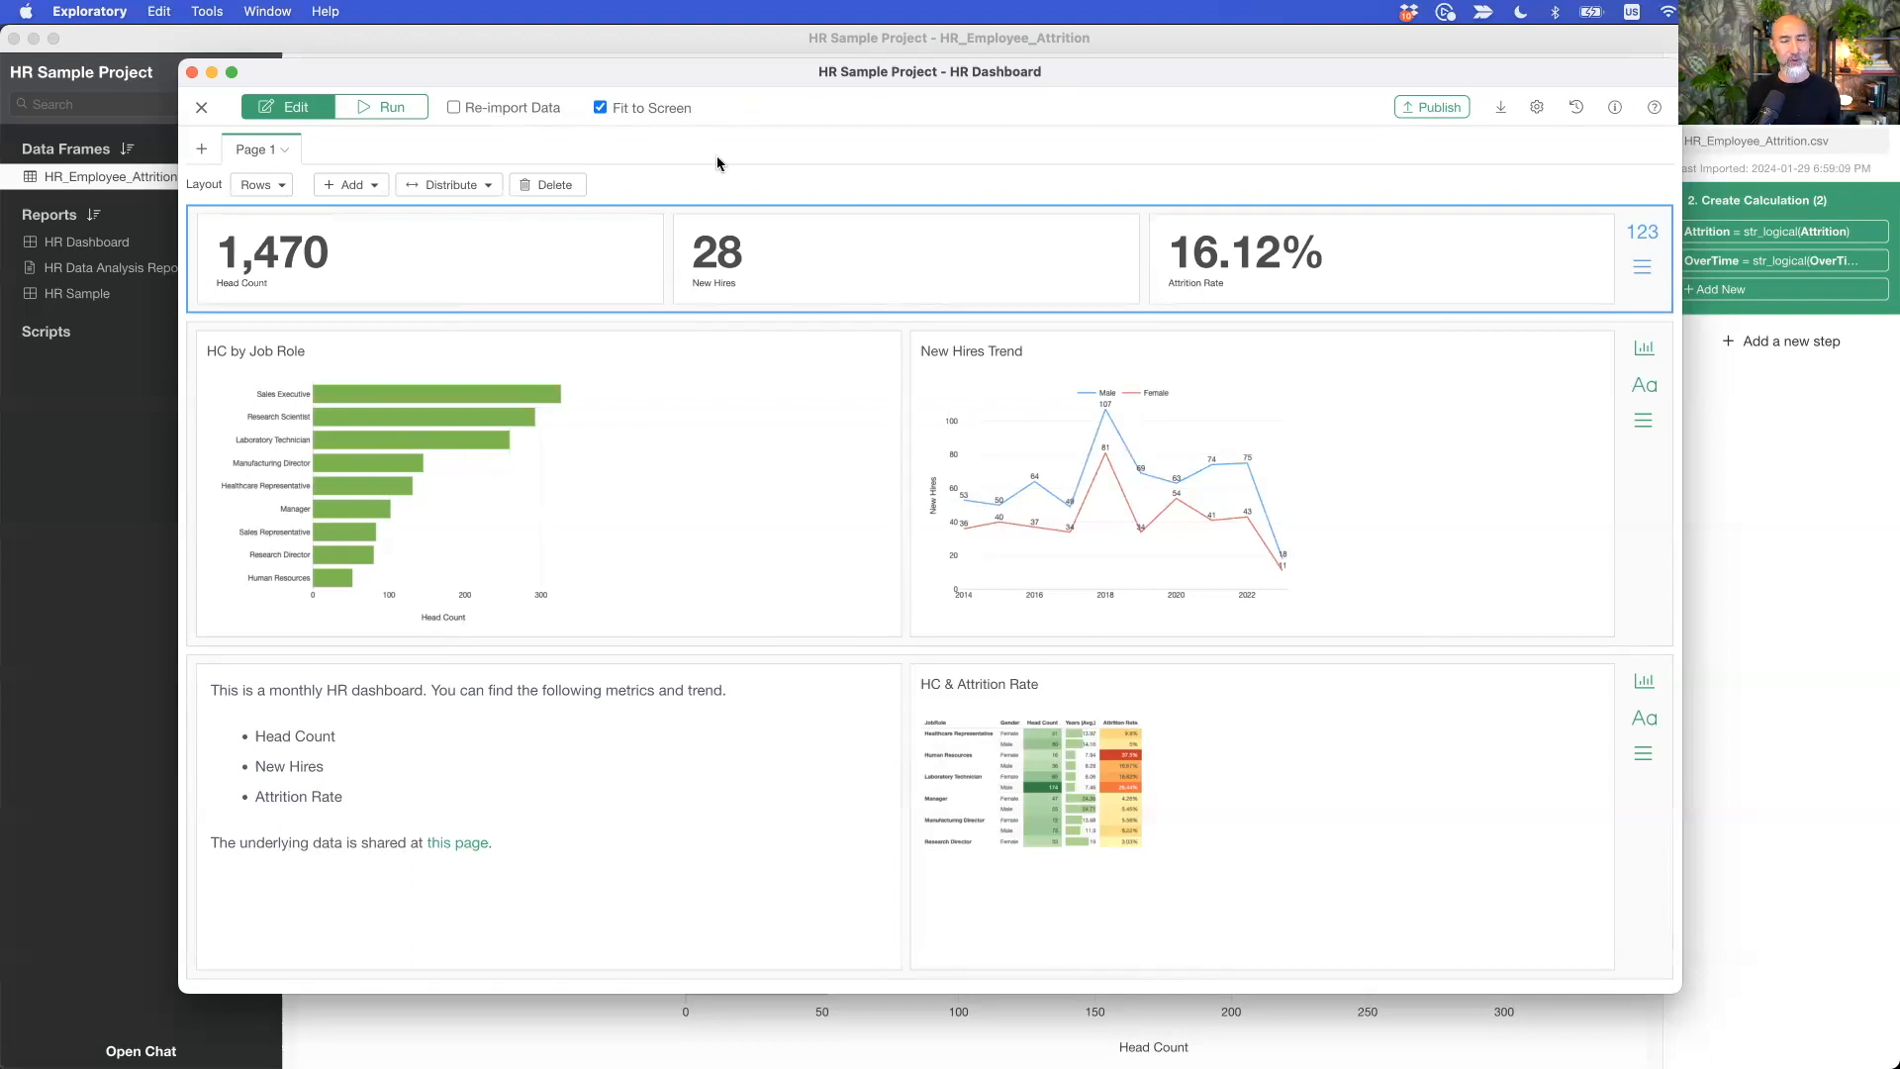
Step: Run the dashboard, filter it by Sales Executive, and try an additional Female filter from the HC & Attrition Rate table before removing it
left_click(391, 110)
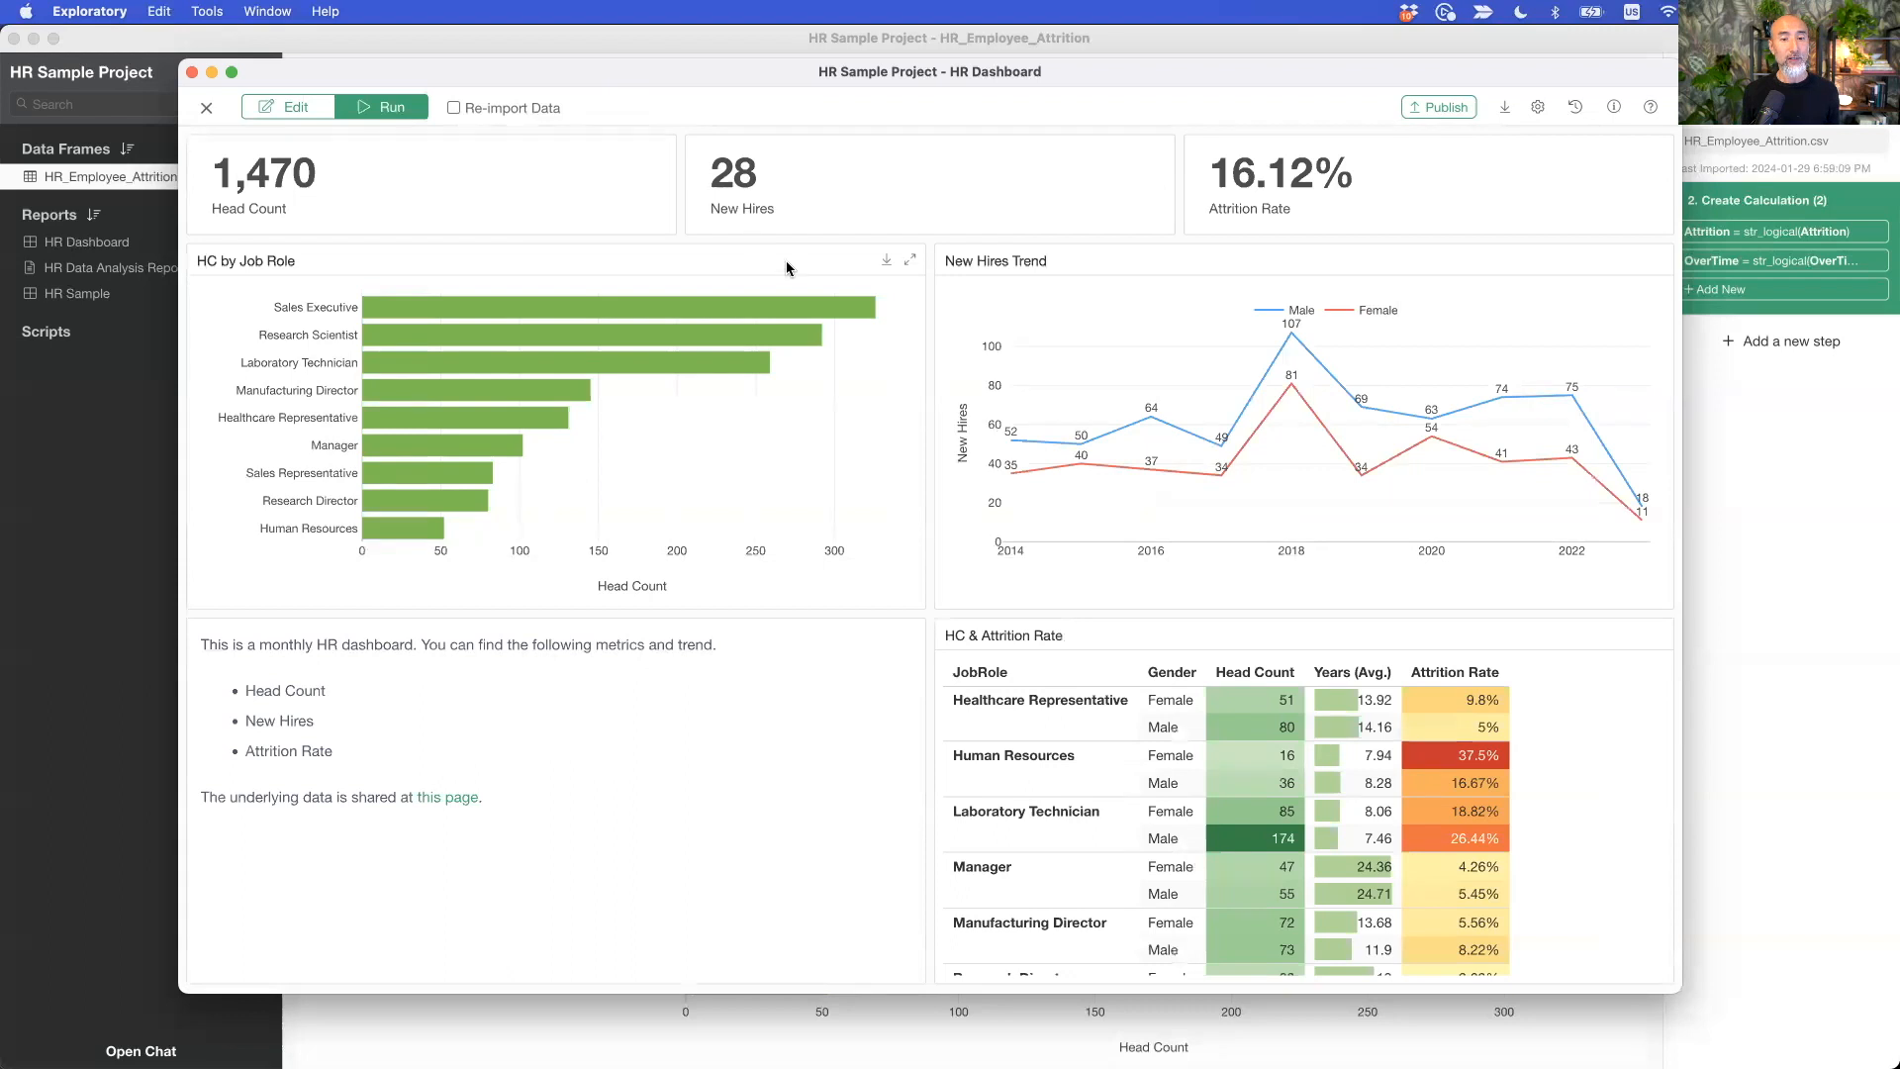
mouse_move(672, 297)
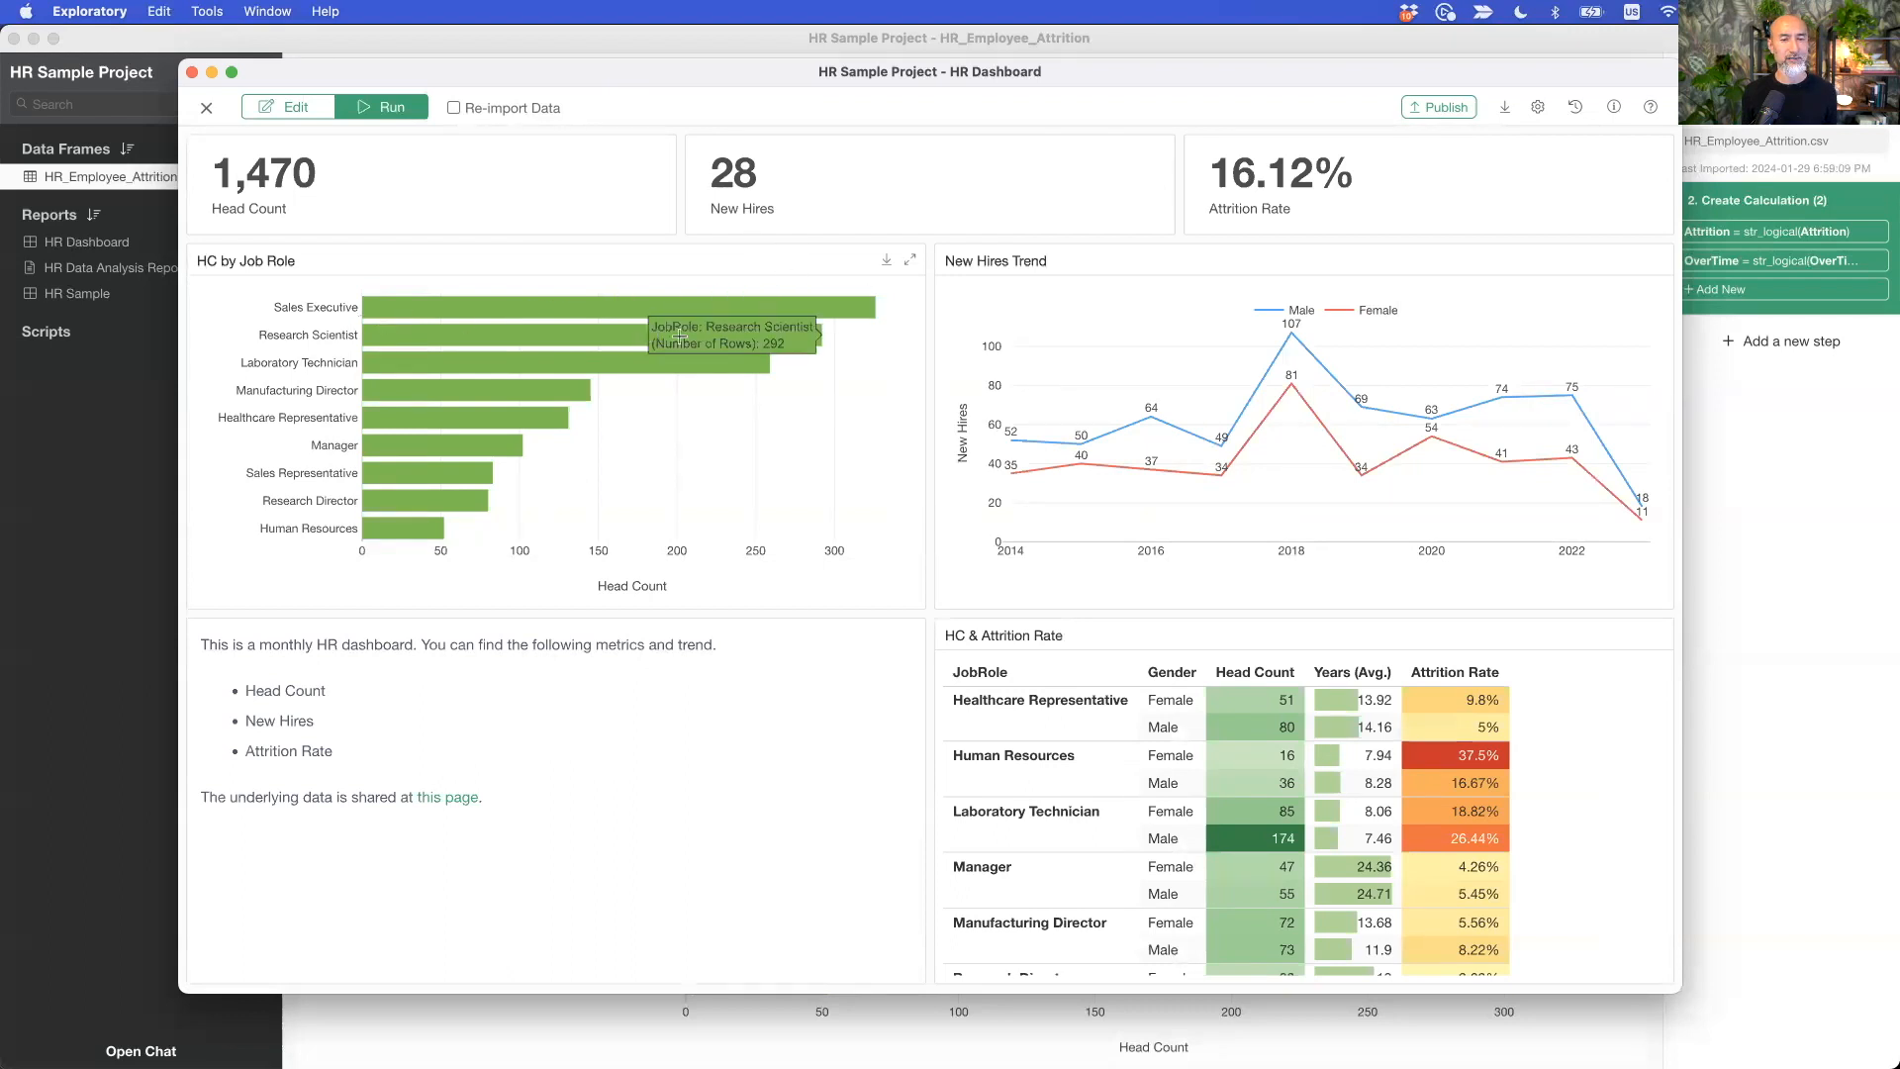
left_click(634, 311)
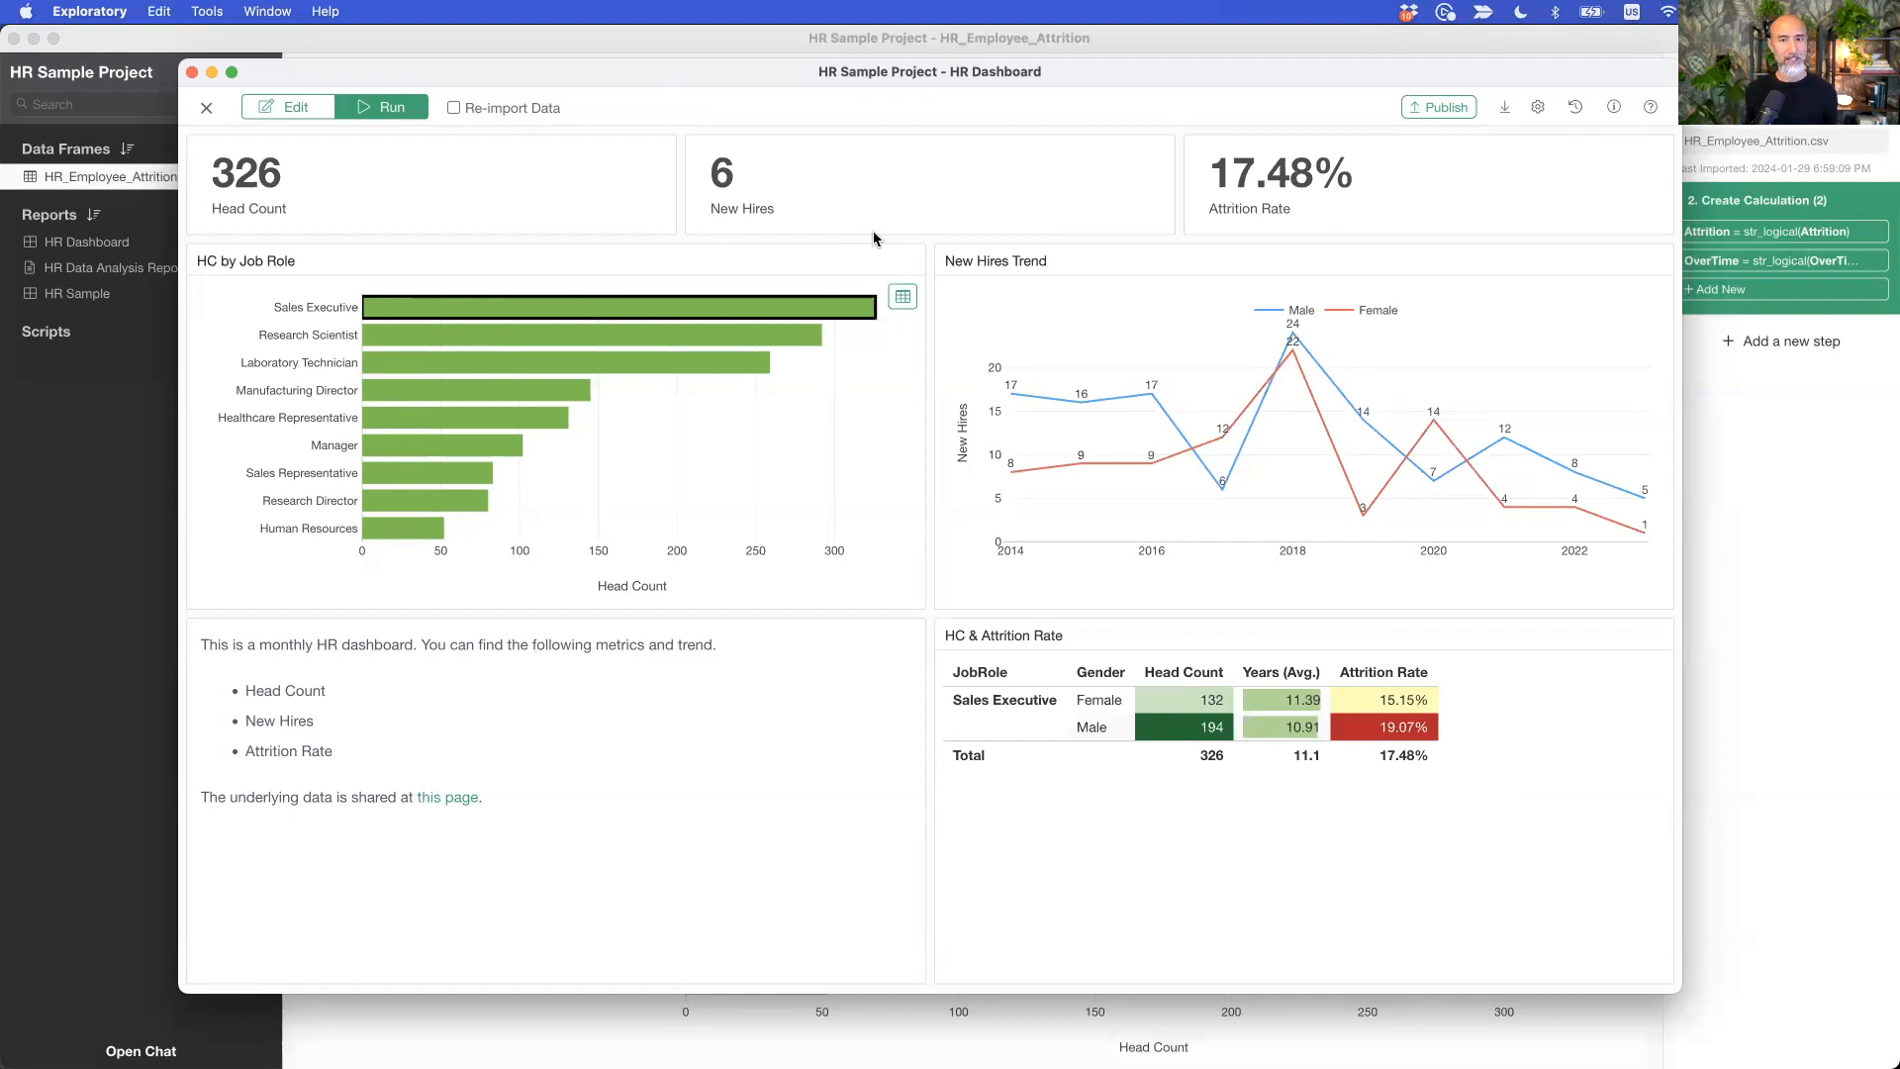
left_click(1110, 709)
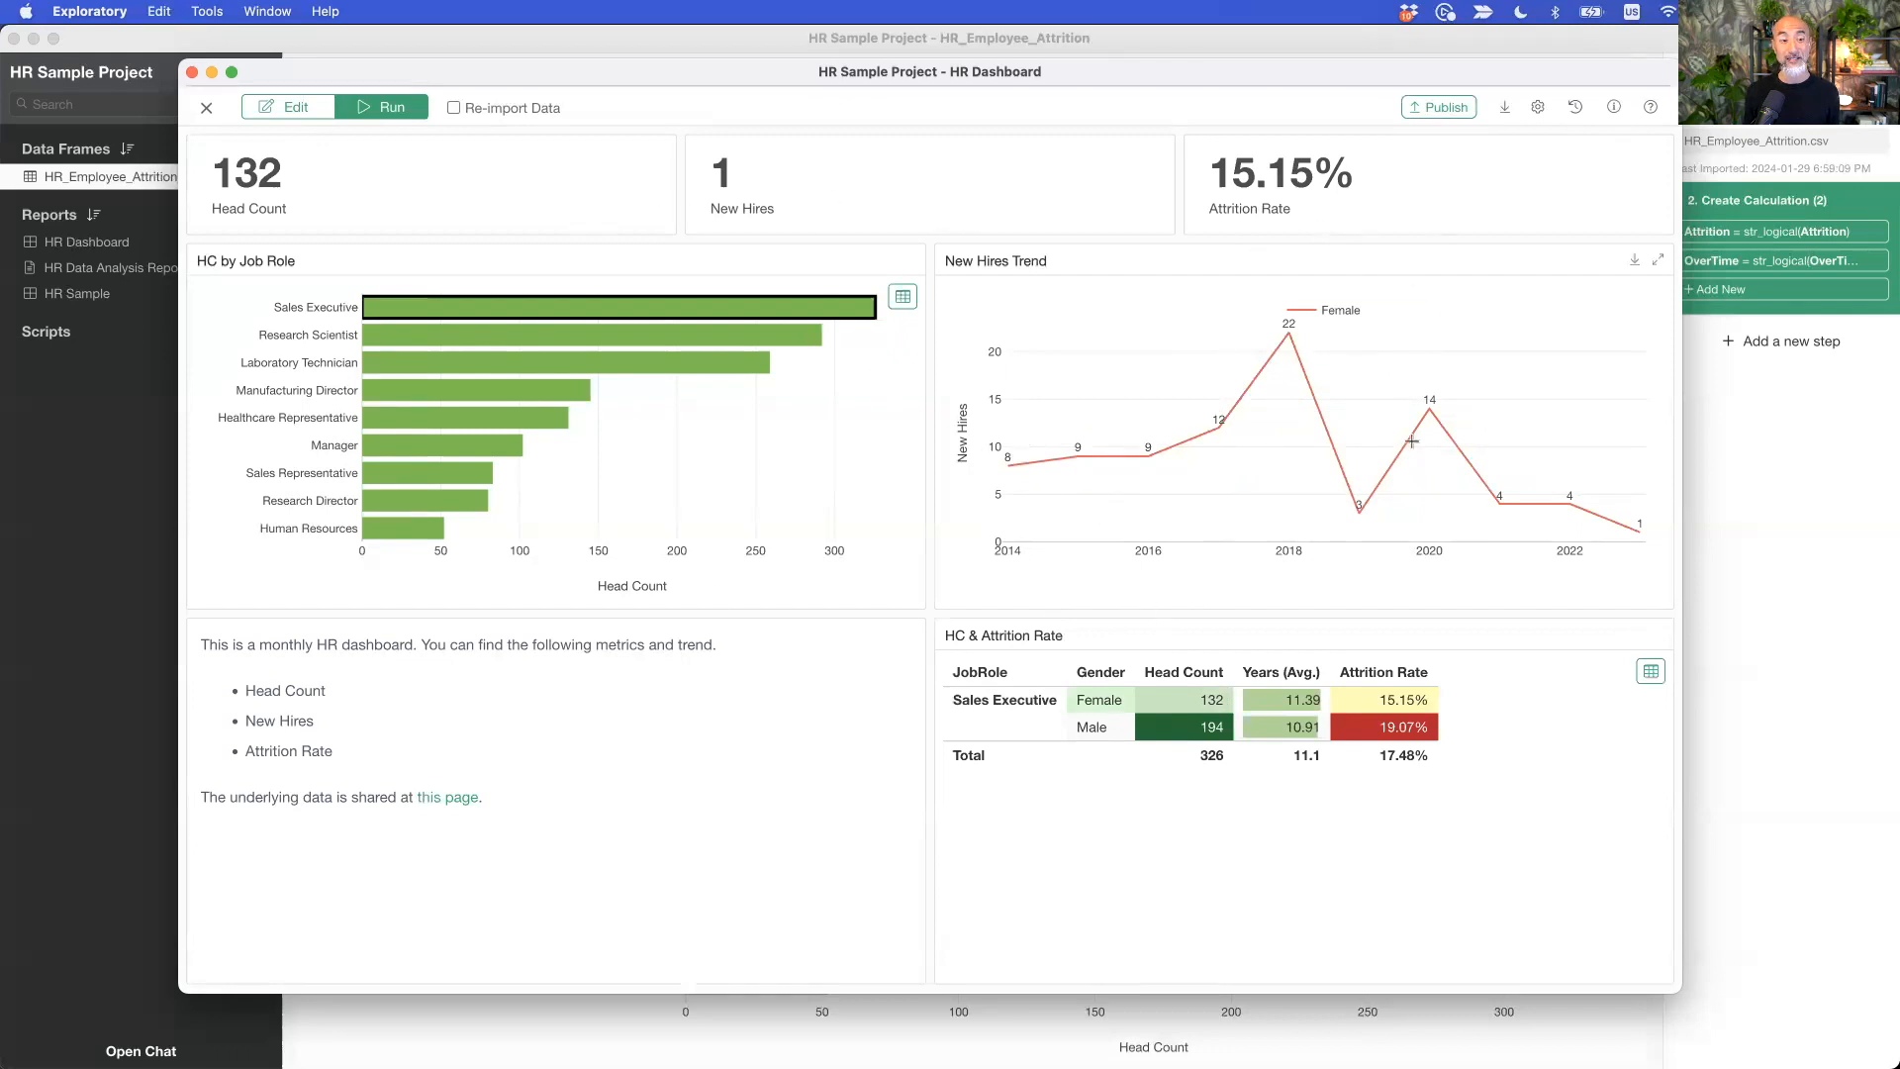
left_click(1090, 705)
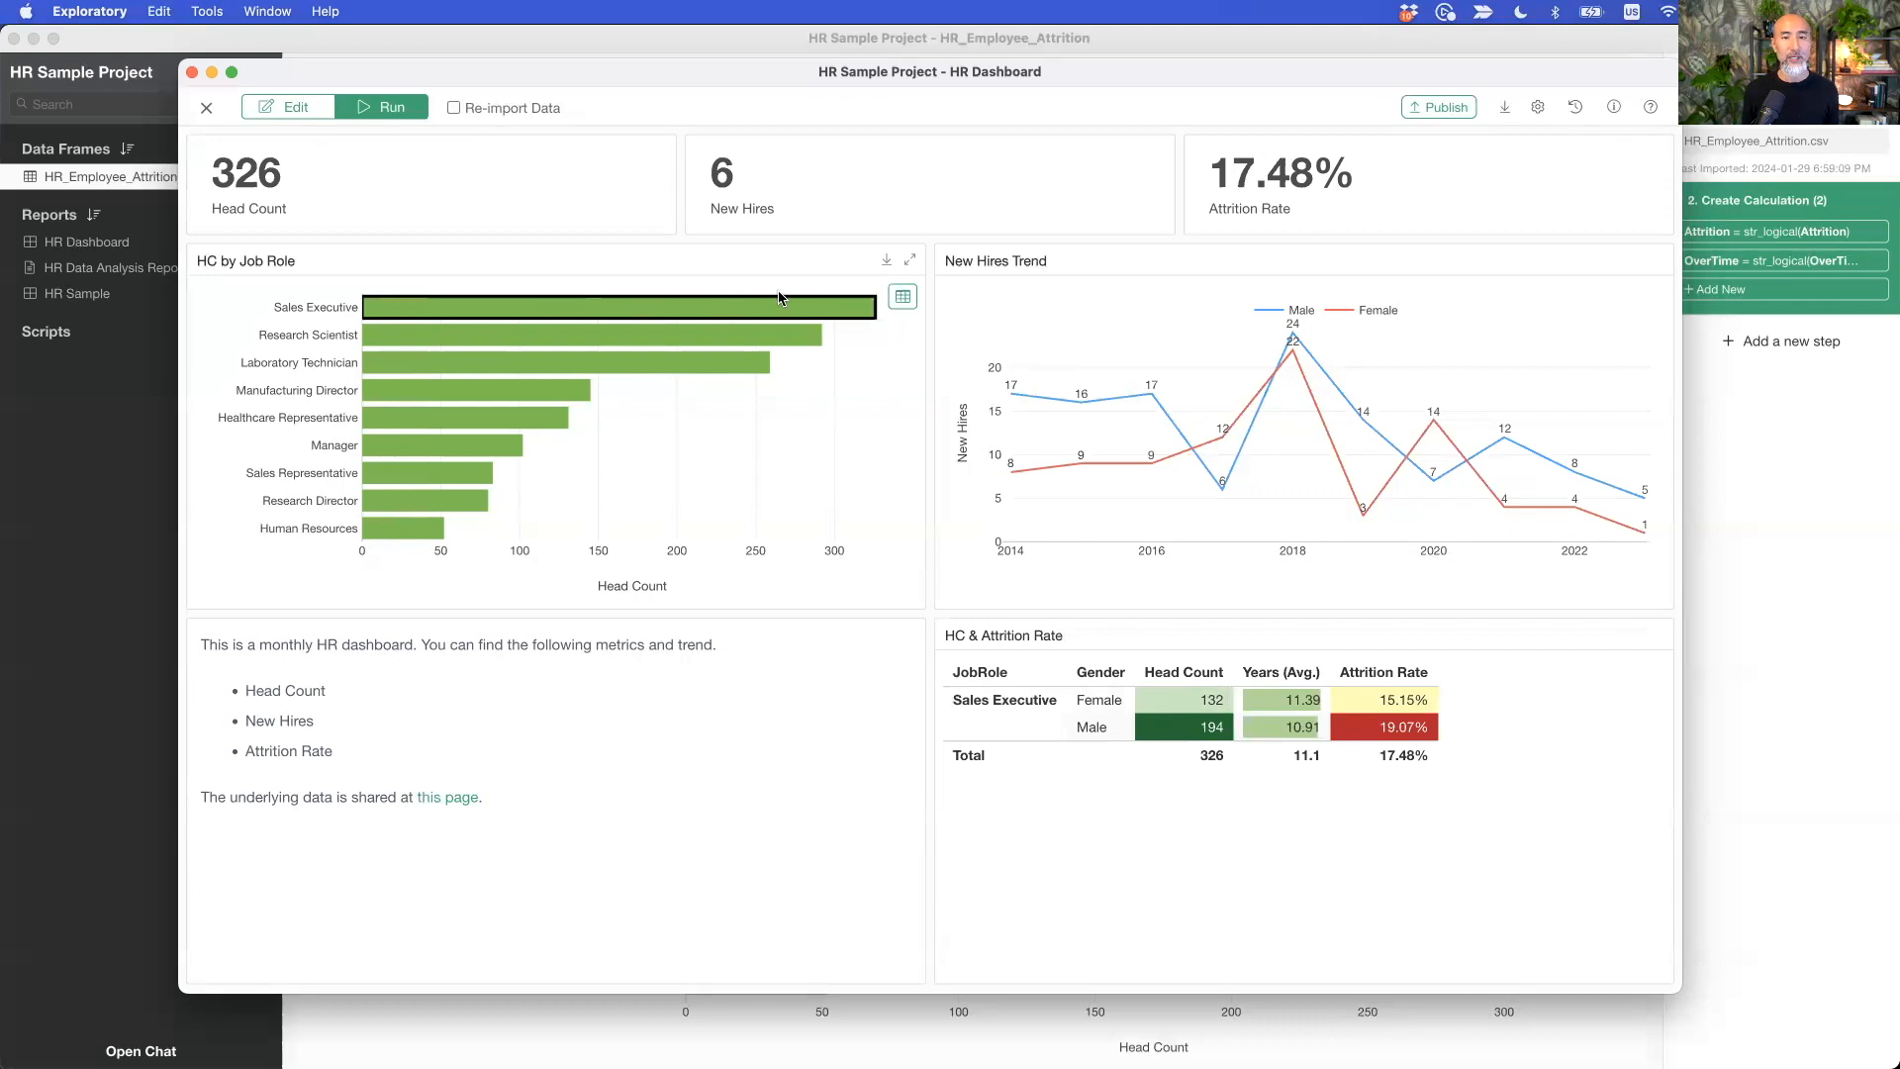
Step: Examine the detail data behind the Sales Executive bar in the HC by Job Role chart
left_click(903, 298)
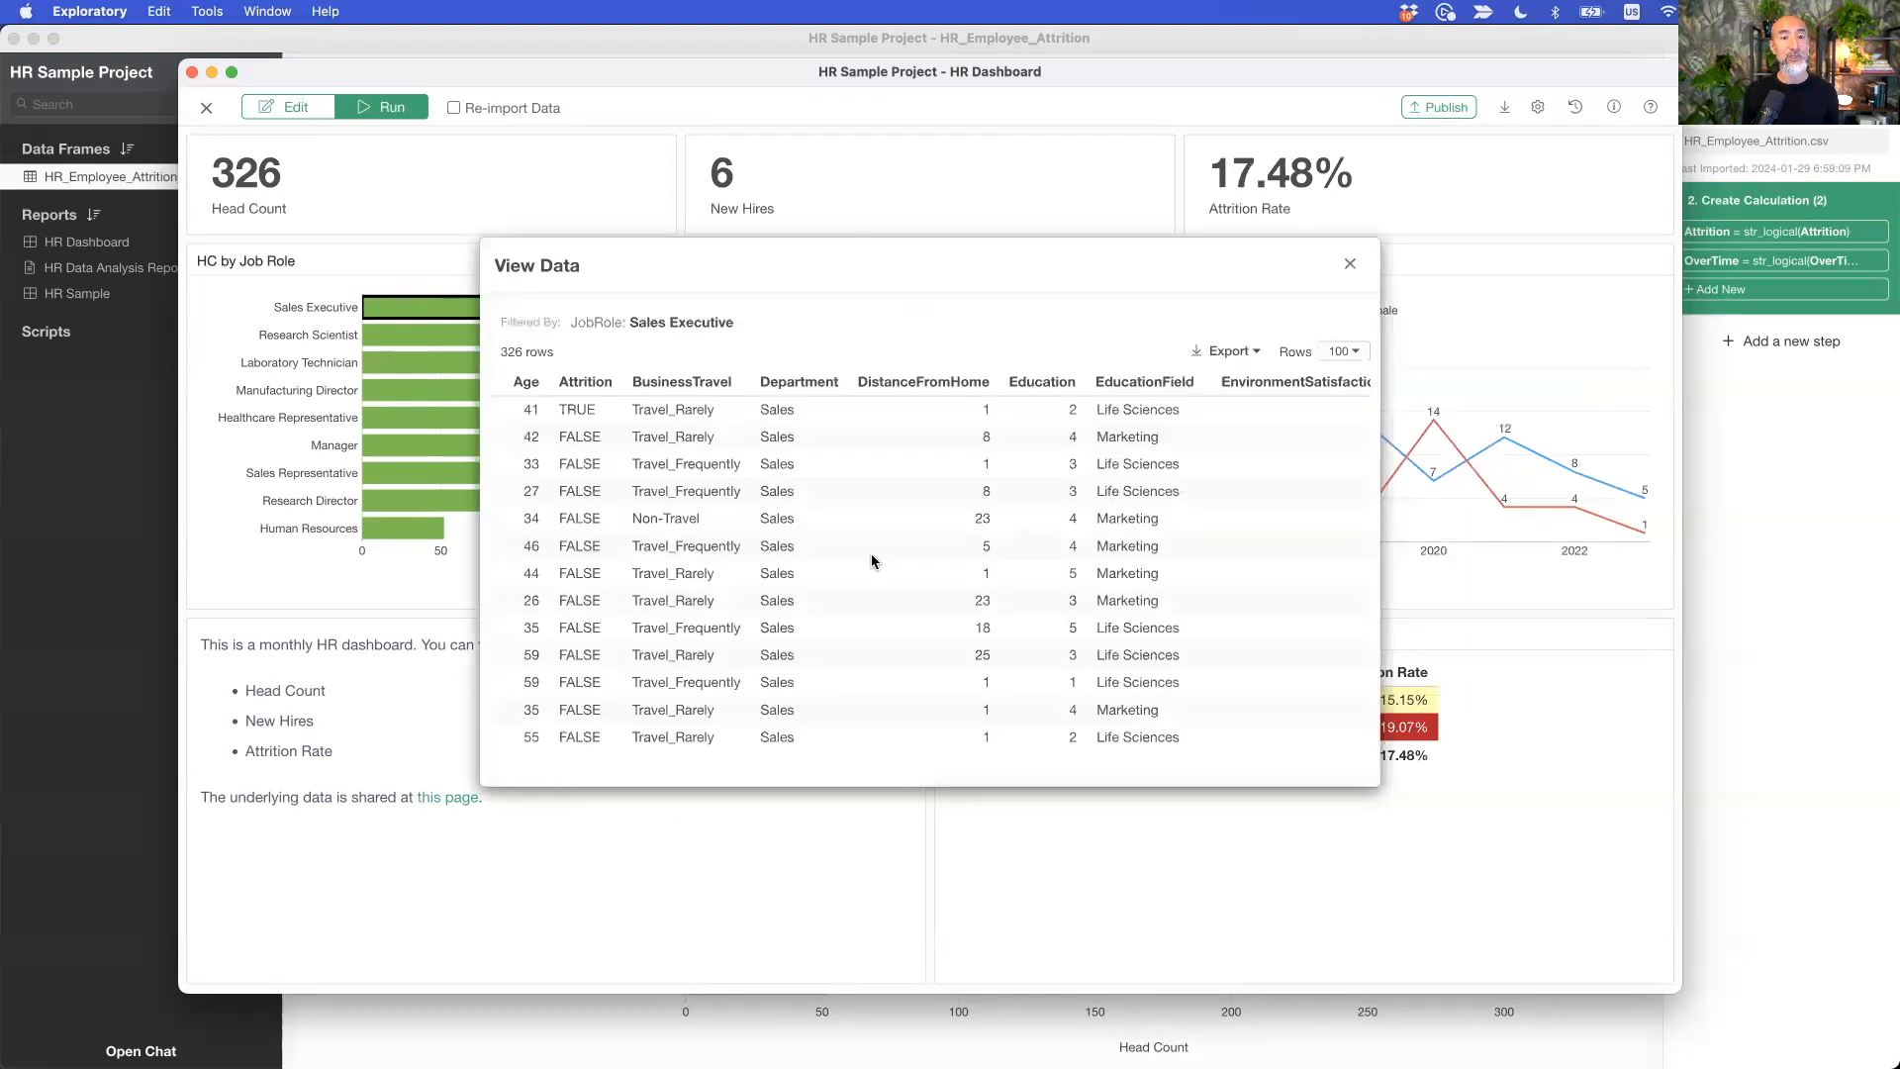
scroll(871, 561, "down", 10)
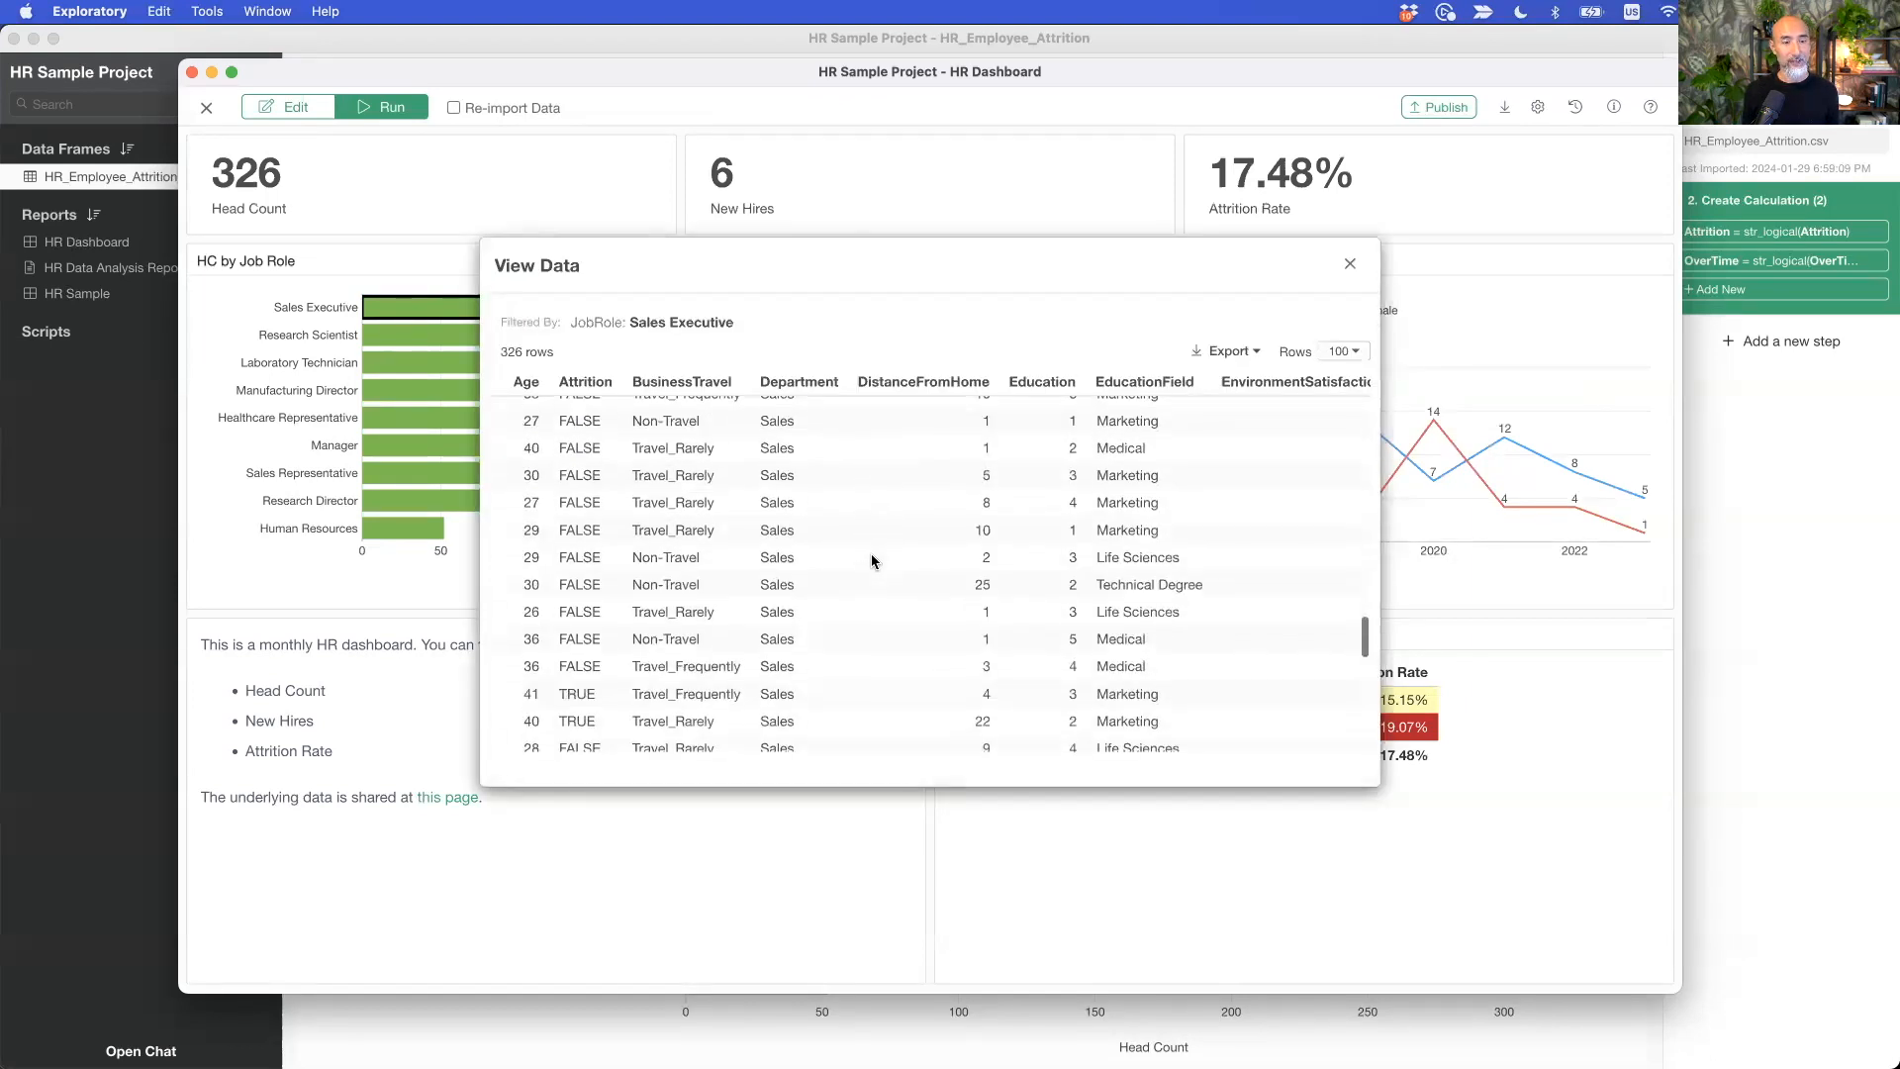
left_click_drag(815, 259, 1090, 331)
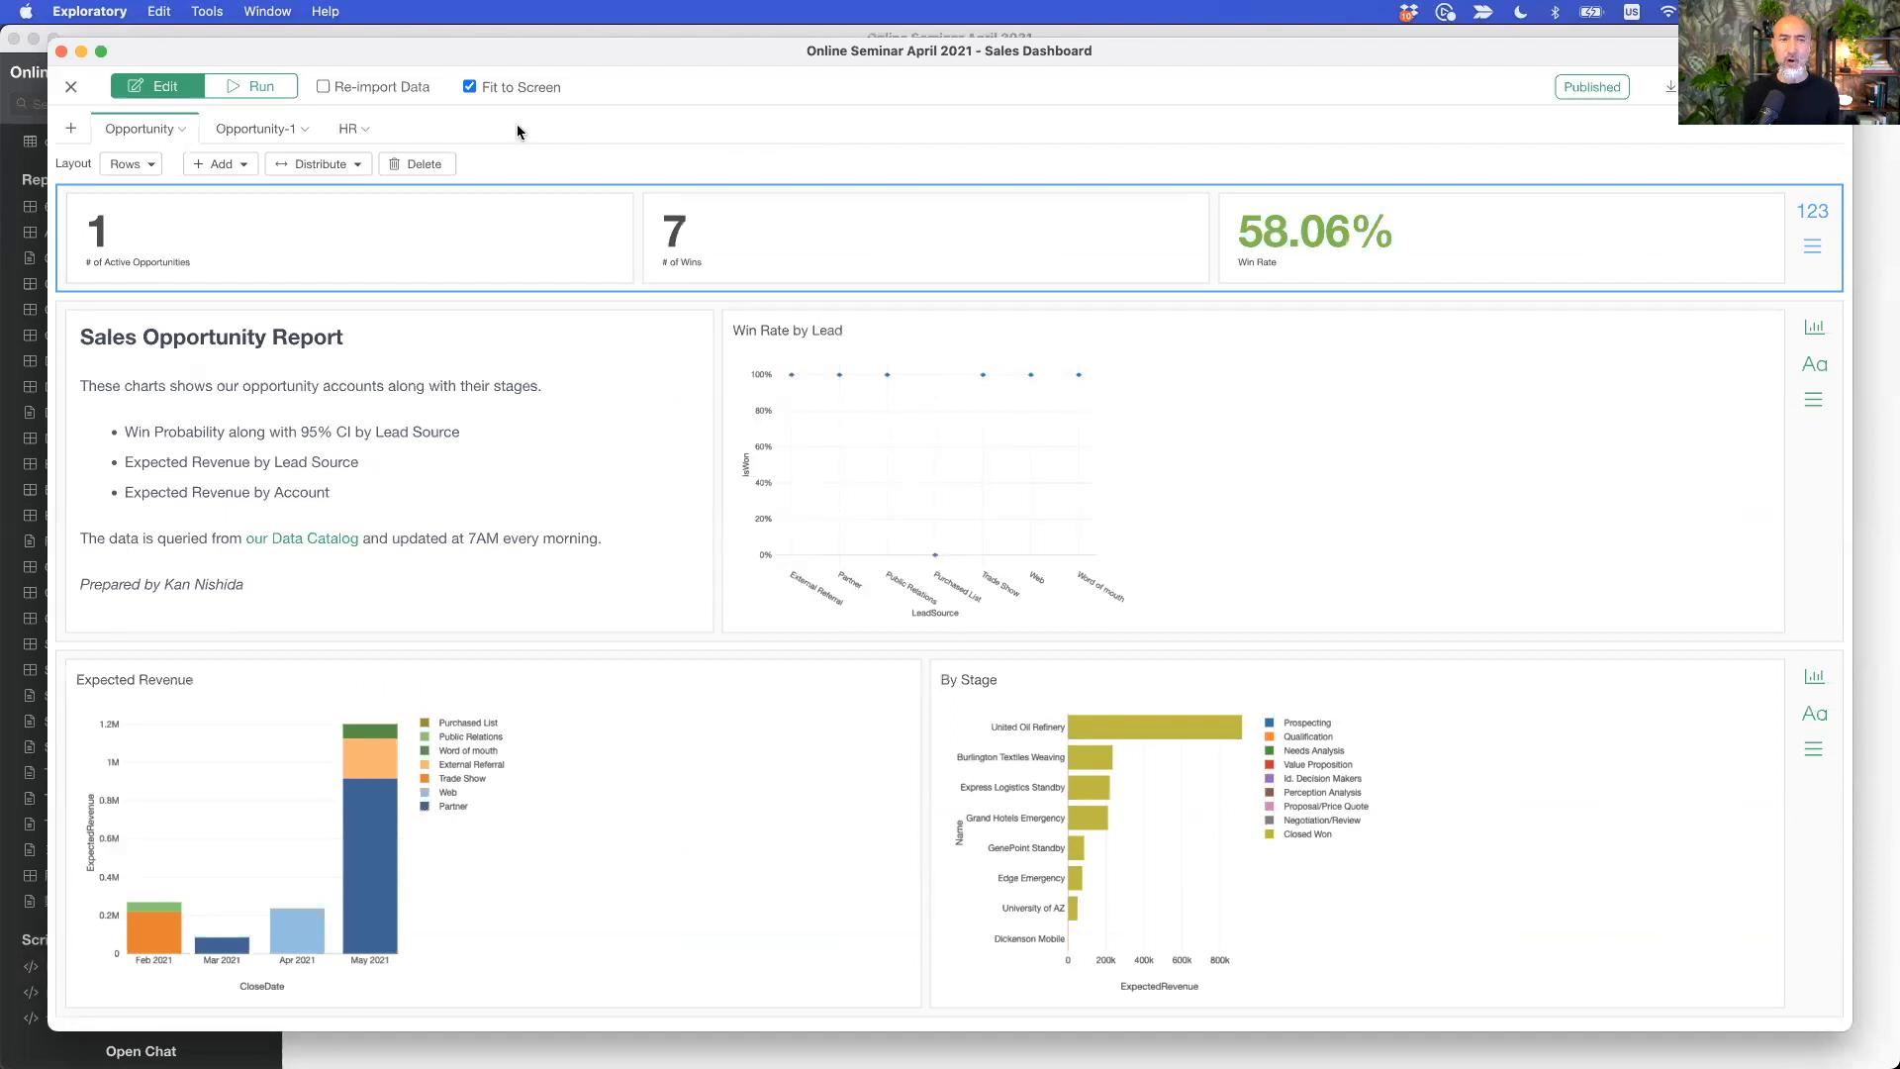
Step: Review the row arrangement on the Sales Dashboard's Opportunity-1 page and run that page
left_click(247, 130)
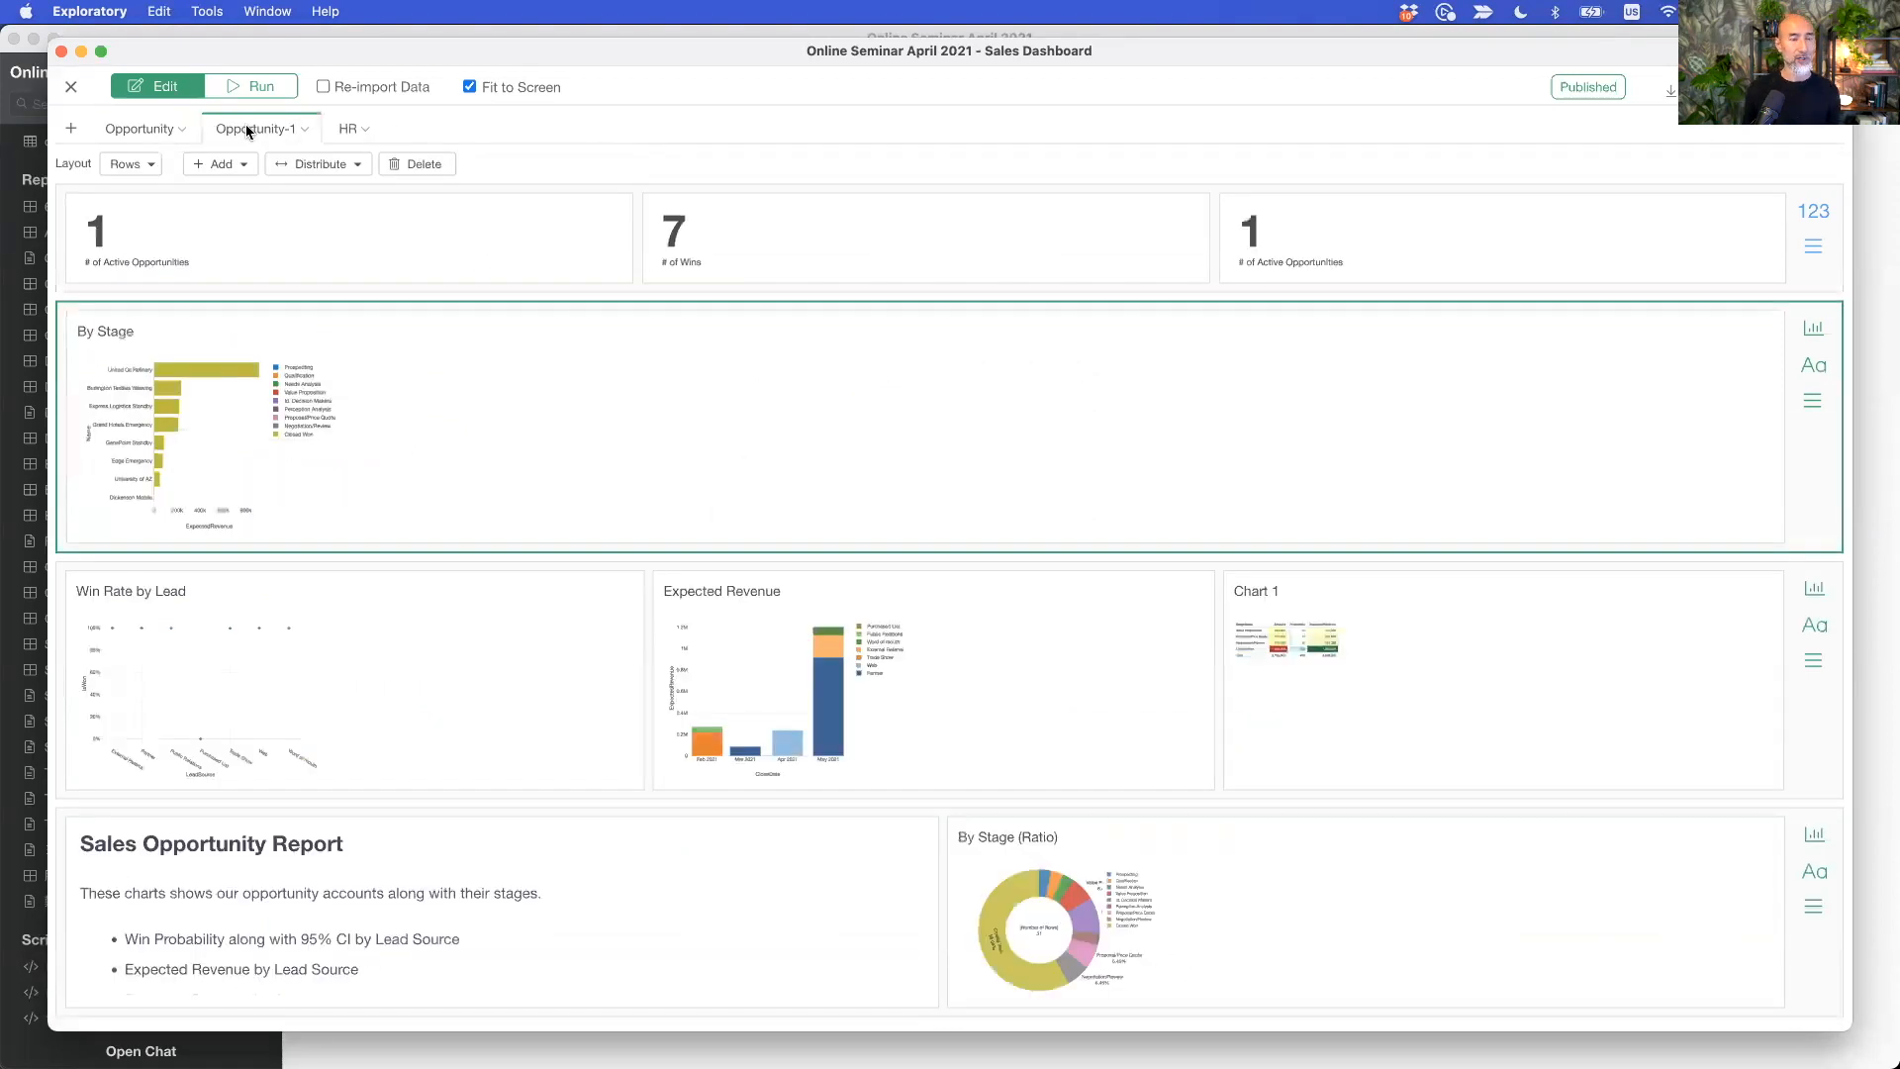
mouse_move(420, 432)
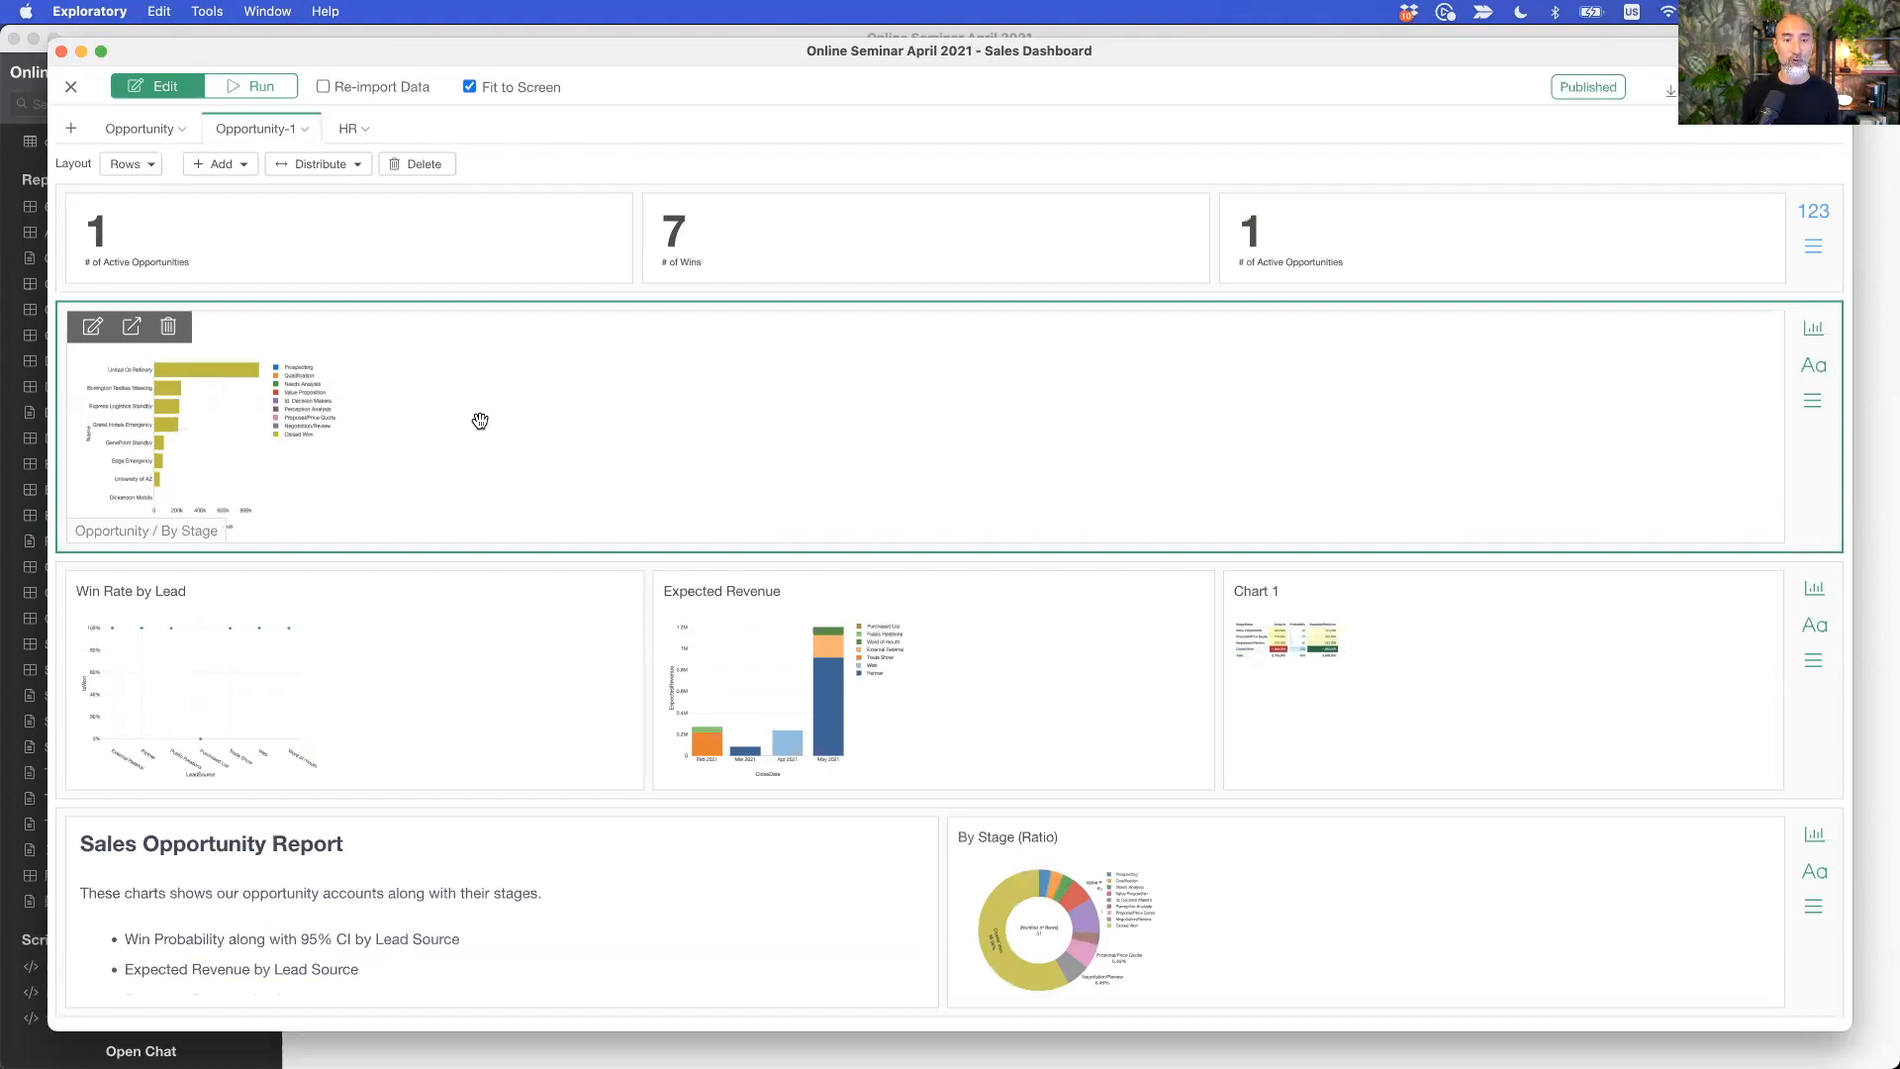
mouse_move(472, 726)
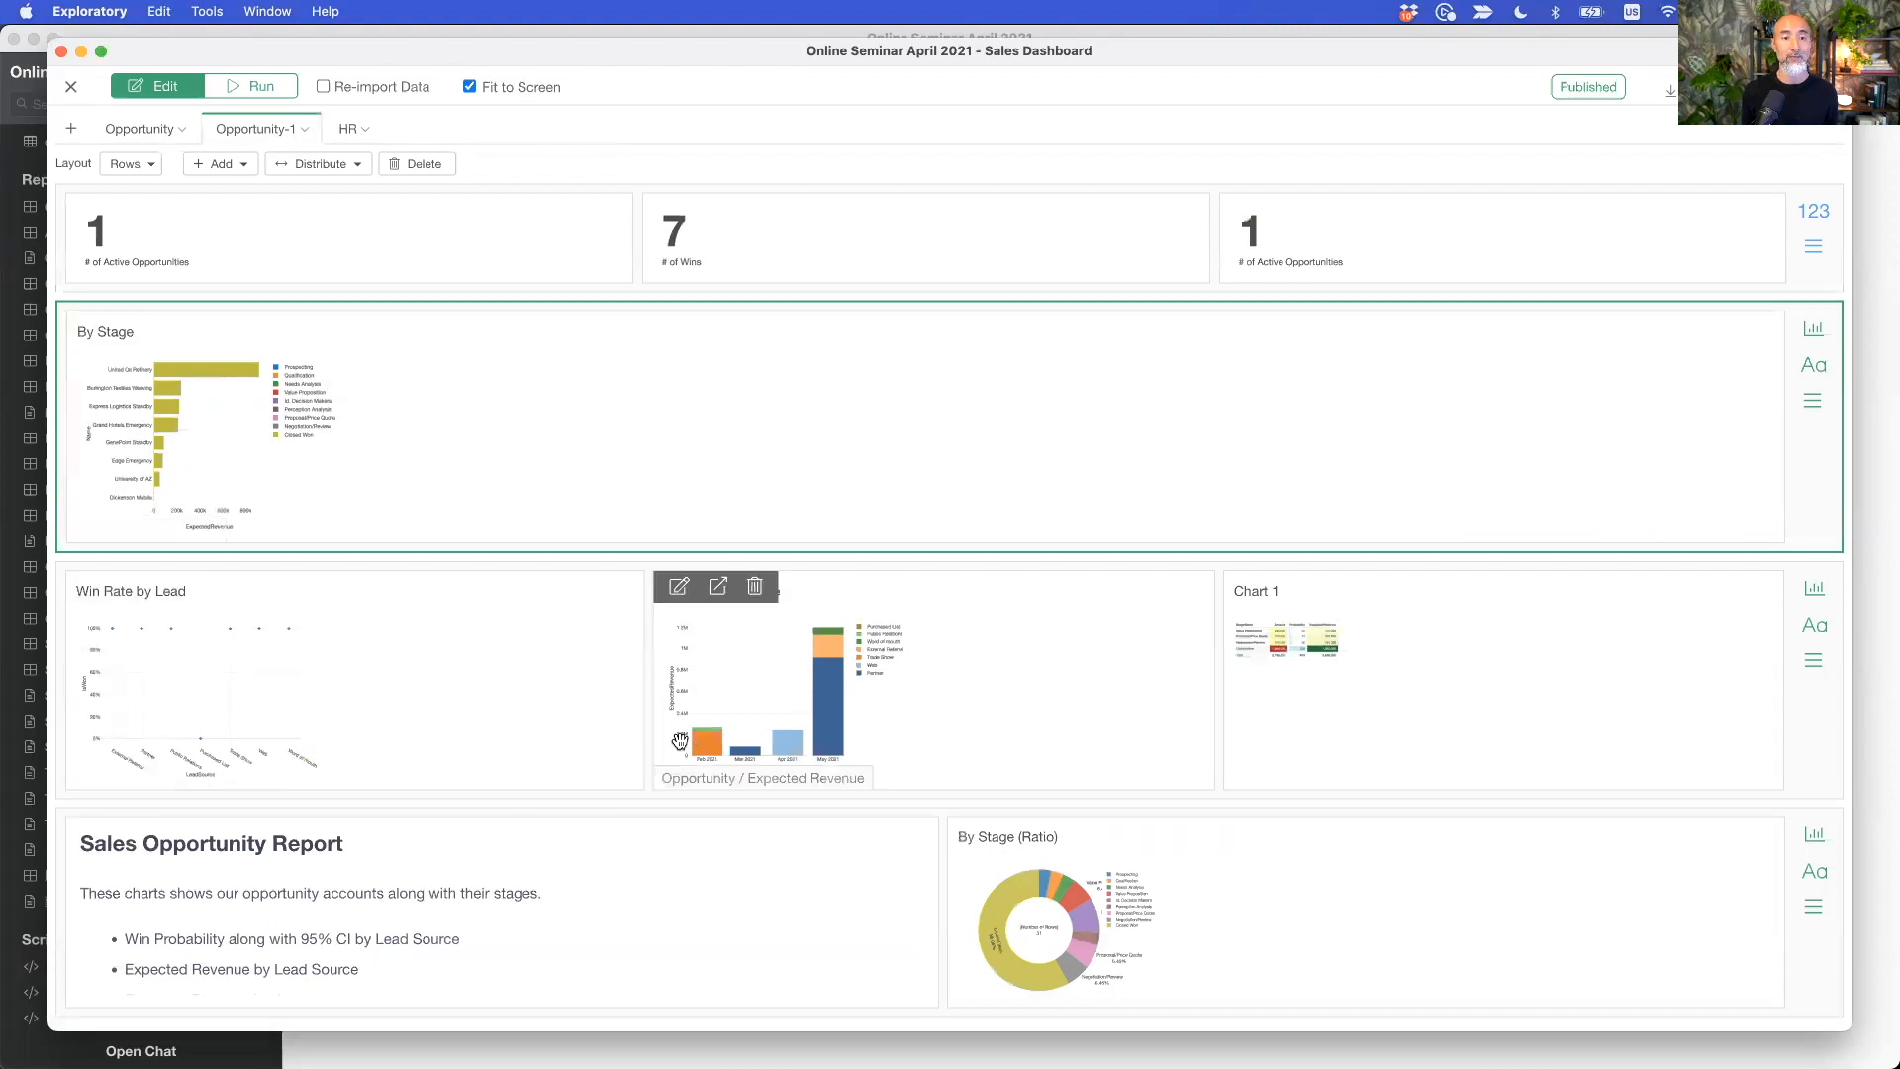
mouse_move(549, 259)
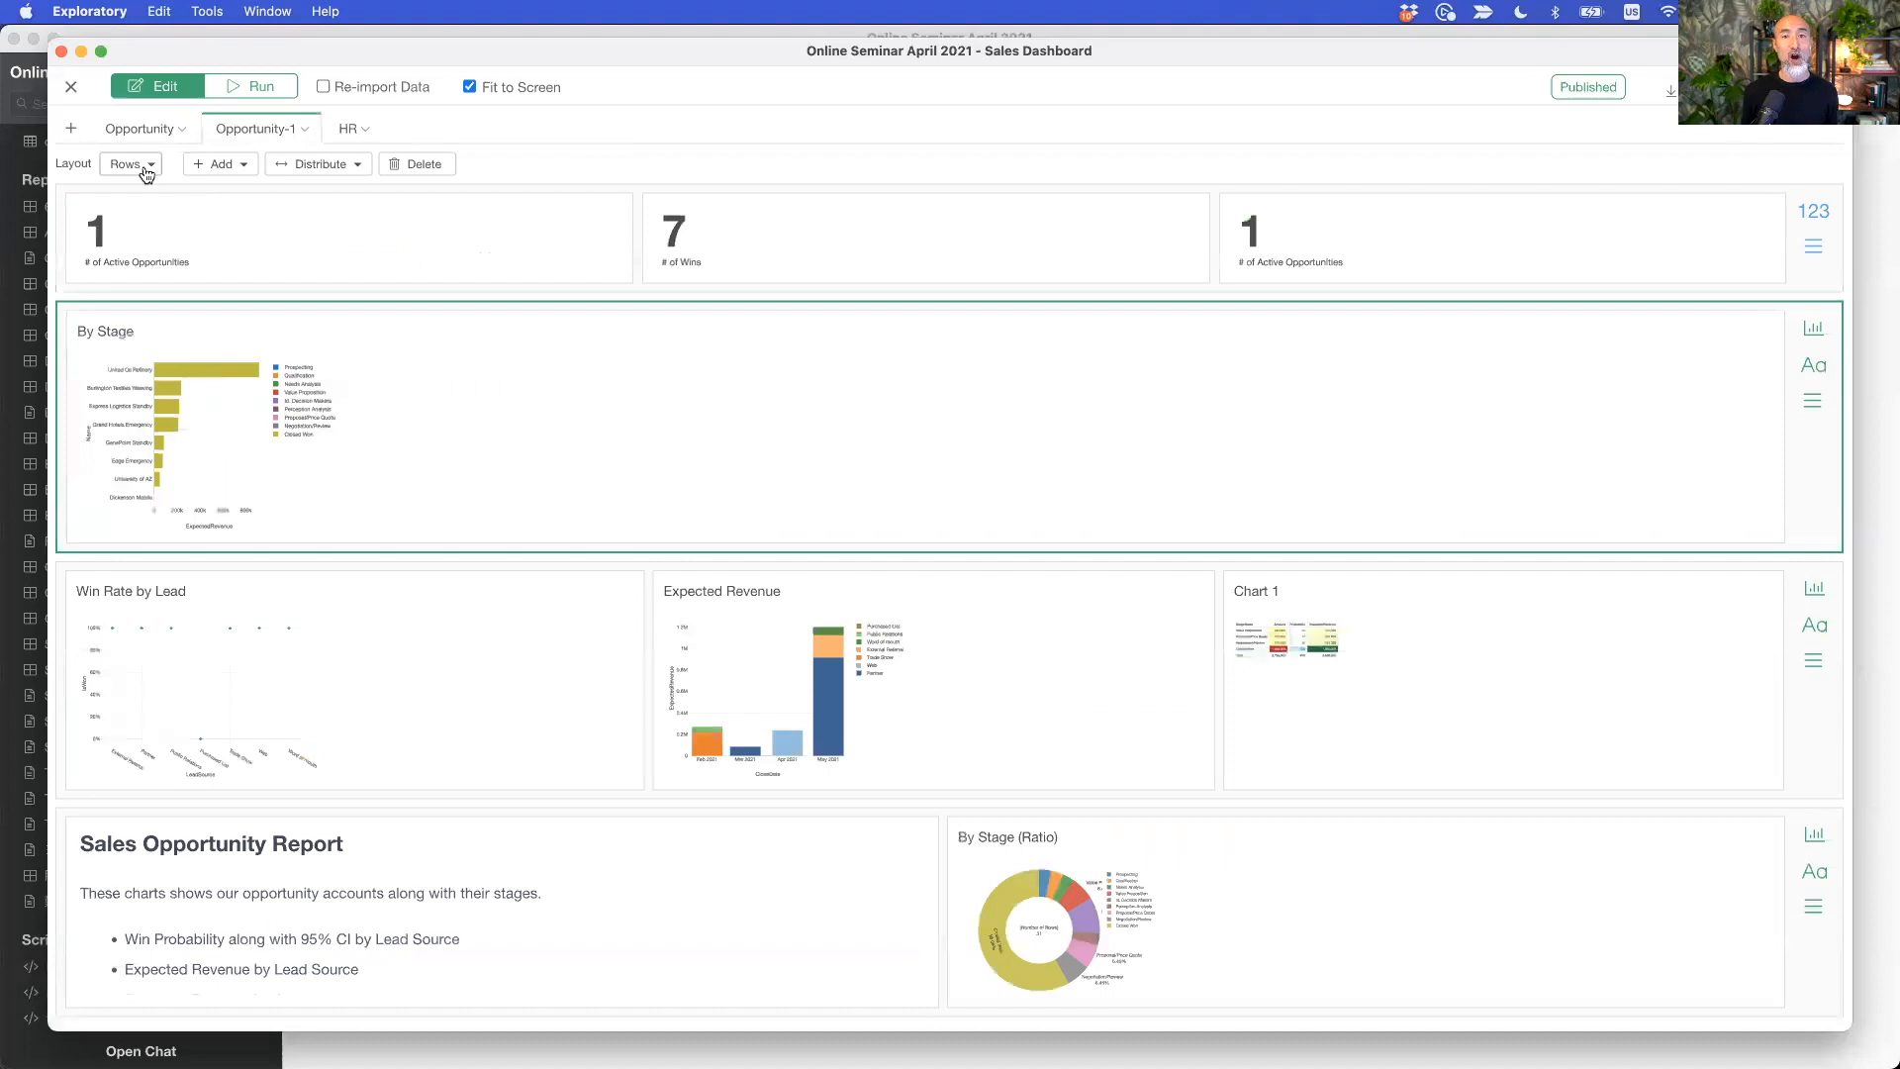
left_click(242, 91)
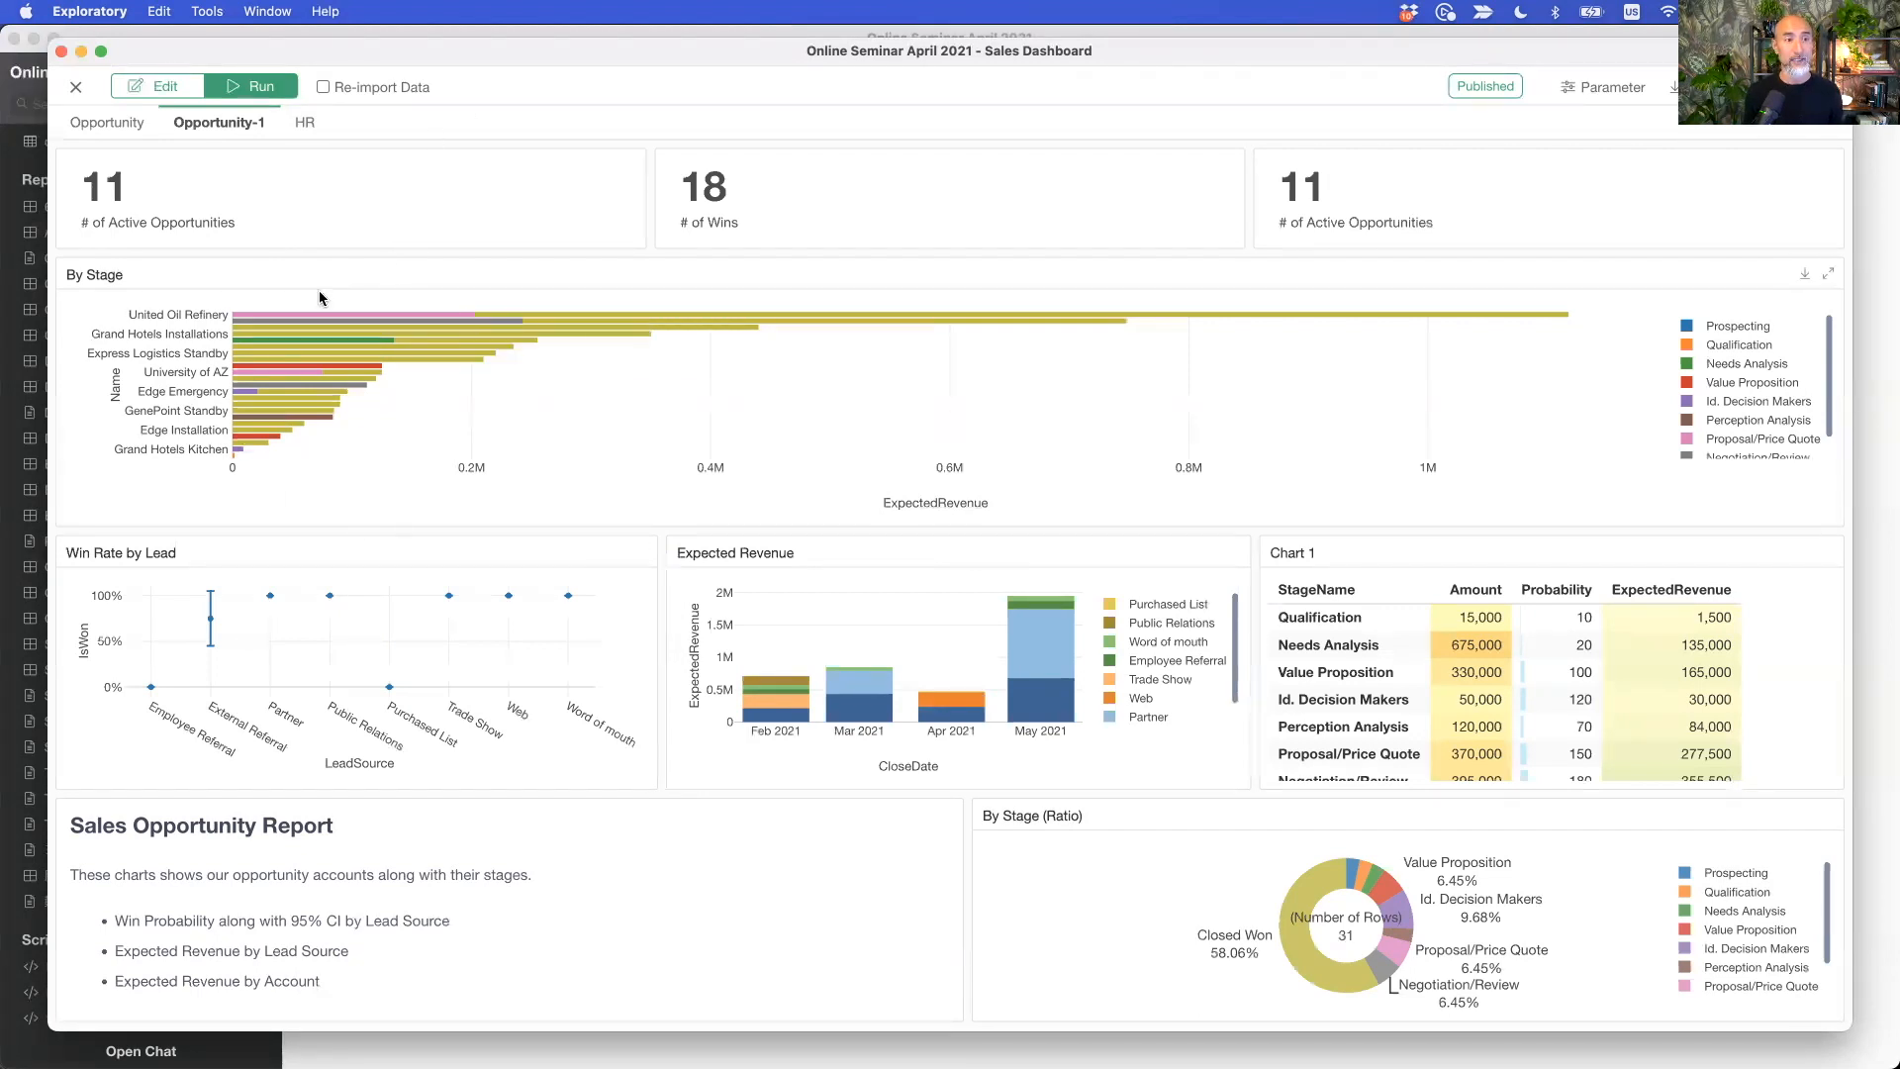
Step: Change the Opportunity-1 page layout to Columns, narrow the By Stage column, widen the report text column, and run the page
left_click(169, 90)
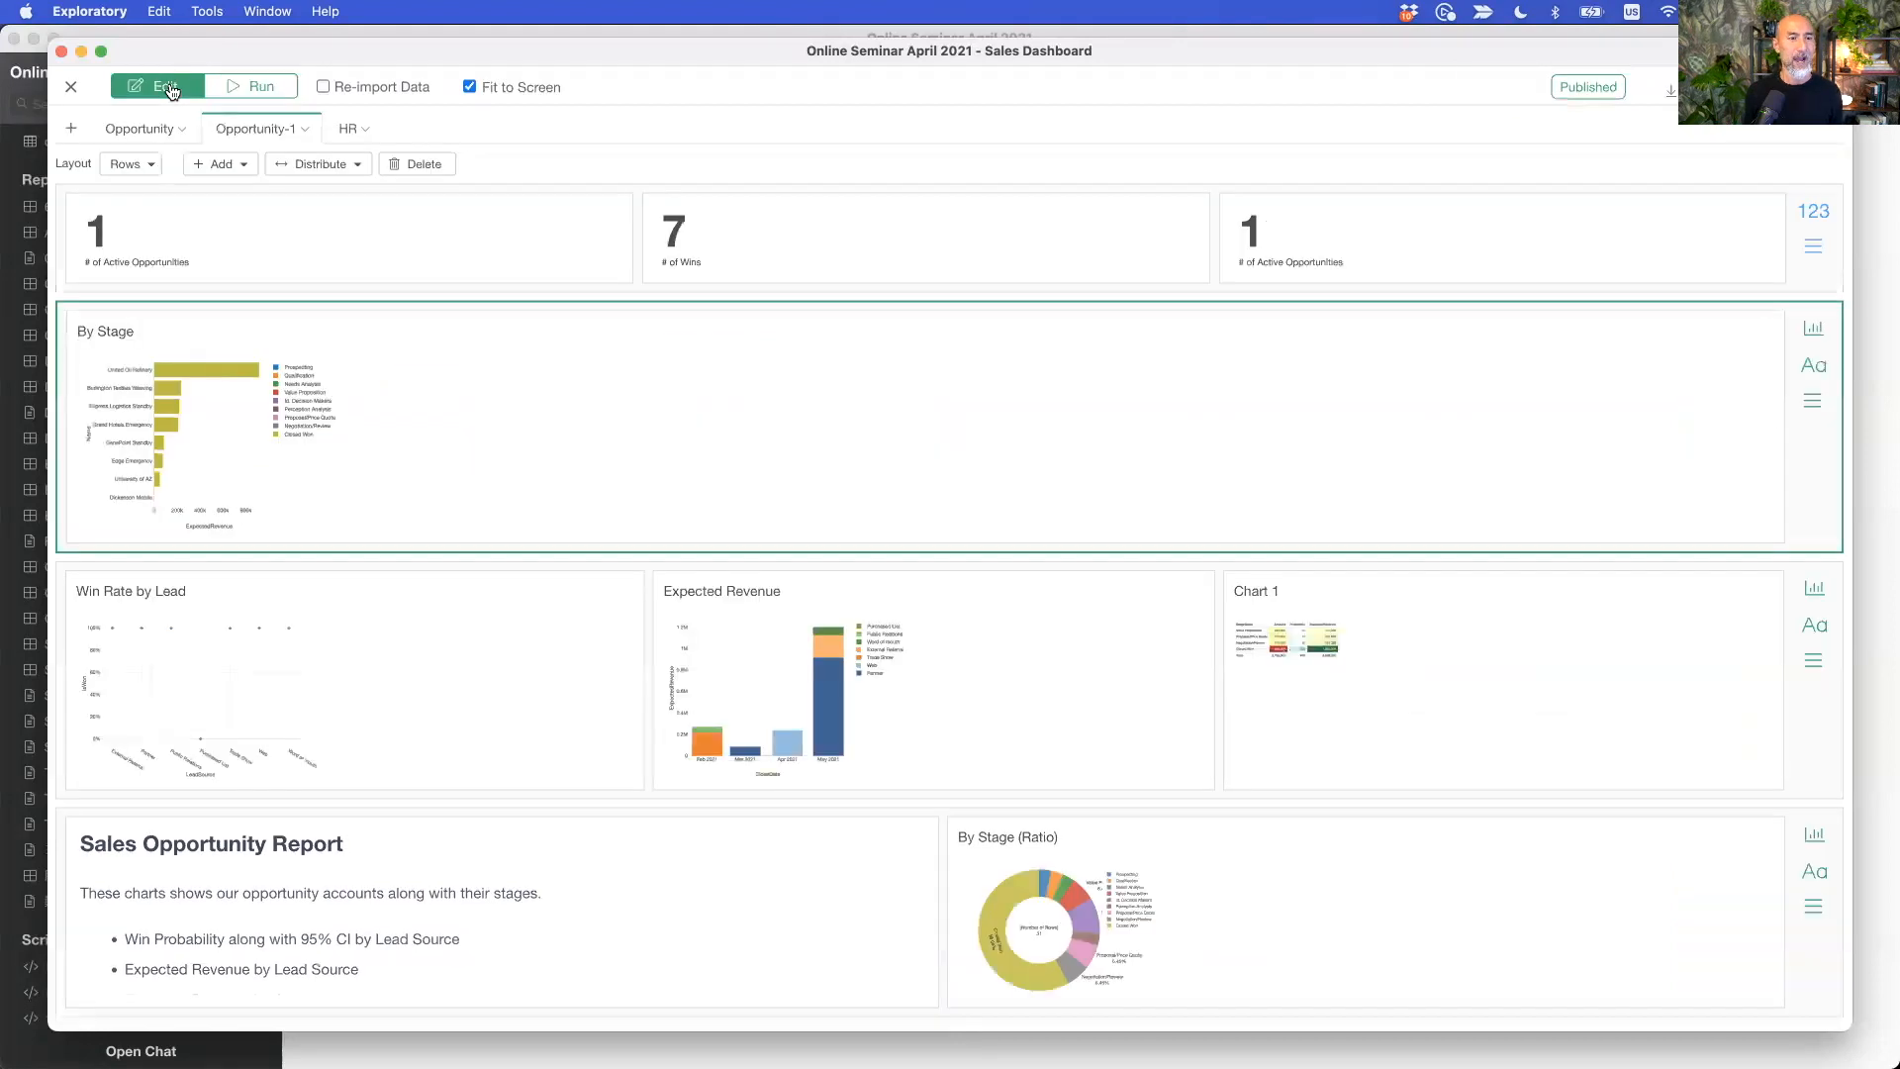
left_click(136, 166)
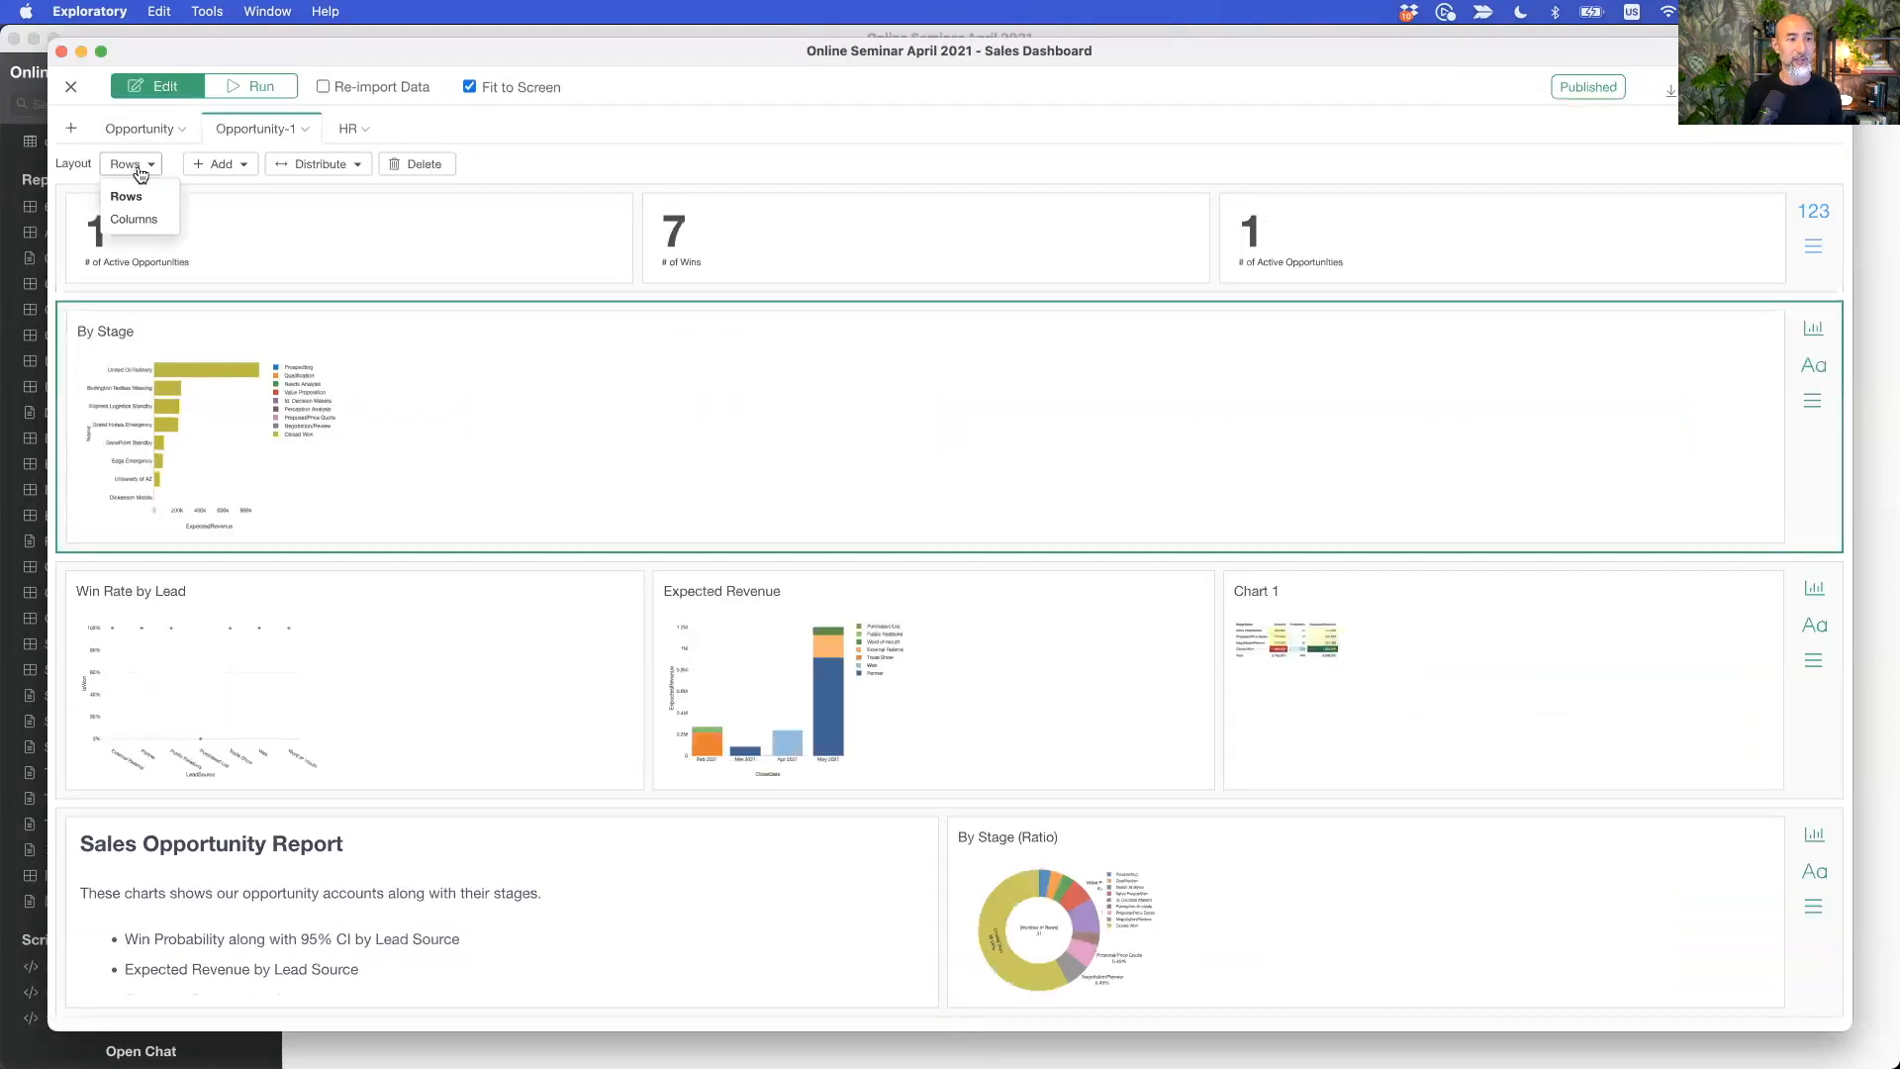
left_click(133, 218)
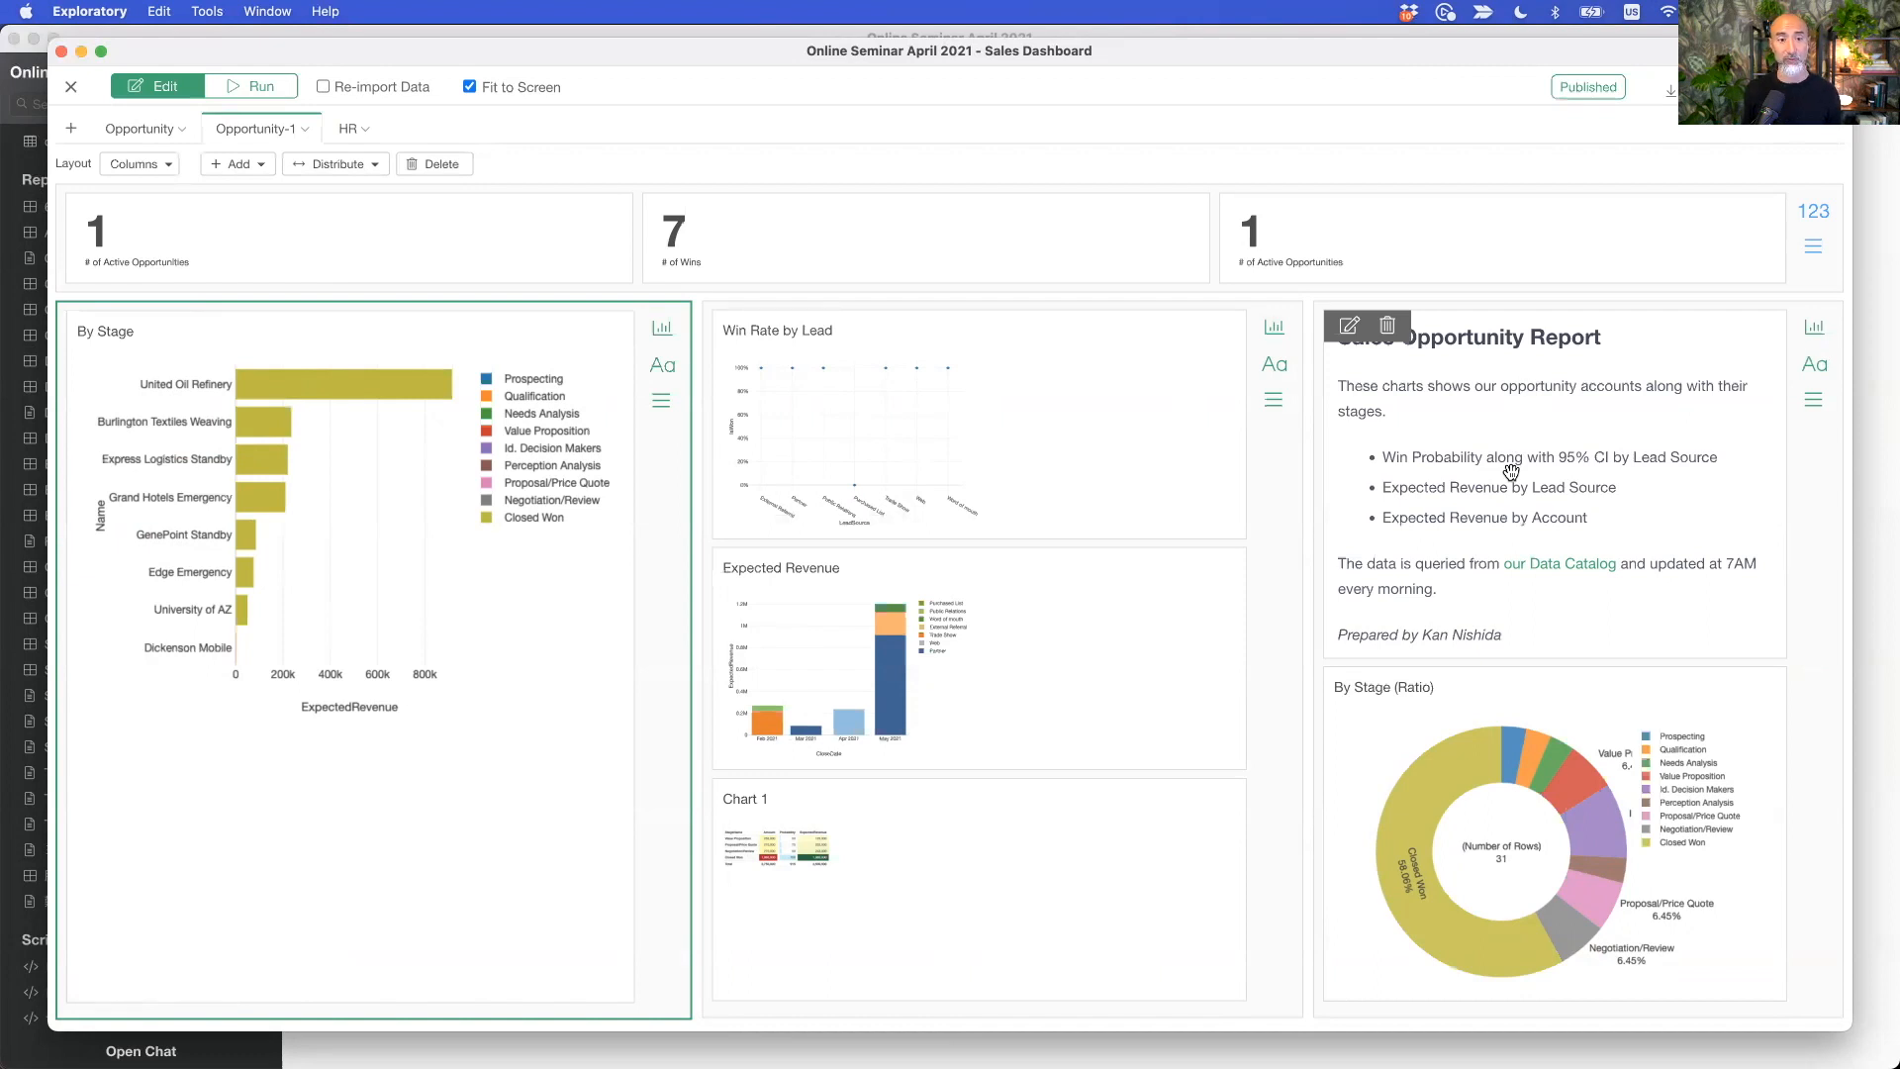
left_click_drag(695, 489, 520, 489)
left_click_drag(1308, 475, 1150, 475)
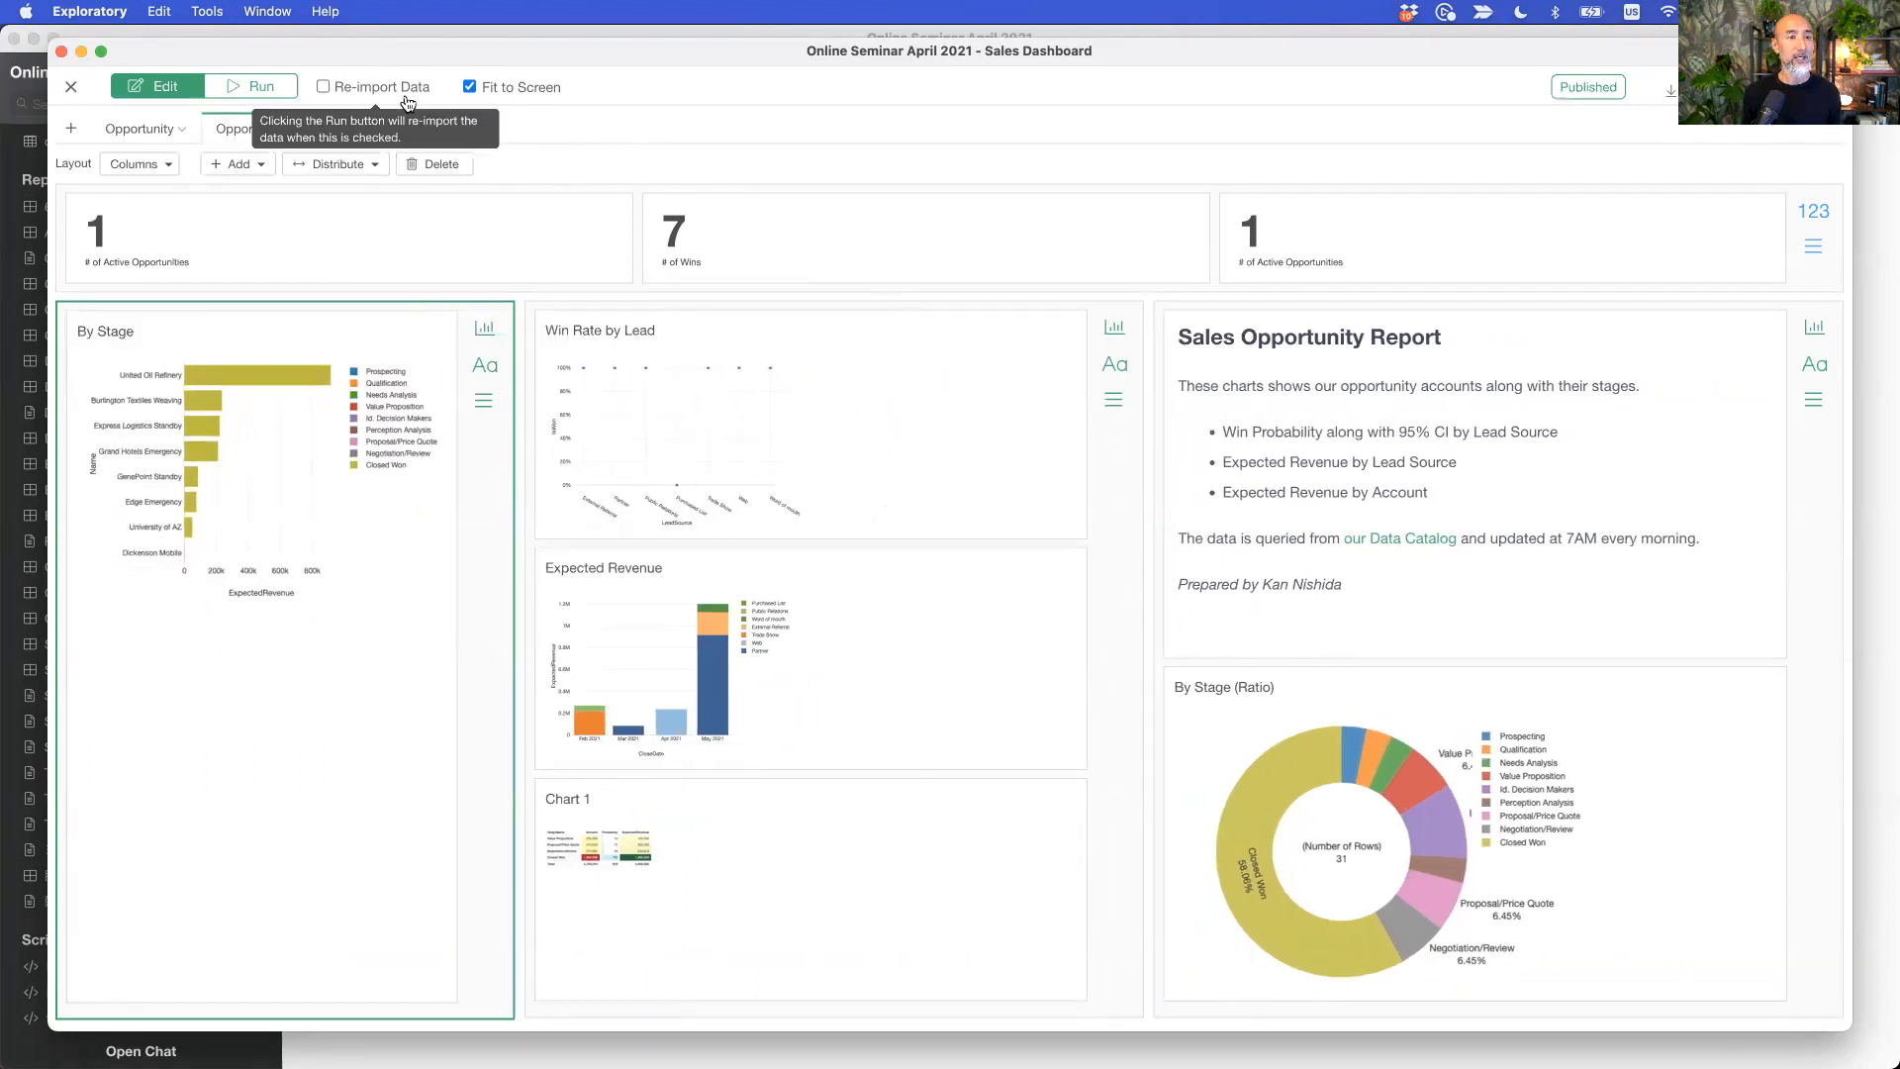
left_click(253, 89)
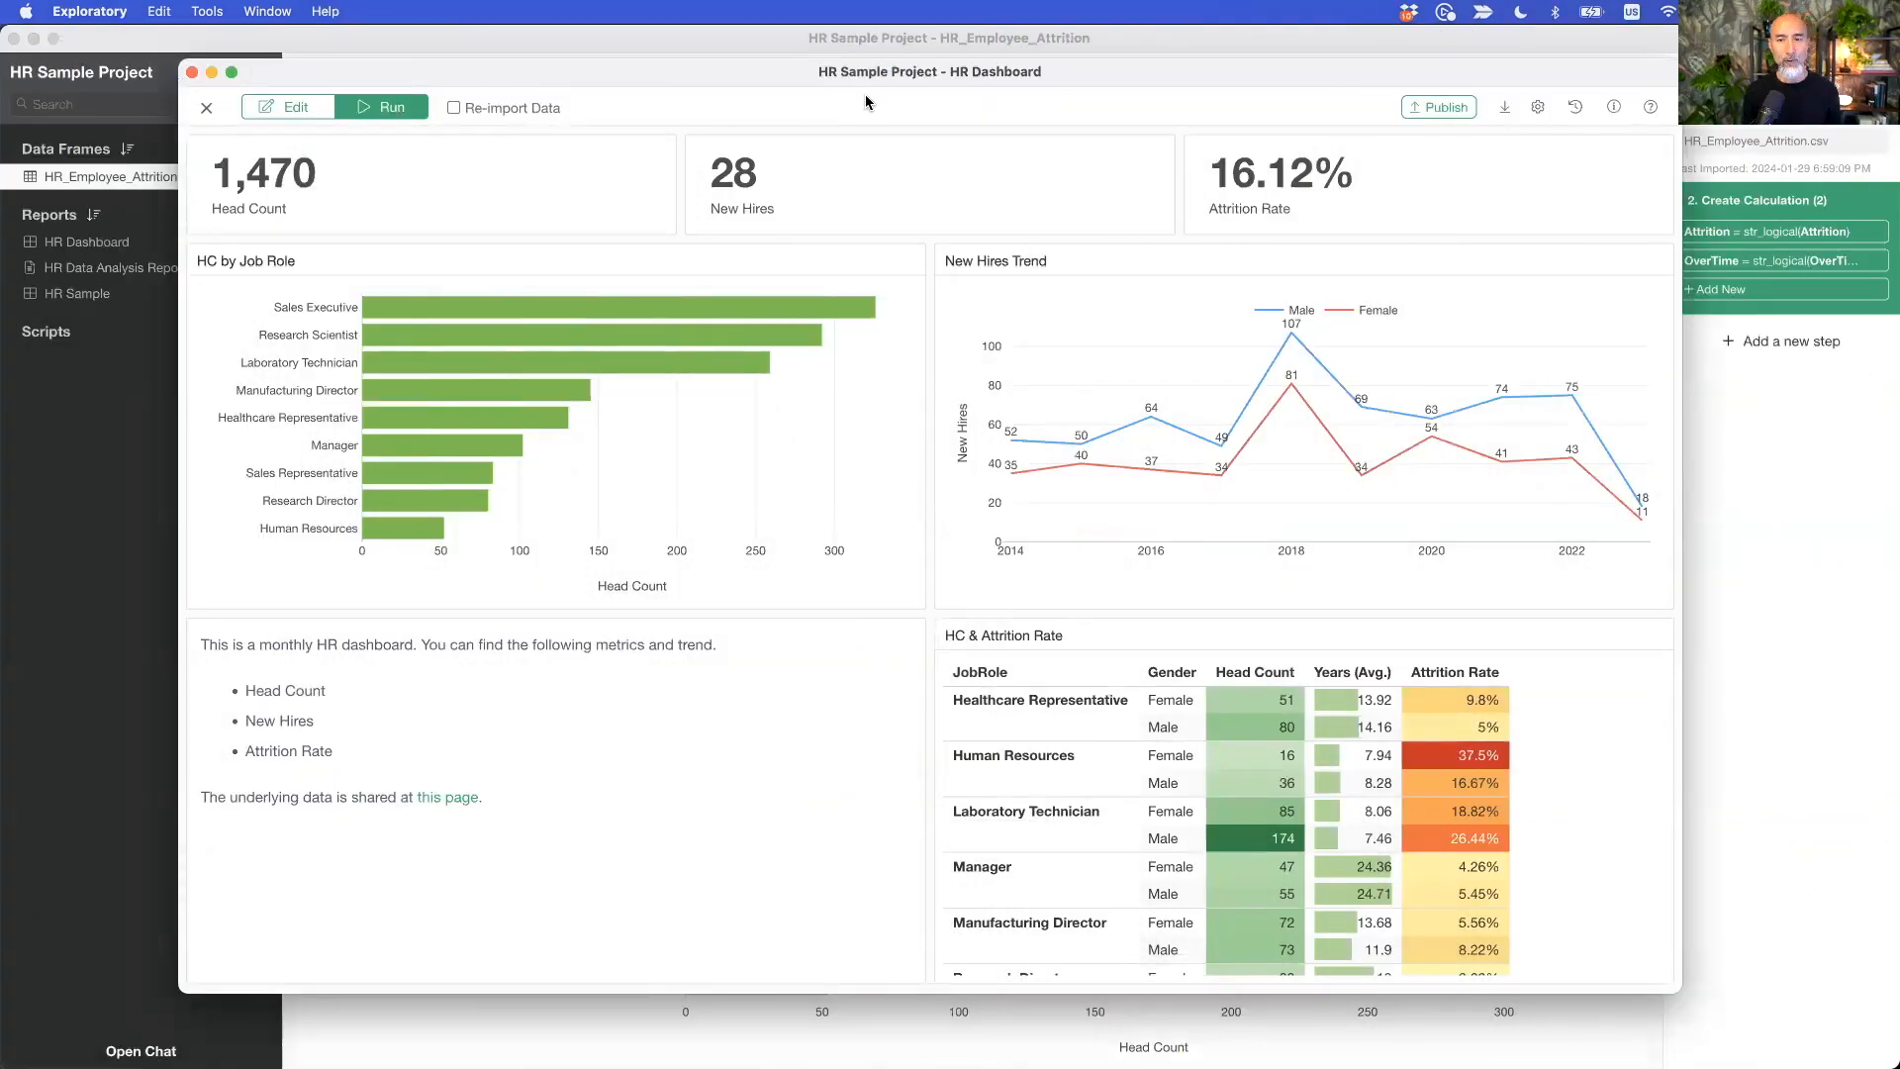
Step: Publish the HR Dashboard as an individual, keeping its title, with Download and Show Detail Data enabled
left_click_drag(895, 87, 871, 94)
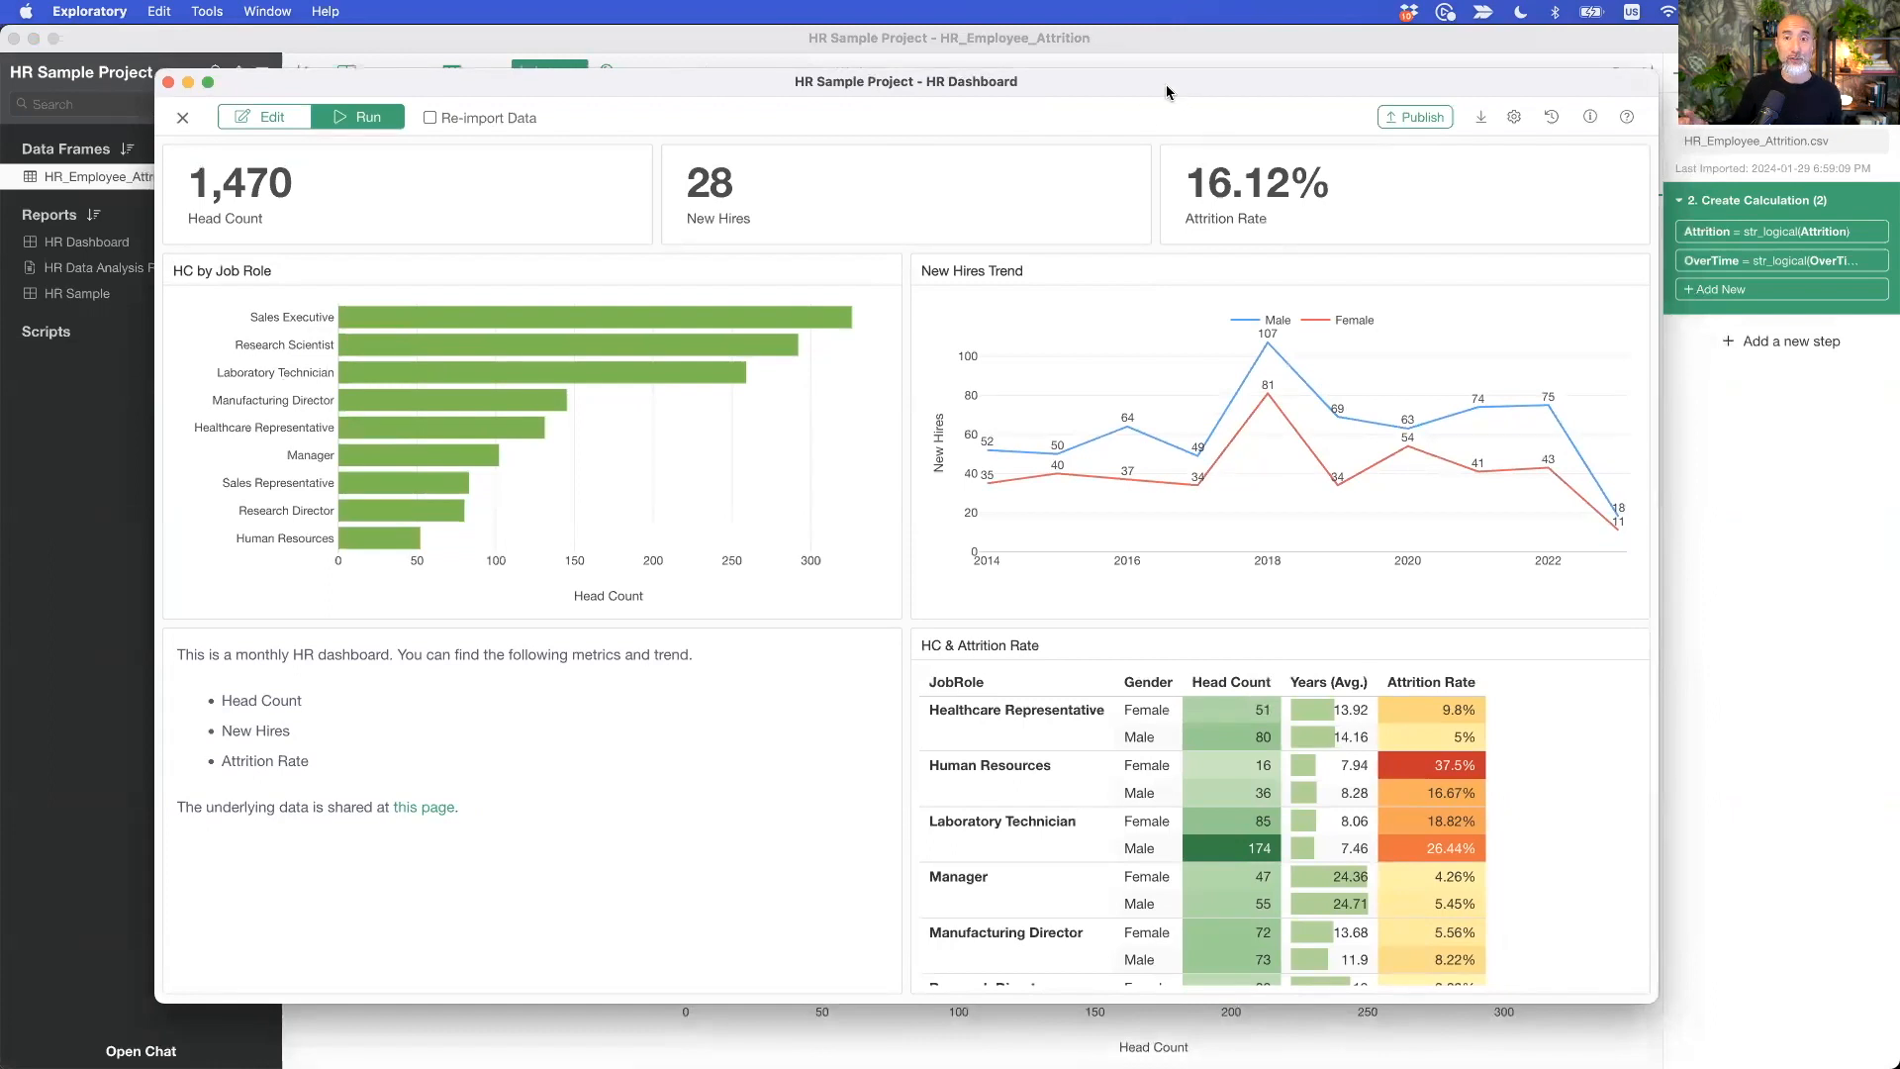
left_click(1405, 118)
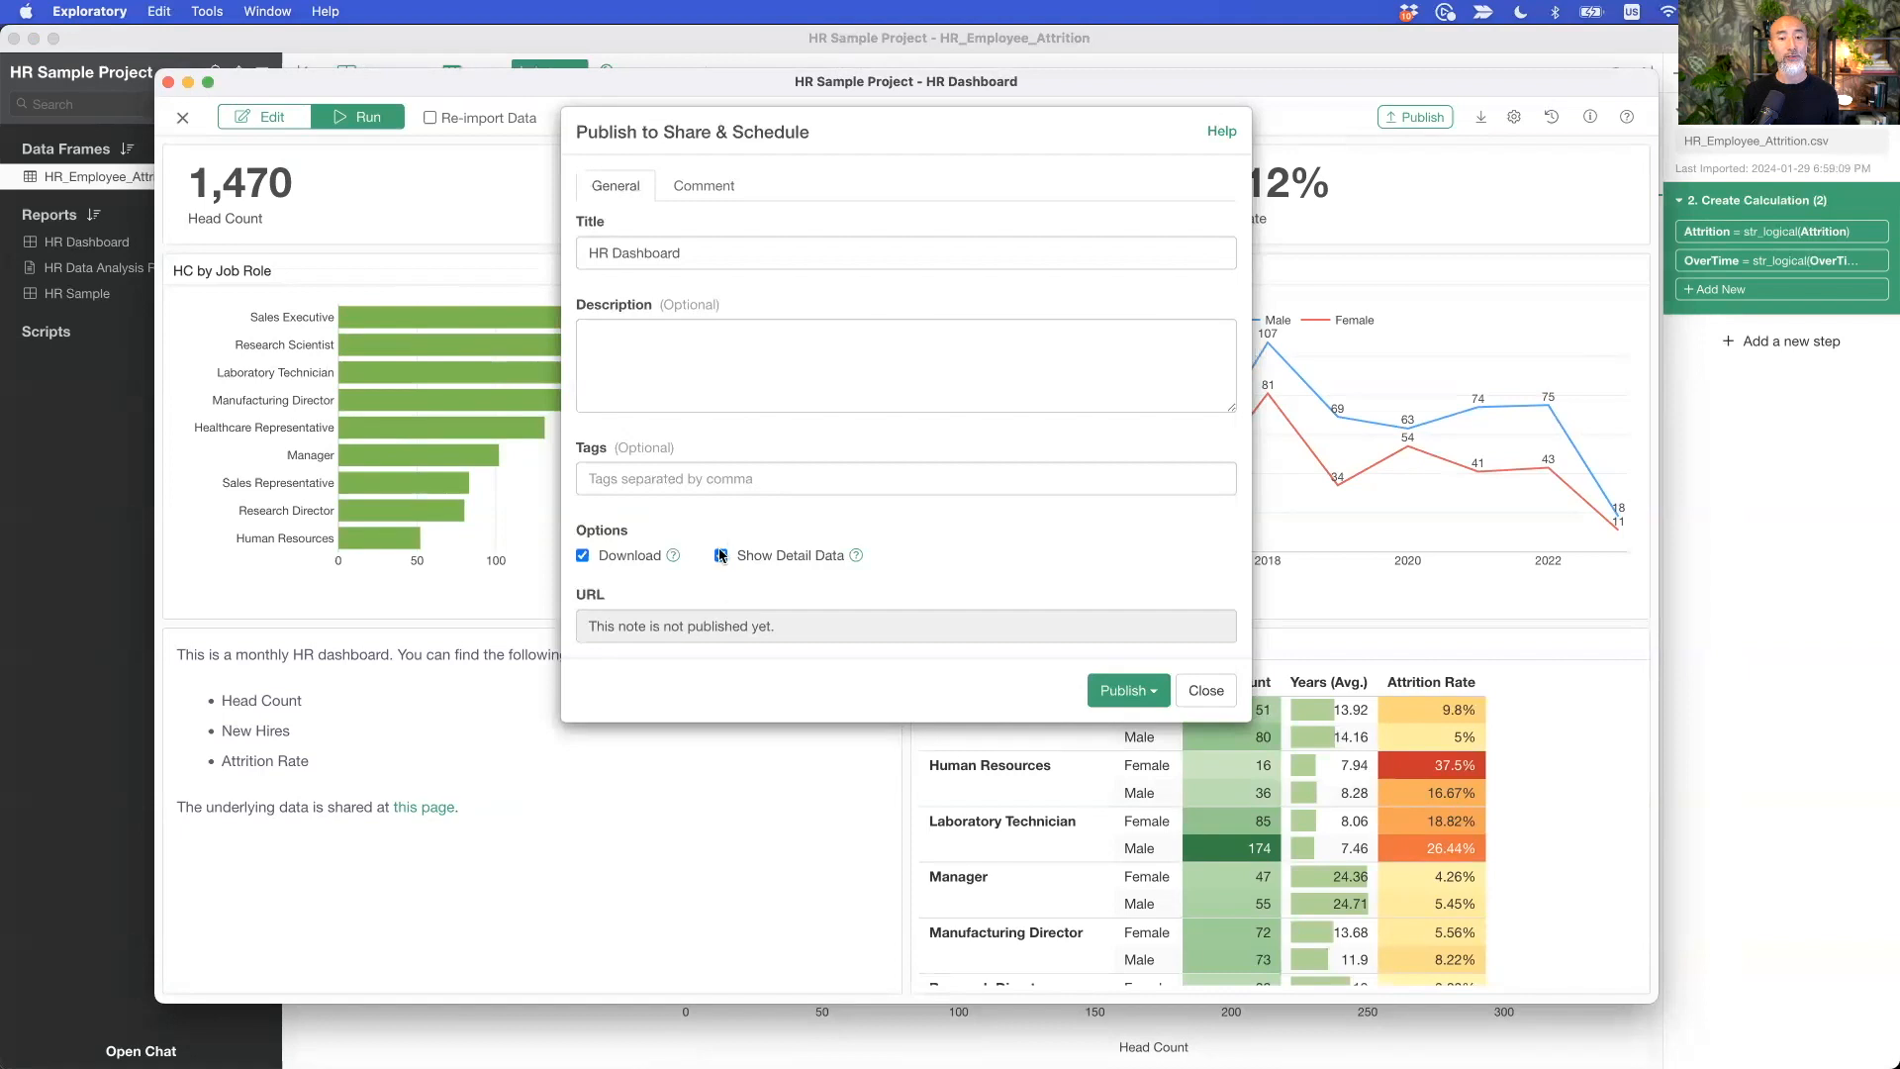
left_click(1120, 693)
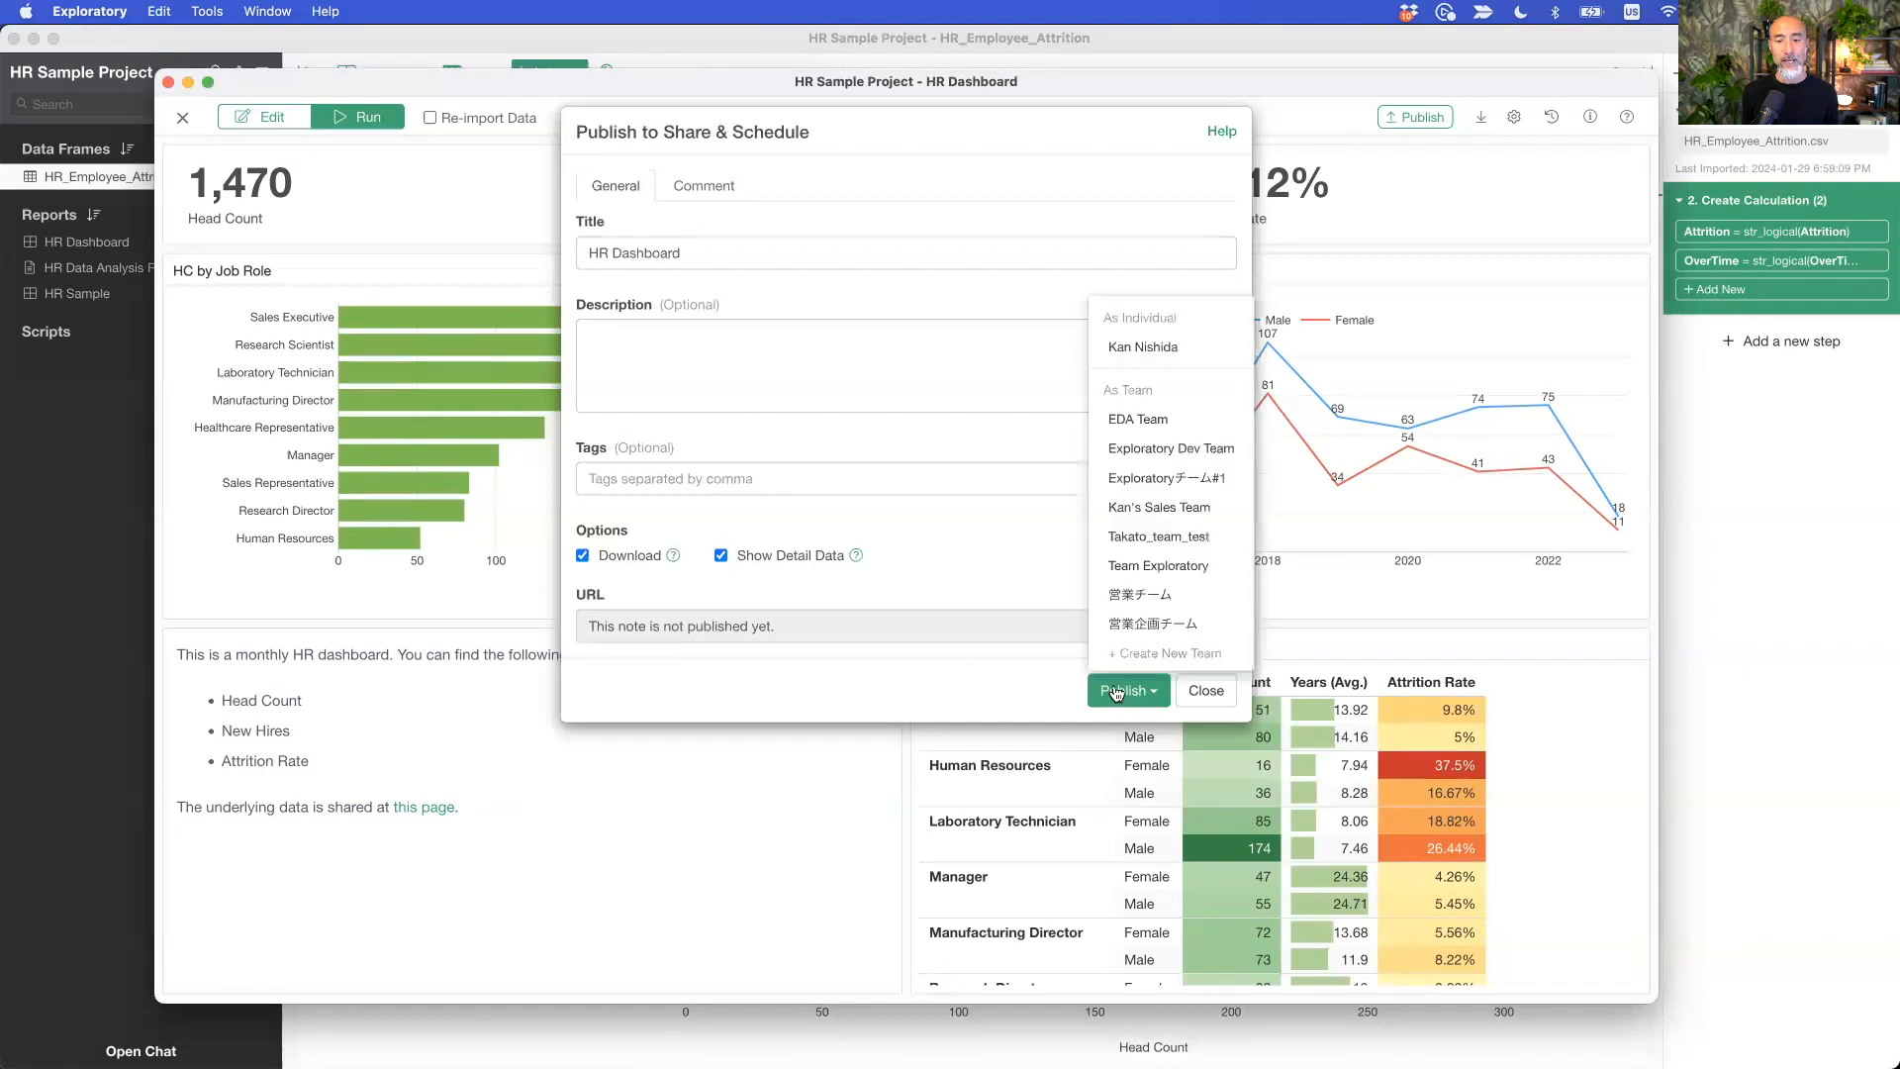
left_click(1156, 356)
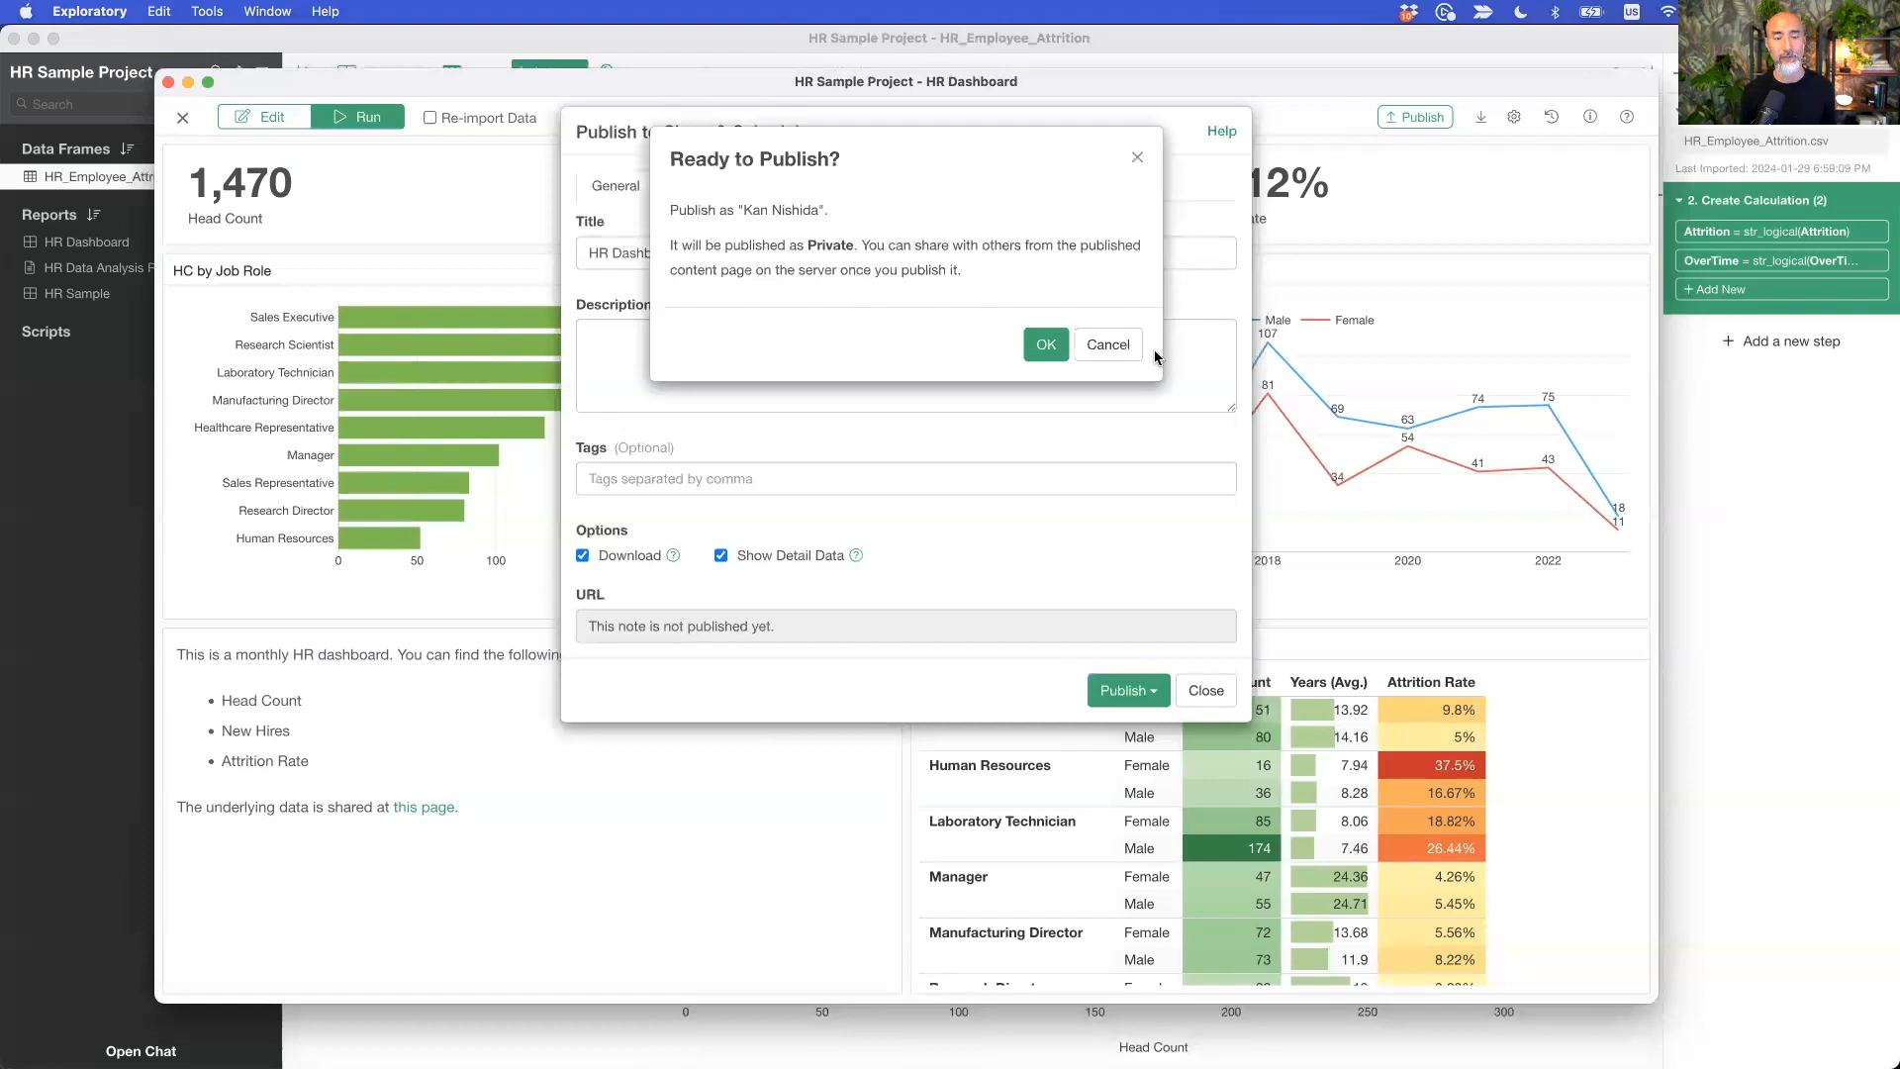
left_click(1046, 345)
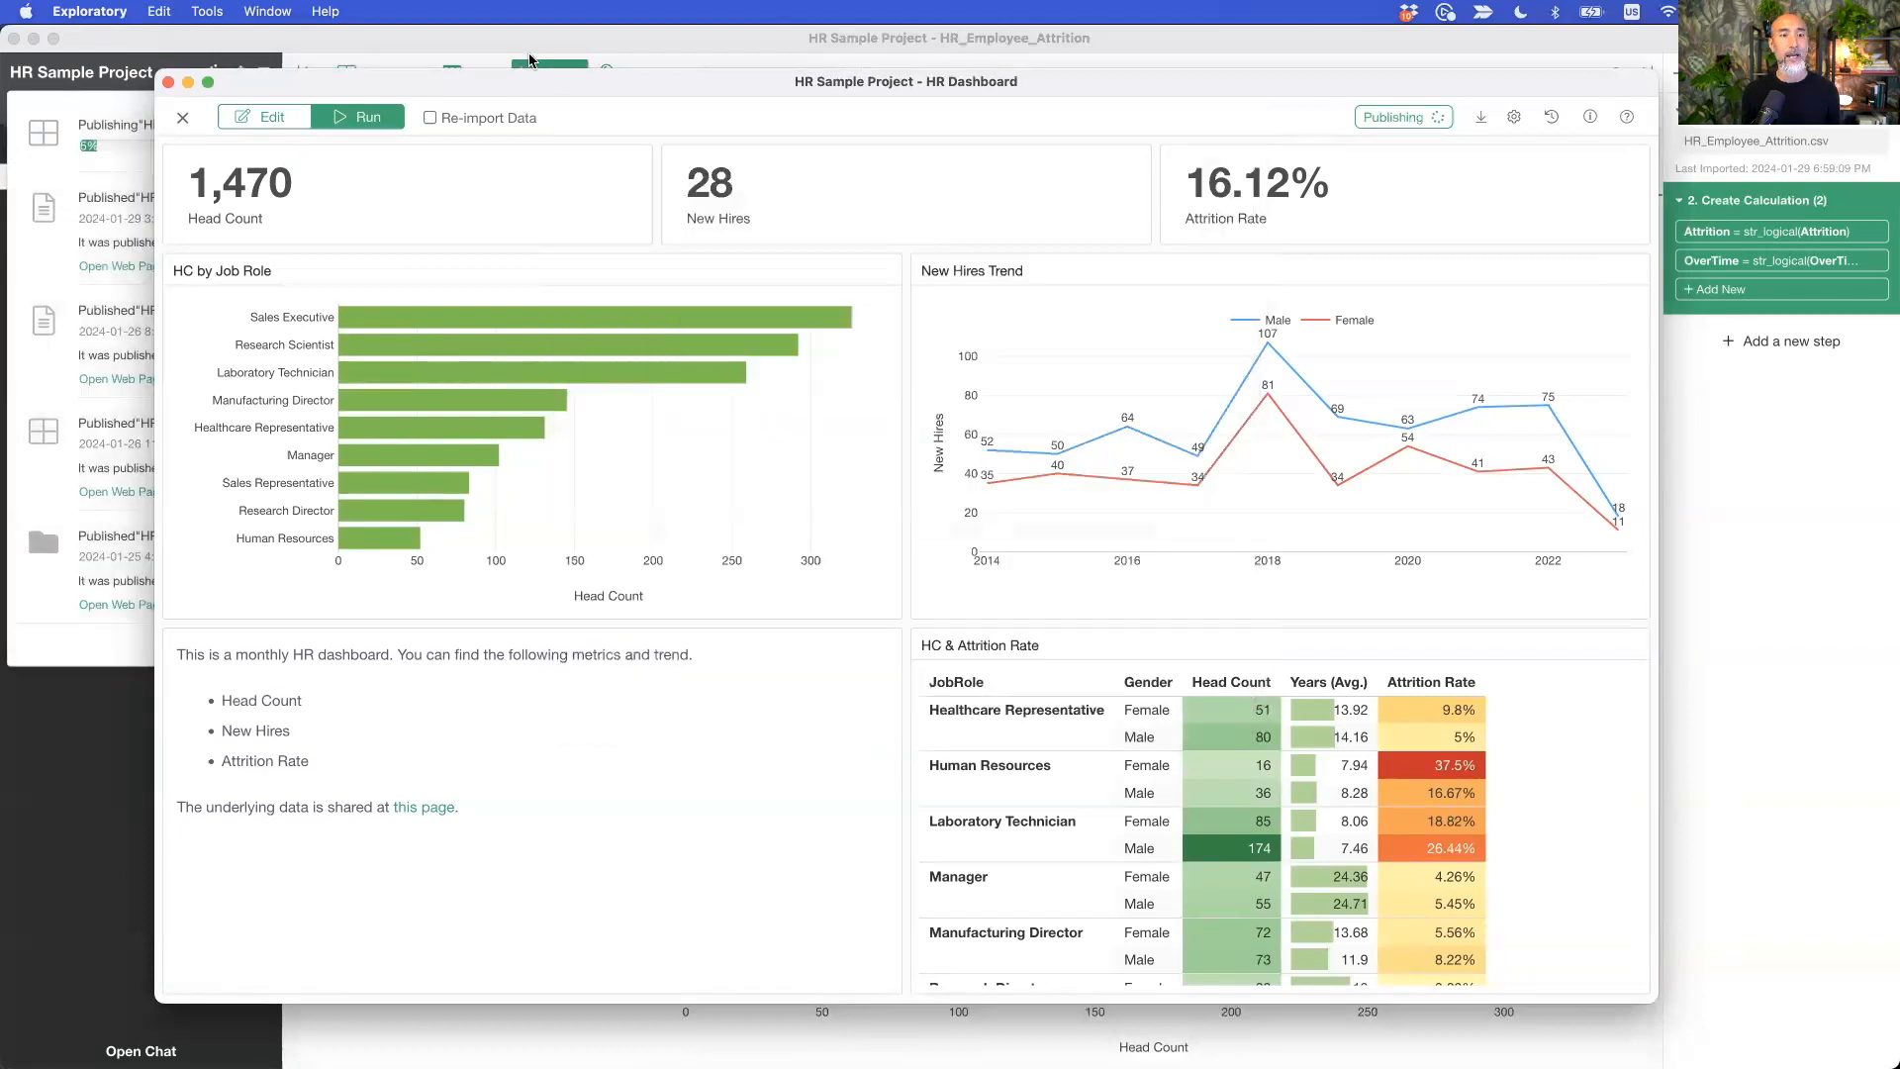
Step: Open the share settings of the newly published HR Dashboard from the project's publishing list
left_click_drag(582, 74, 716, 43)
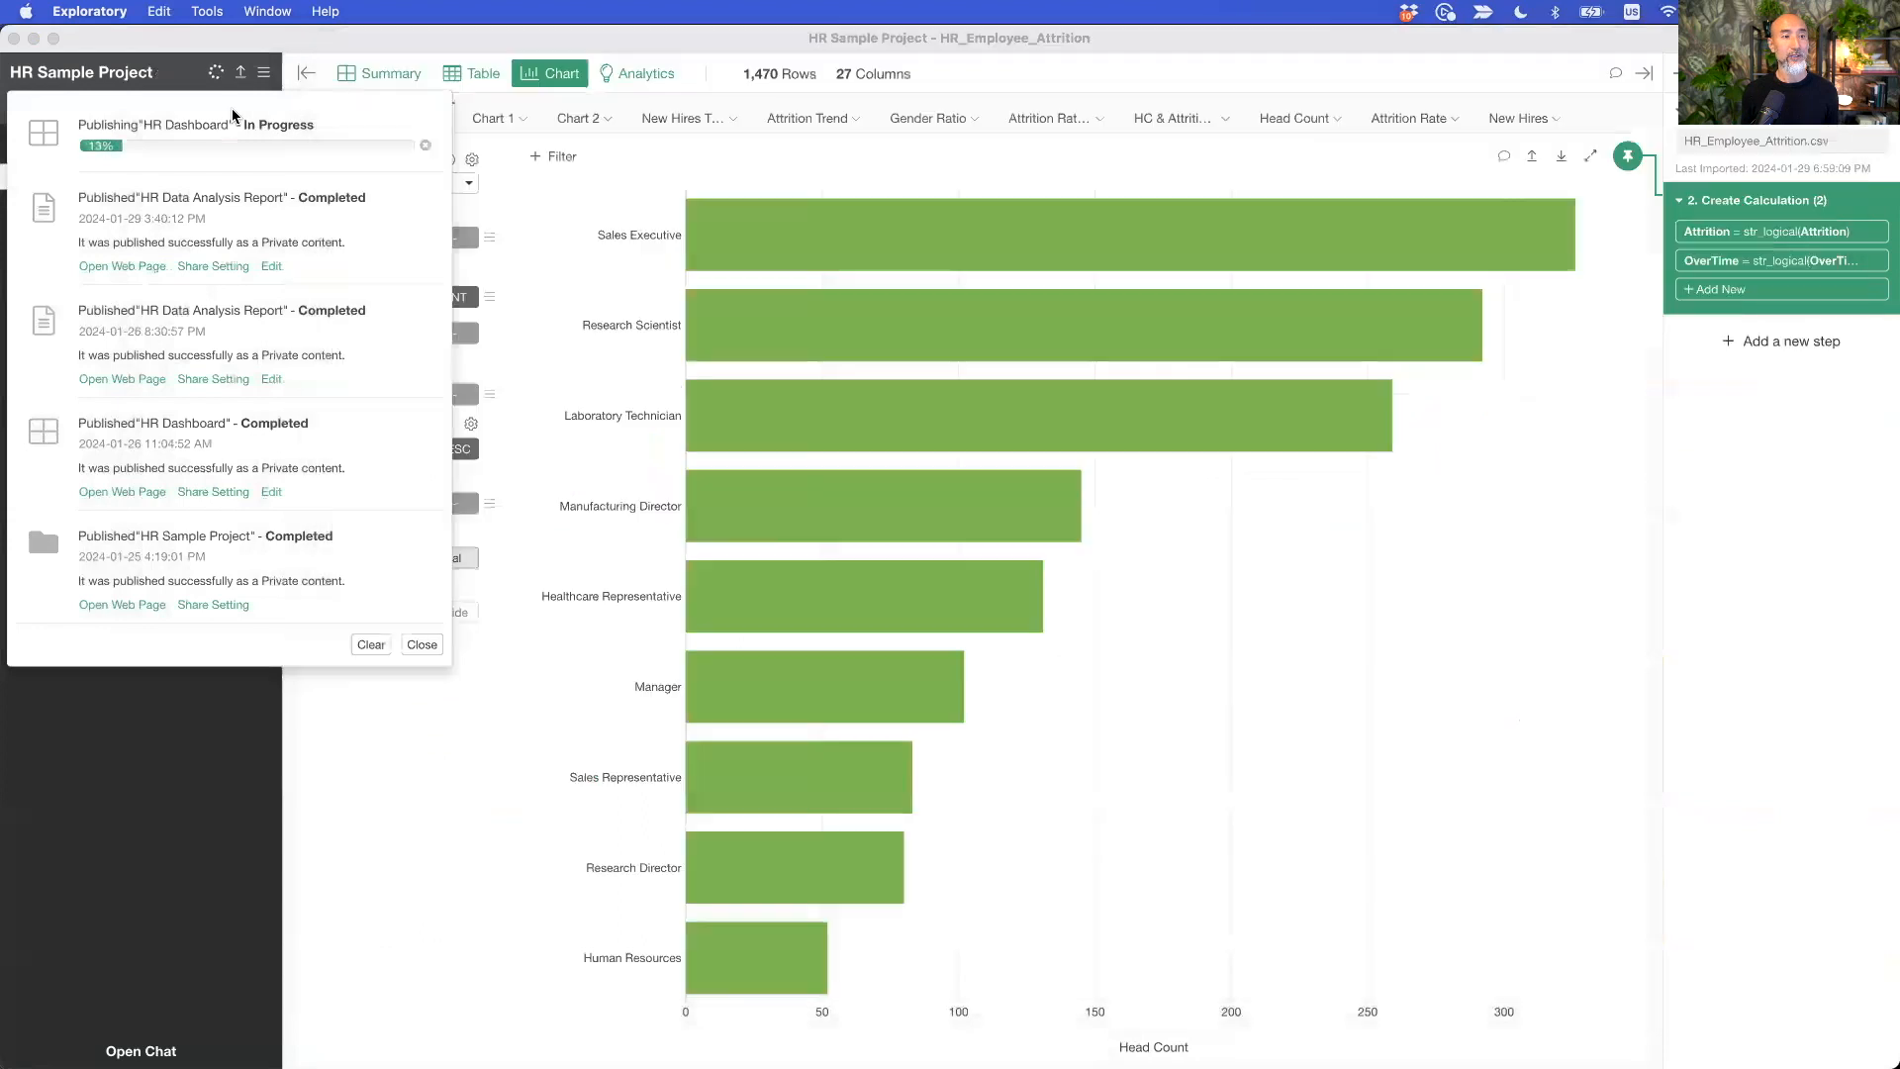
left_click(235, 116)
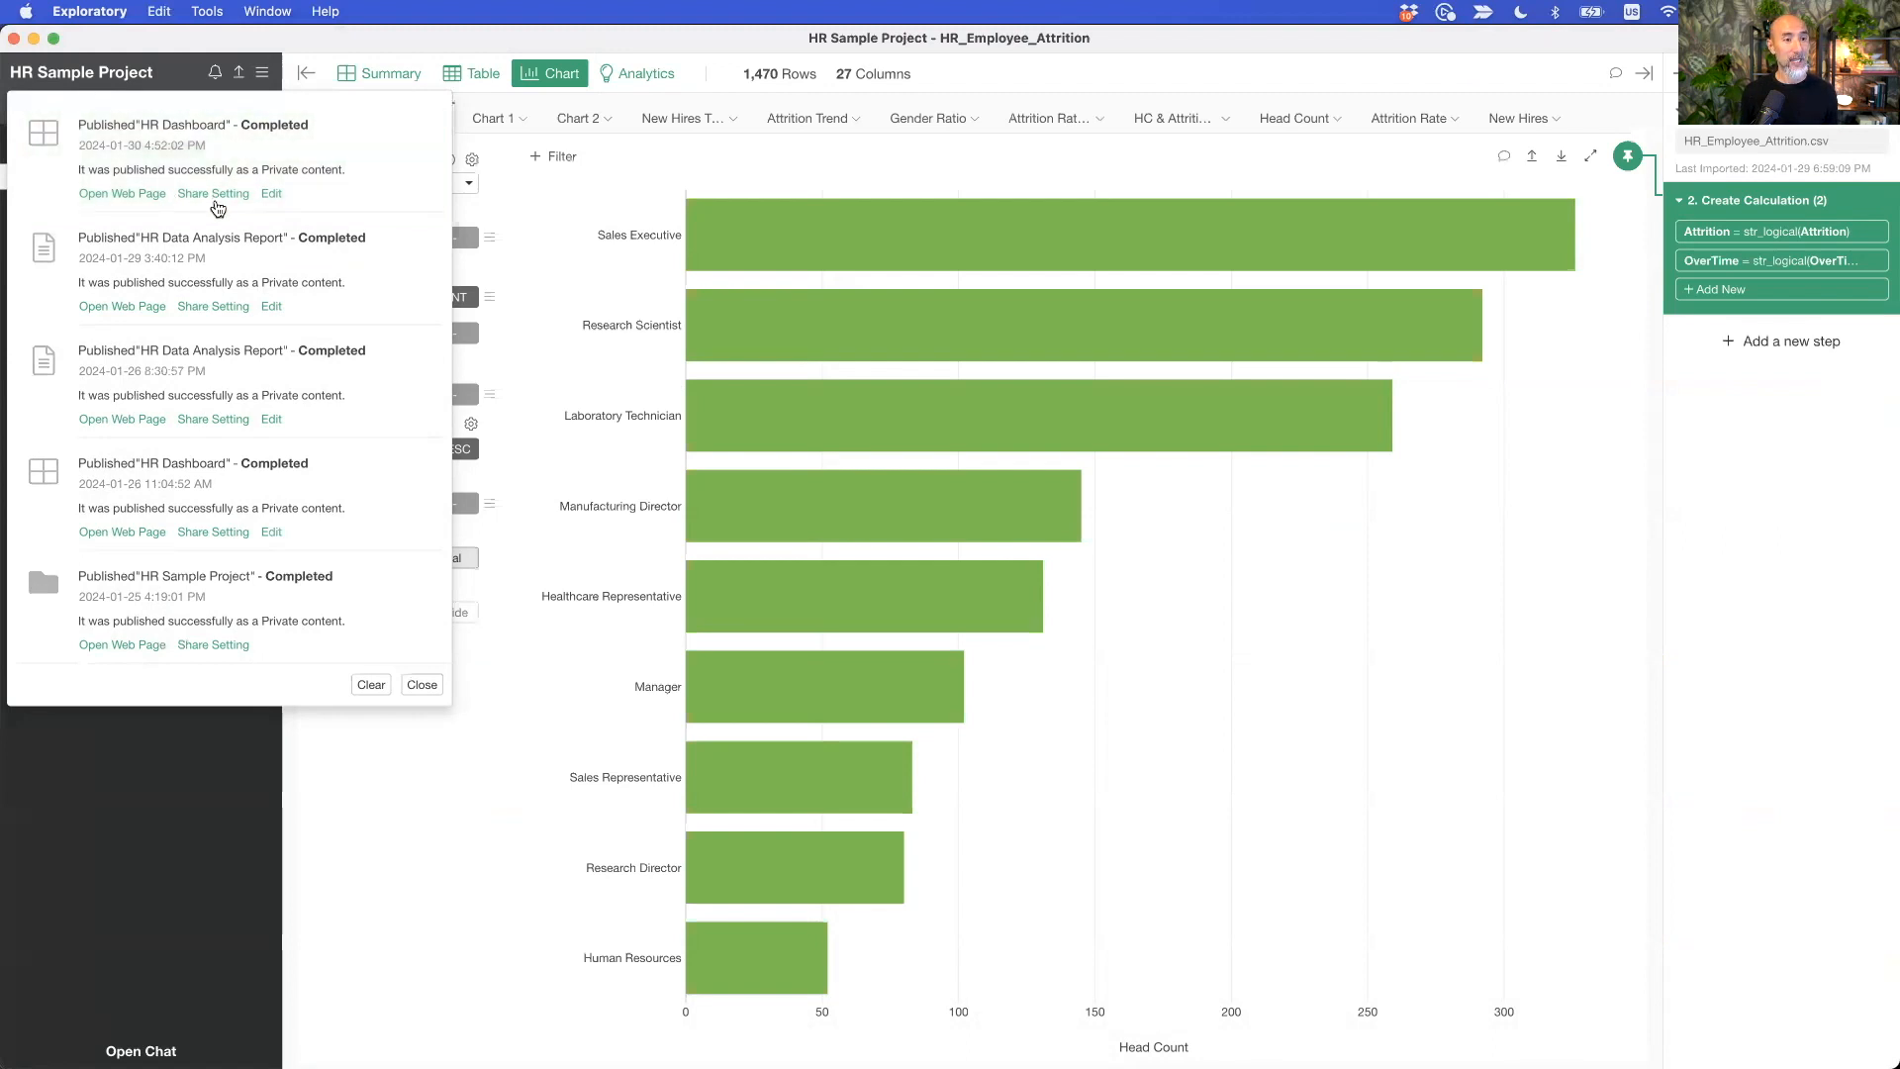
left_click(214, 194)
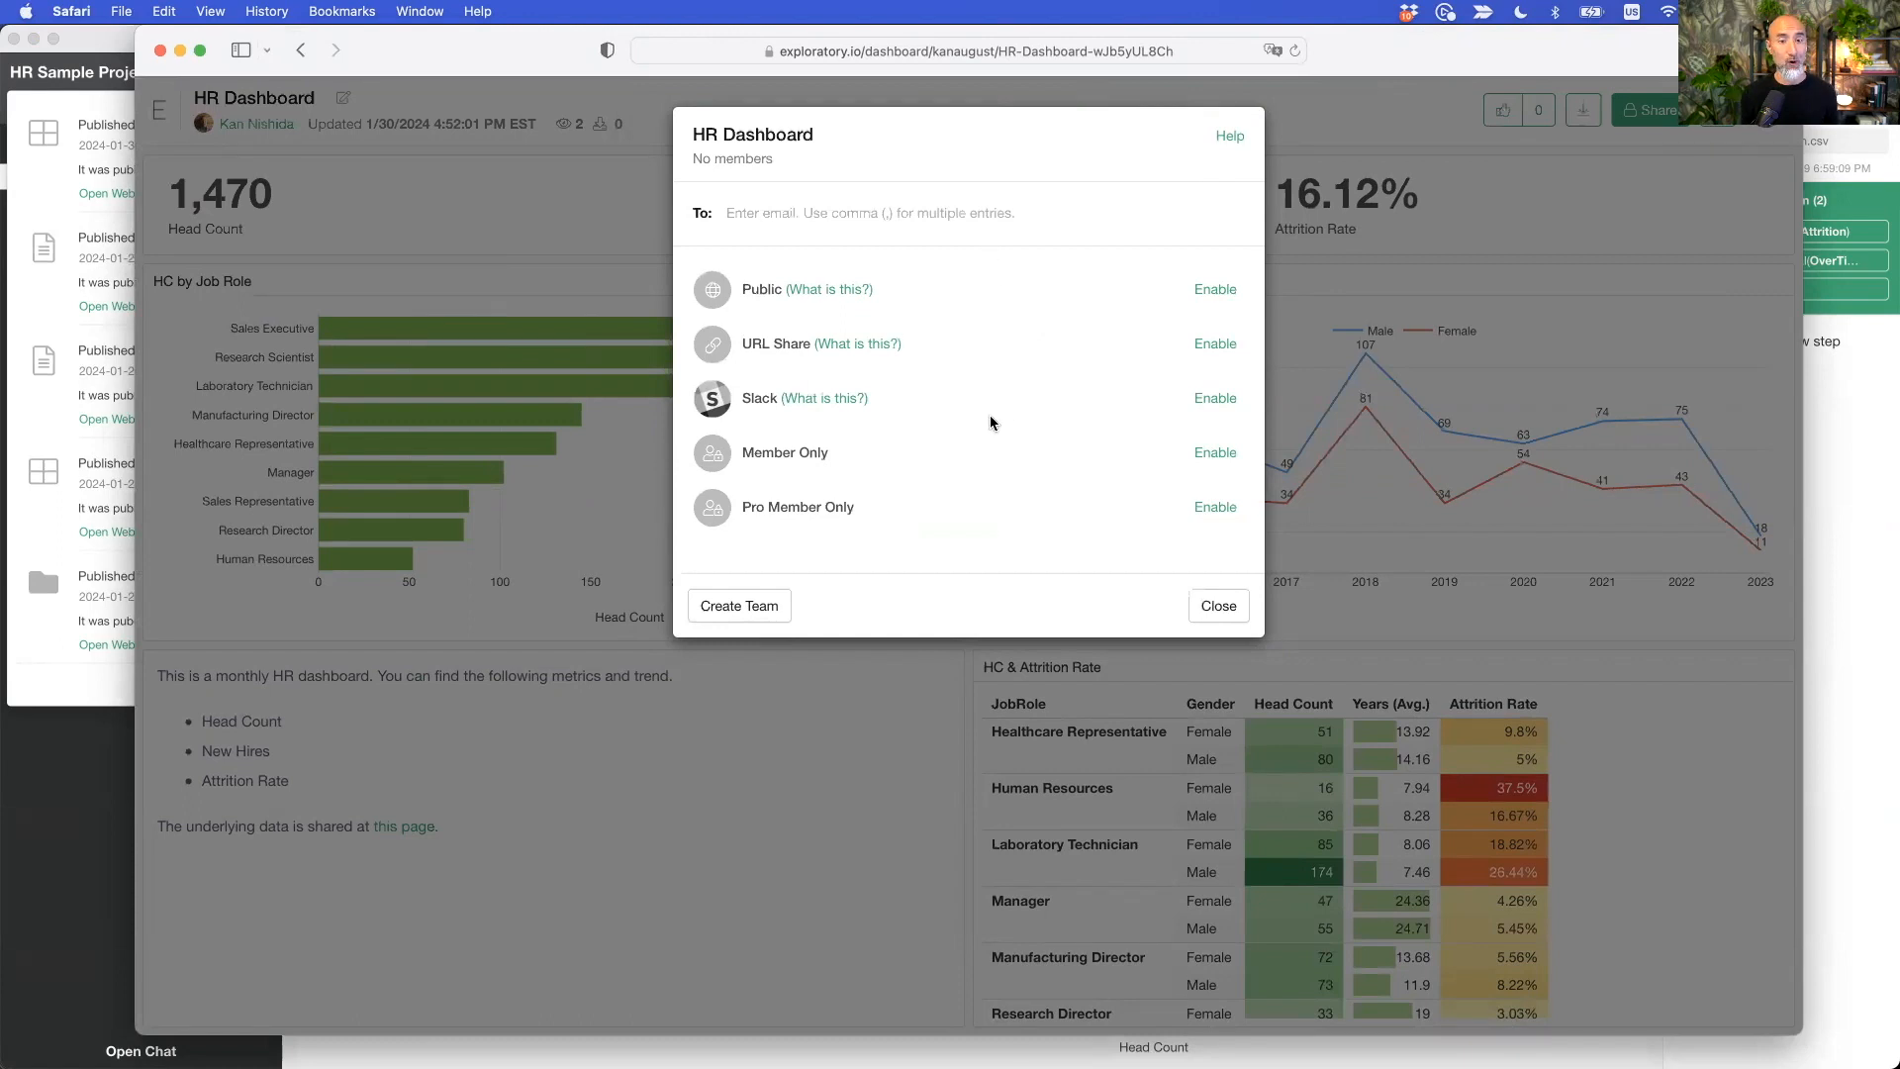
Step: Add a member's exploratory.io account as a recipient in the HR Dashboard's share settings
left_click(843, 217)
type("kei")
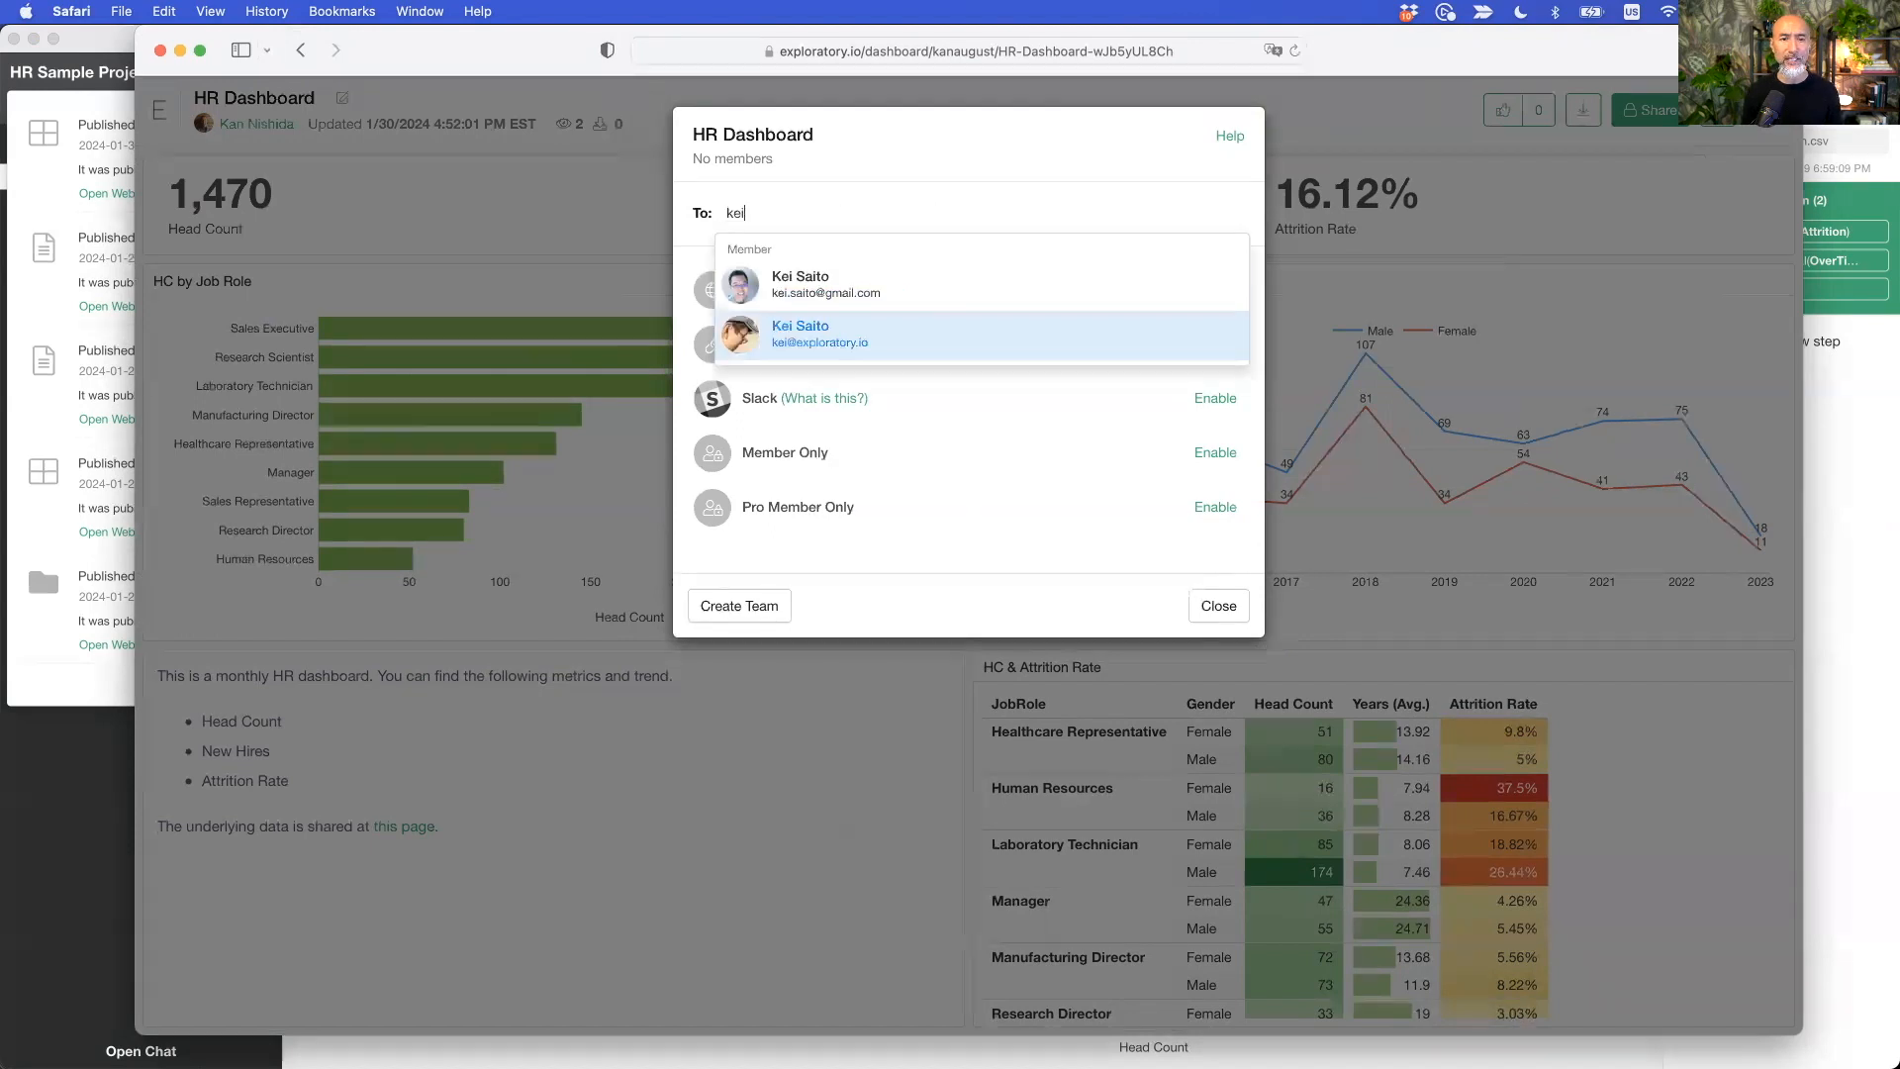
key("Return")
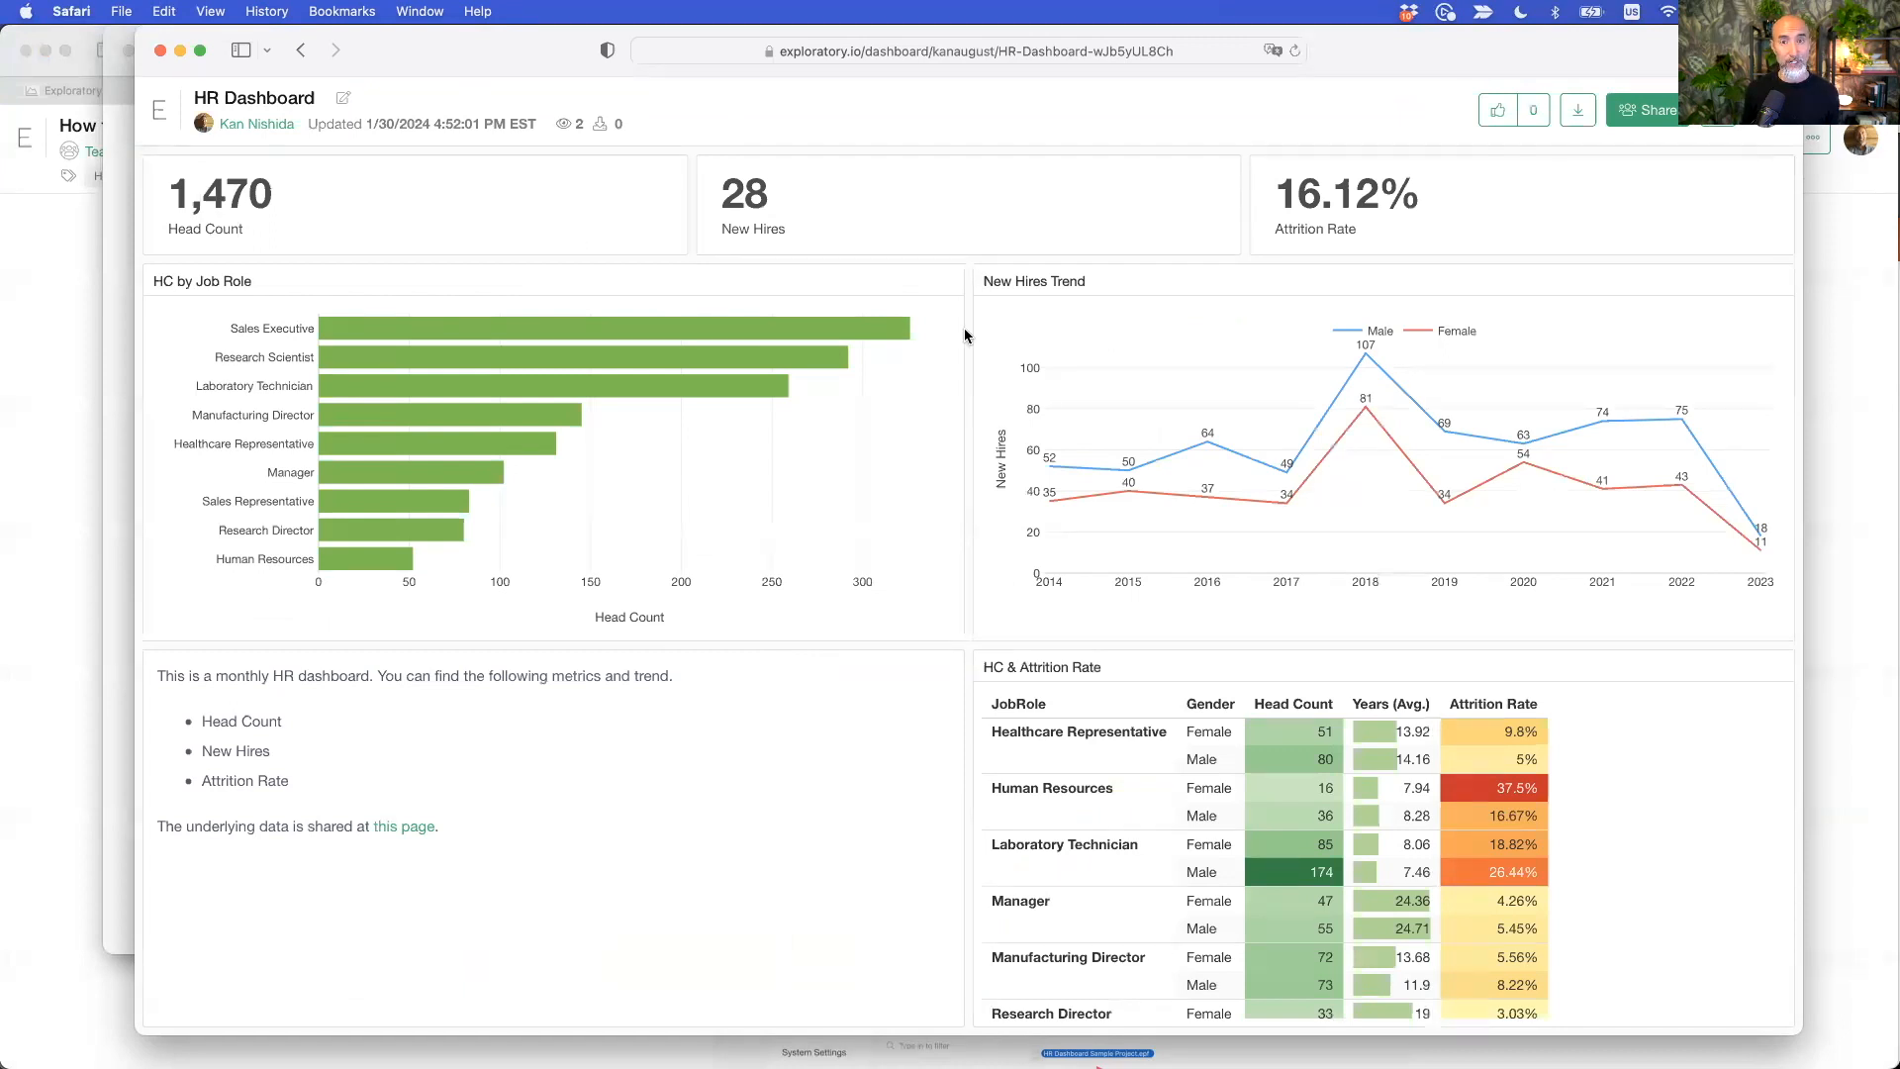
Step: Request the data behind the Sales Executive bar in the published HC by Job Role chart and start Interactive Mode for it
mouse_move(548, 329)
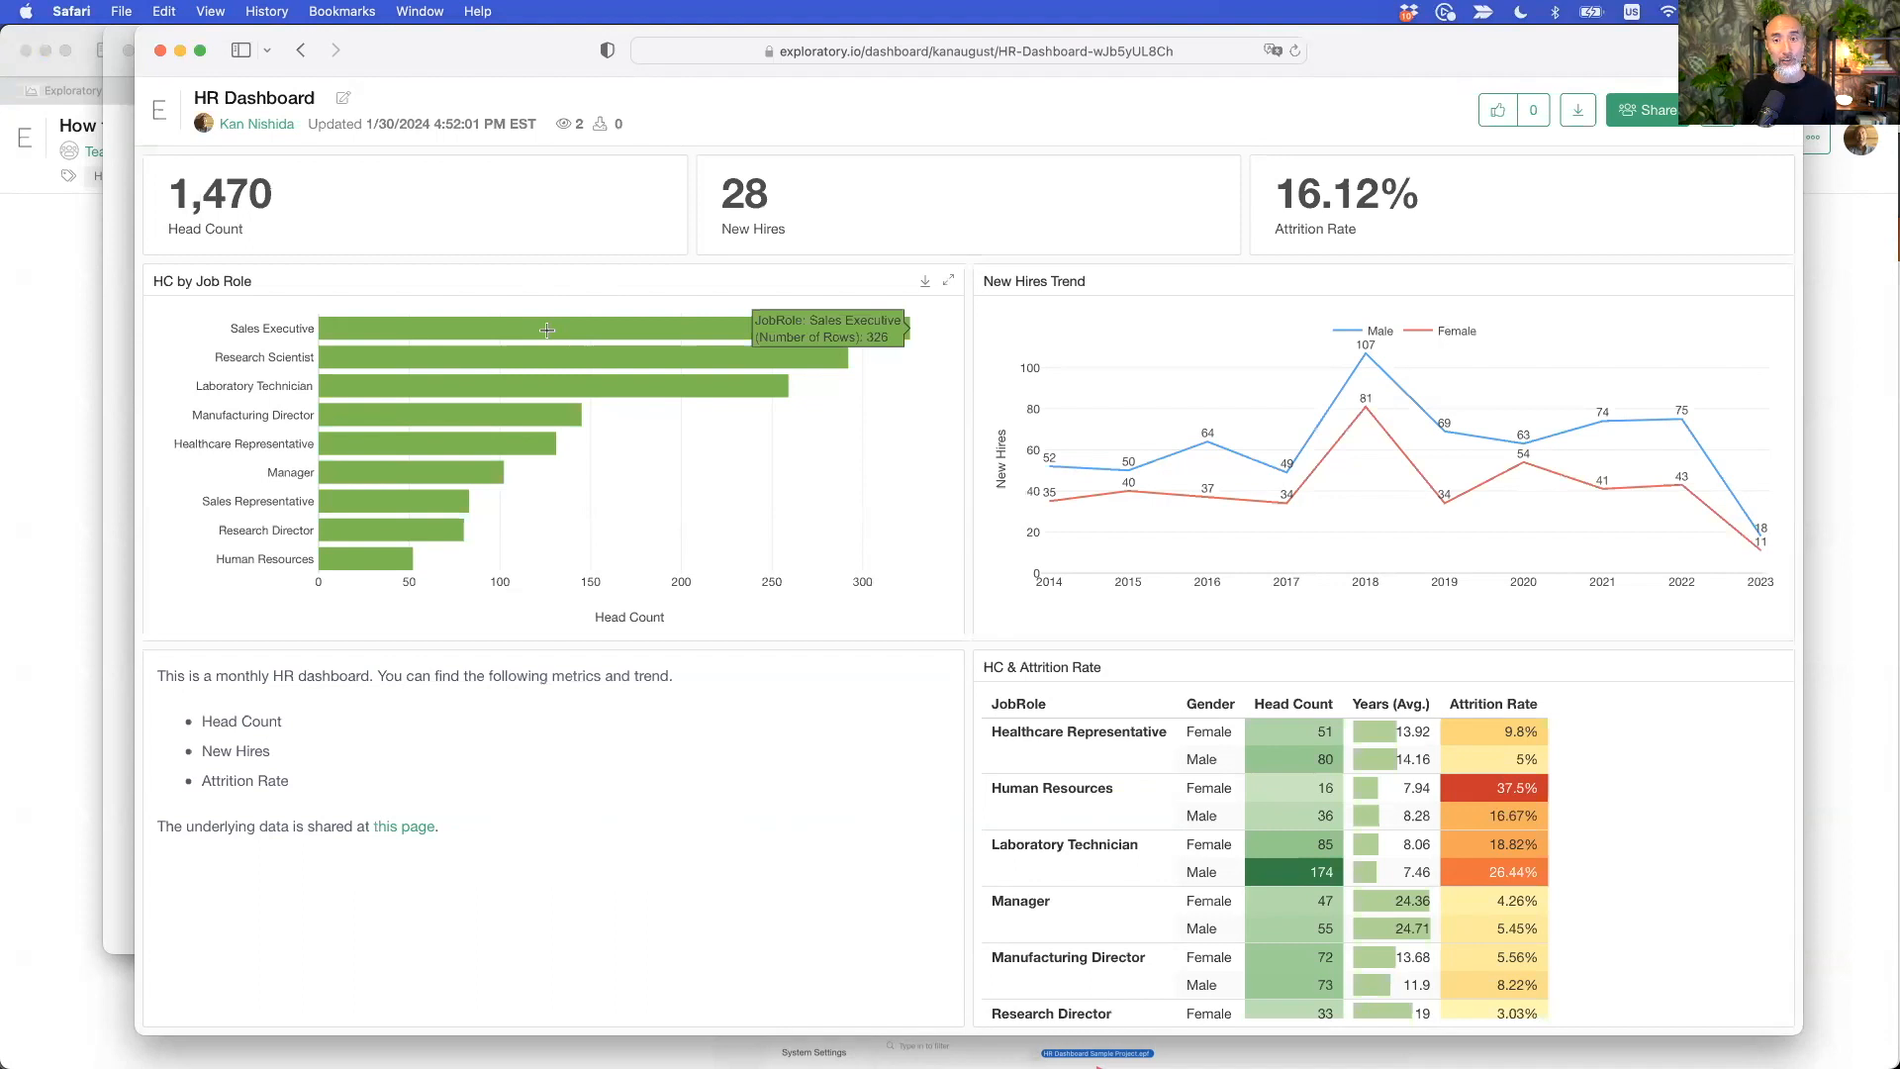
left_click(682, 327)
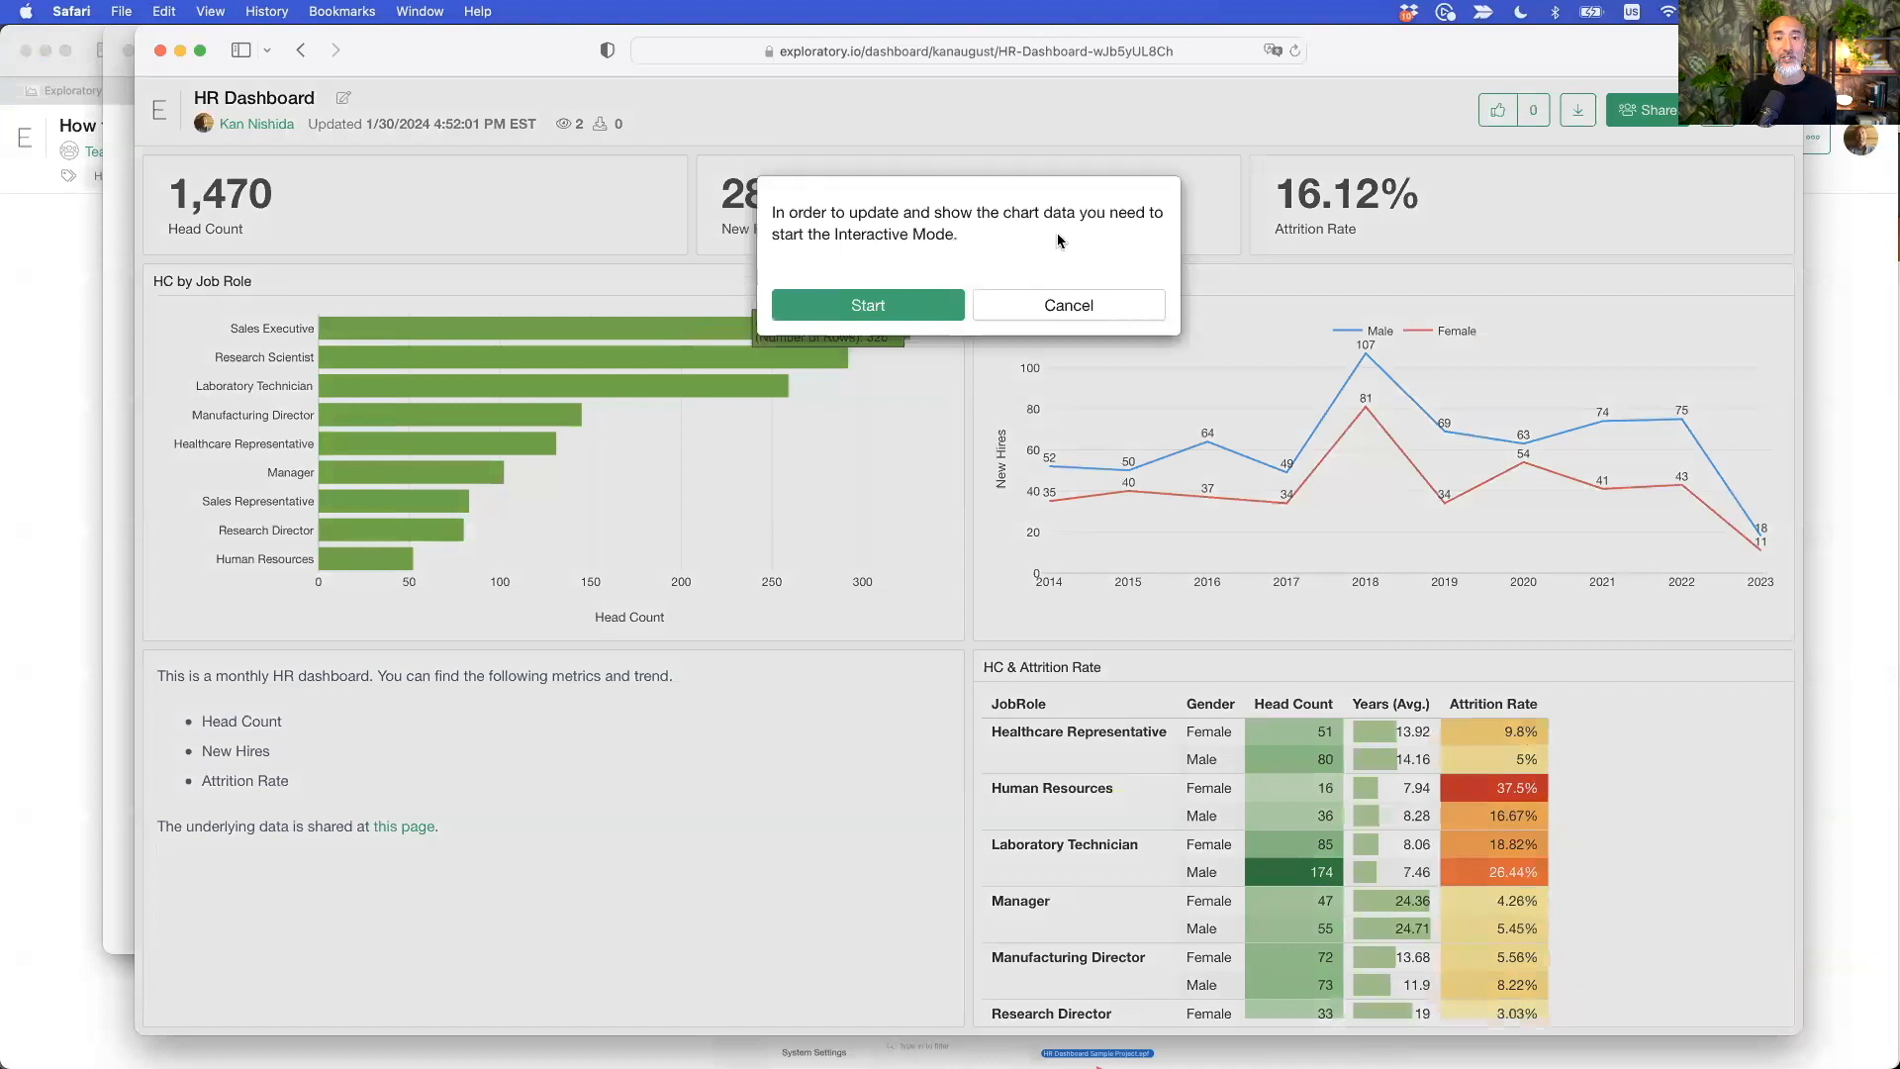
left_click(906, 307)
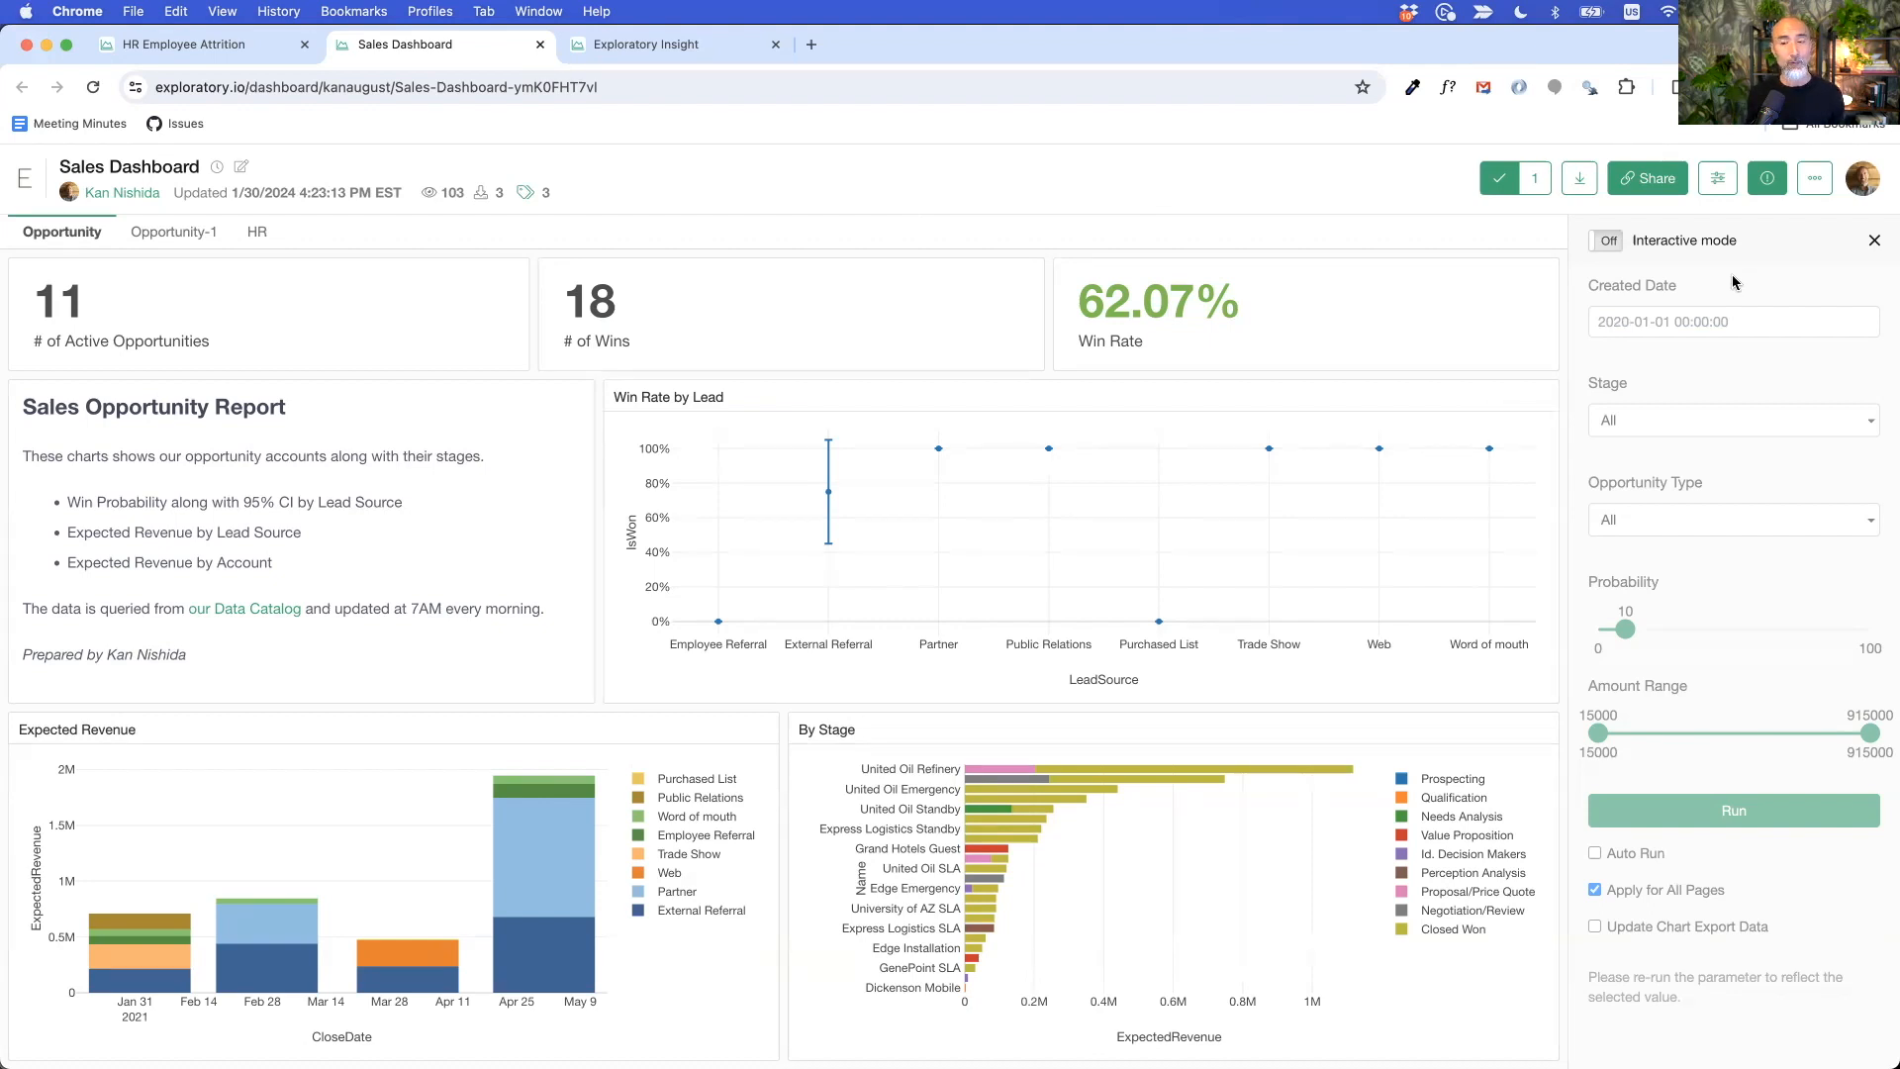
Step: On the published Sales Dashboard, turn on Interactive mode, set the Probability parameter to 50, and run the Opportunity page
left_click(1604, 242)
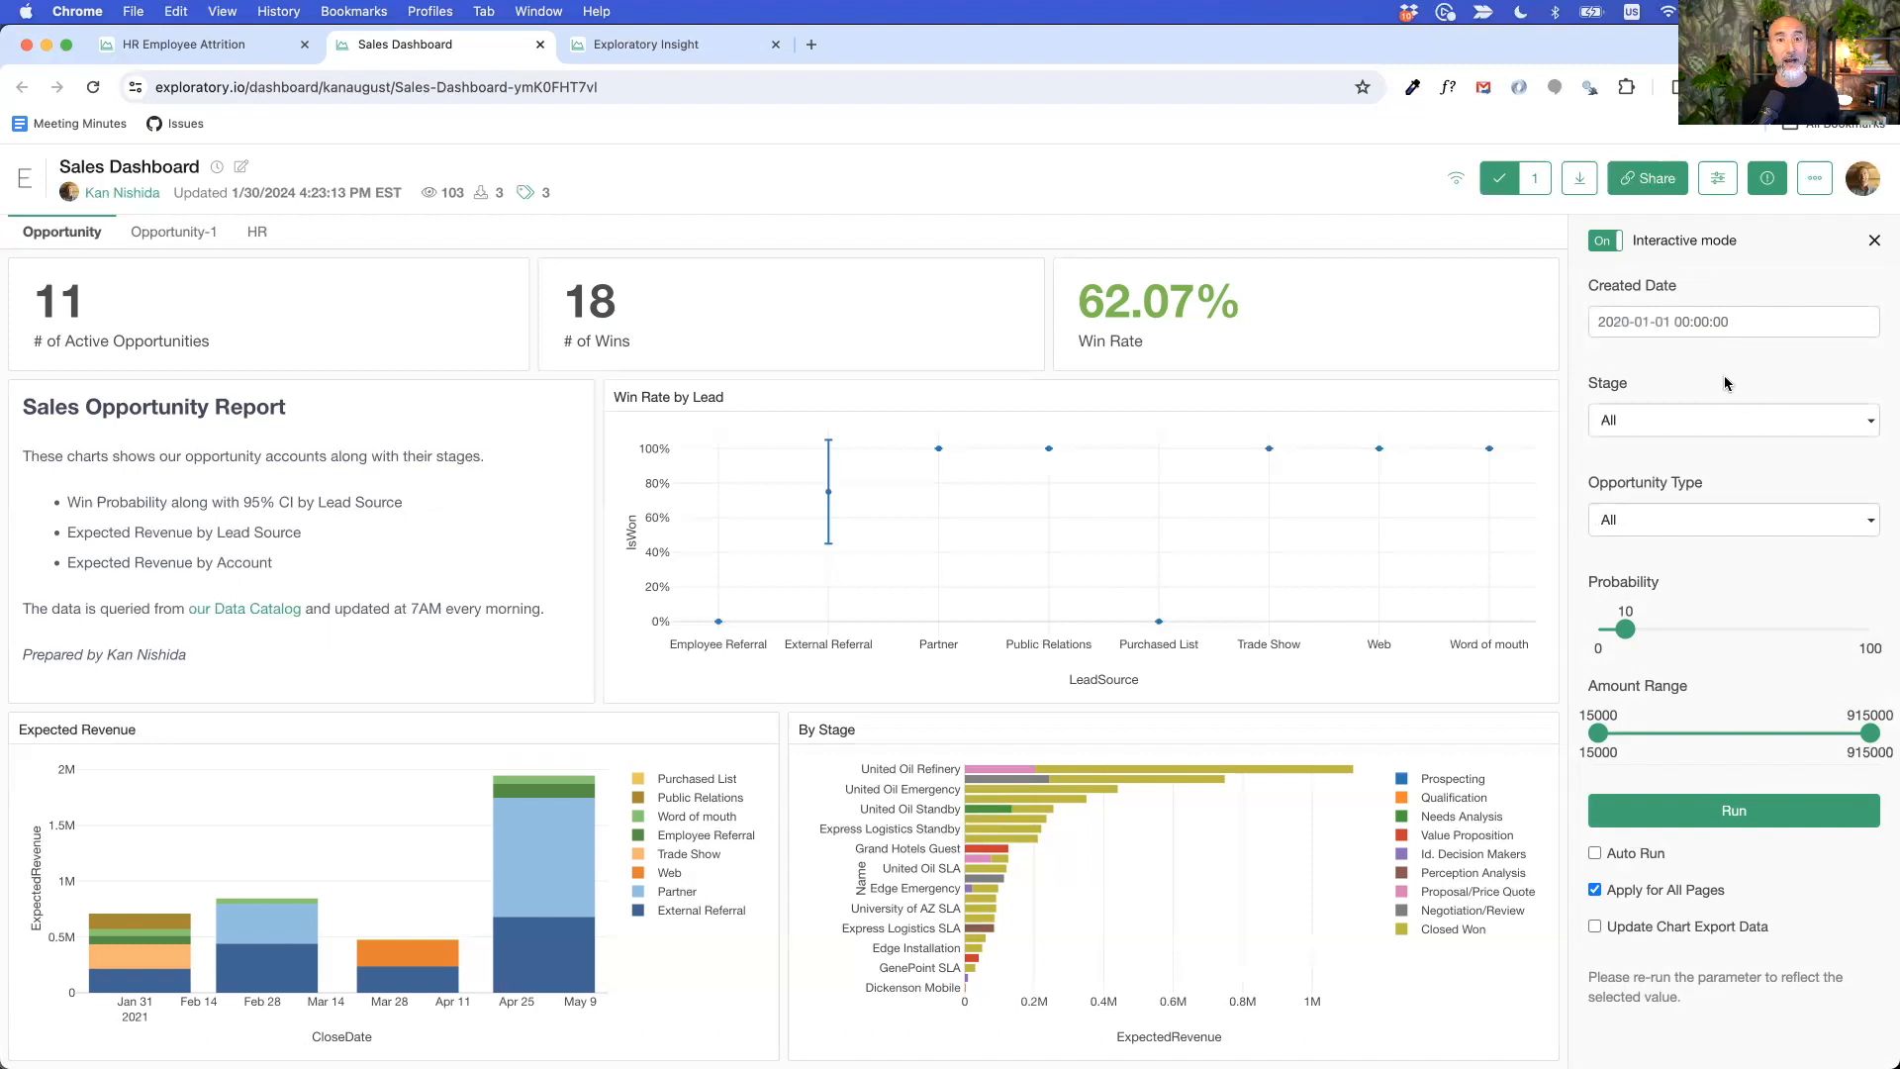
left_click_drag(1629, 642, 1734, 641)
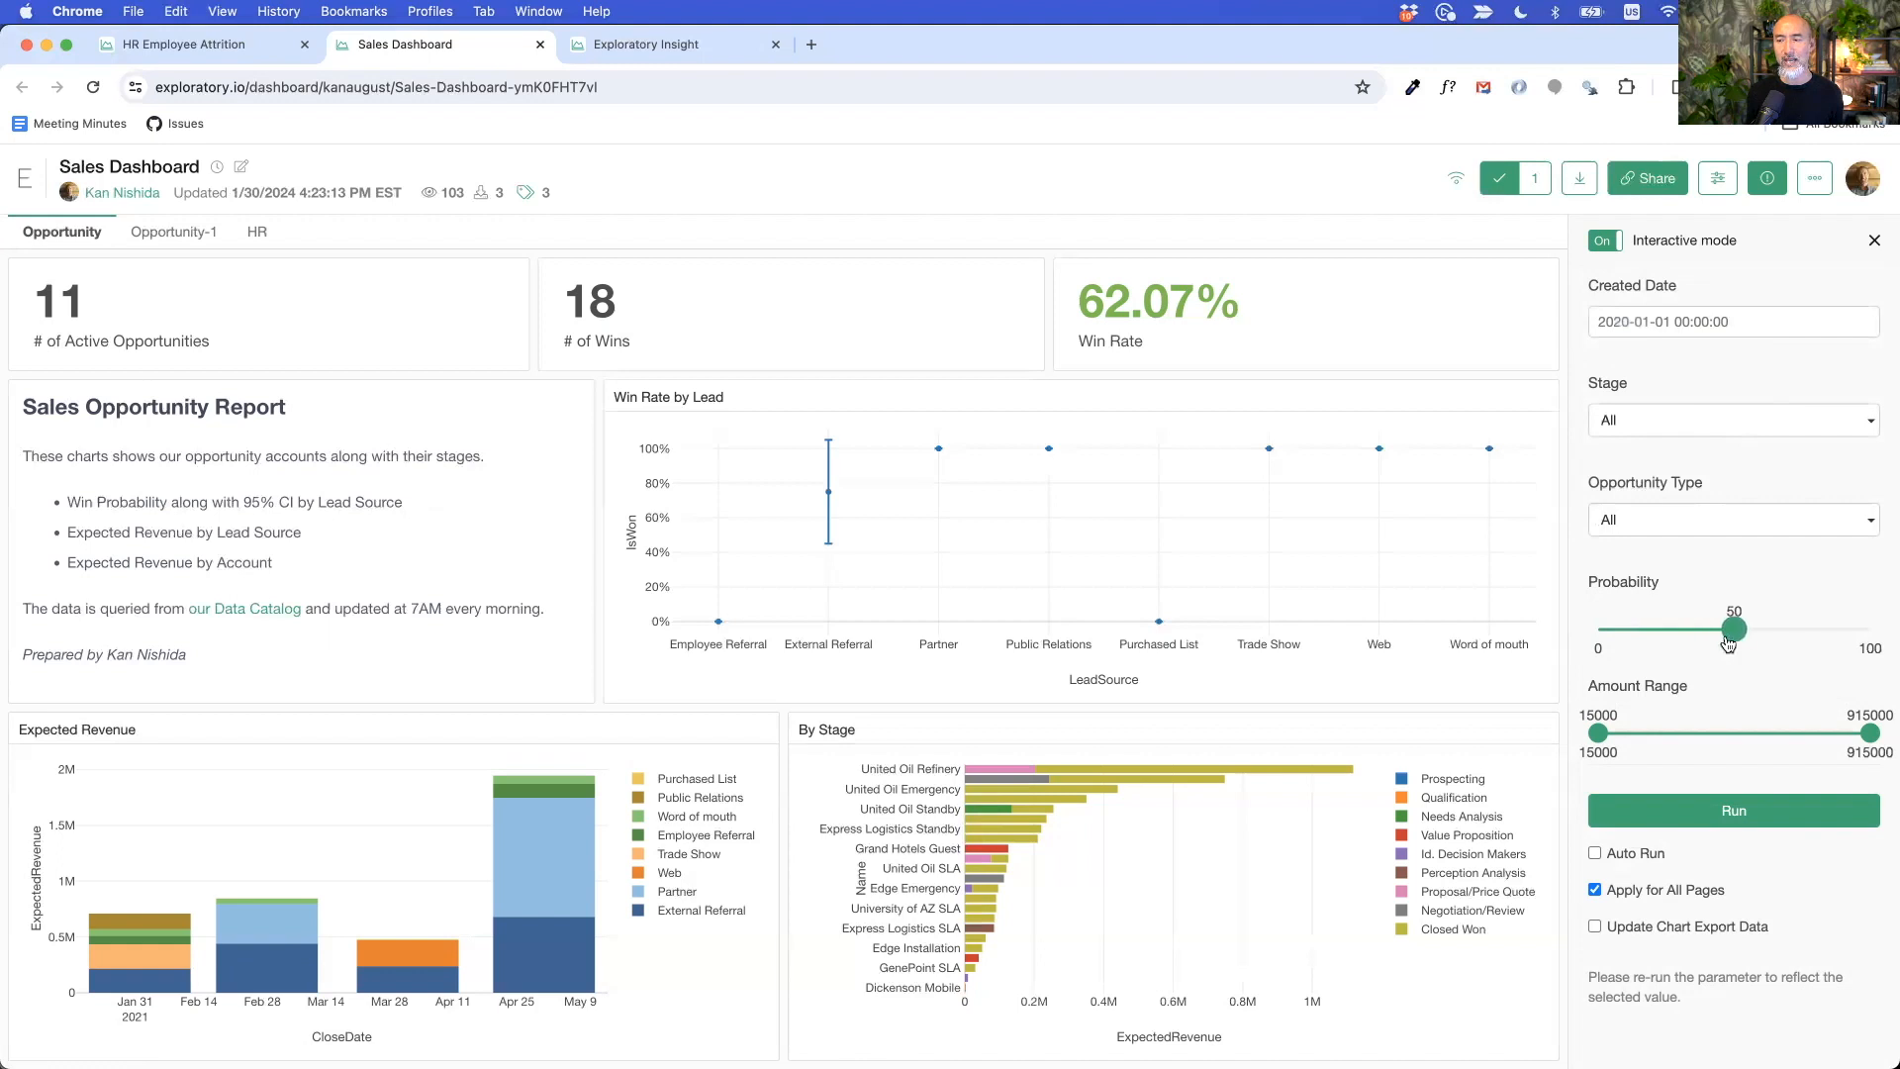
left_click(1737, 815)
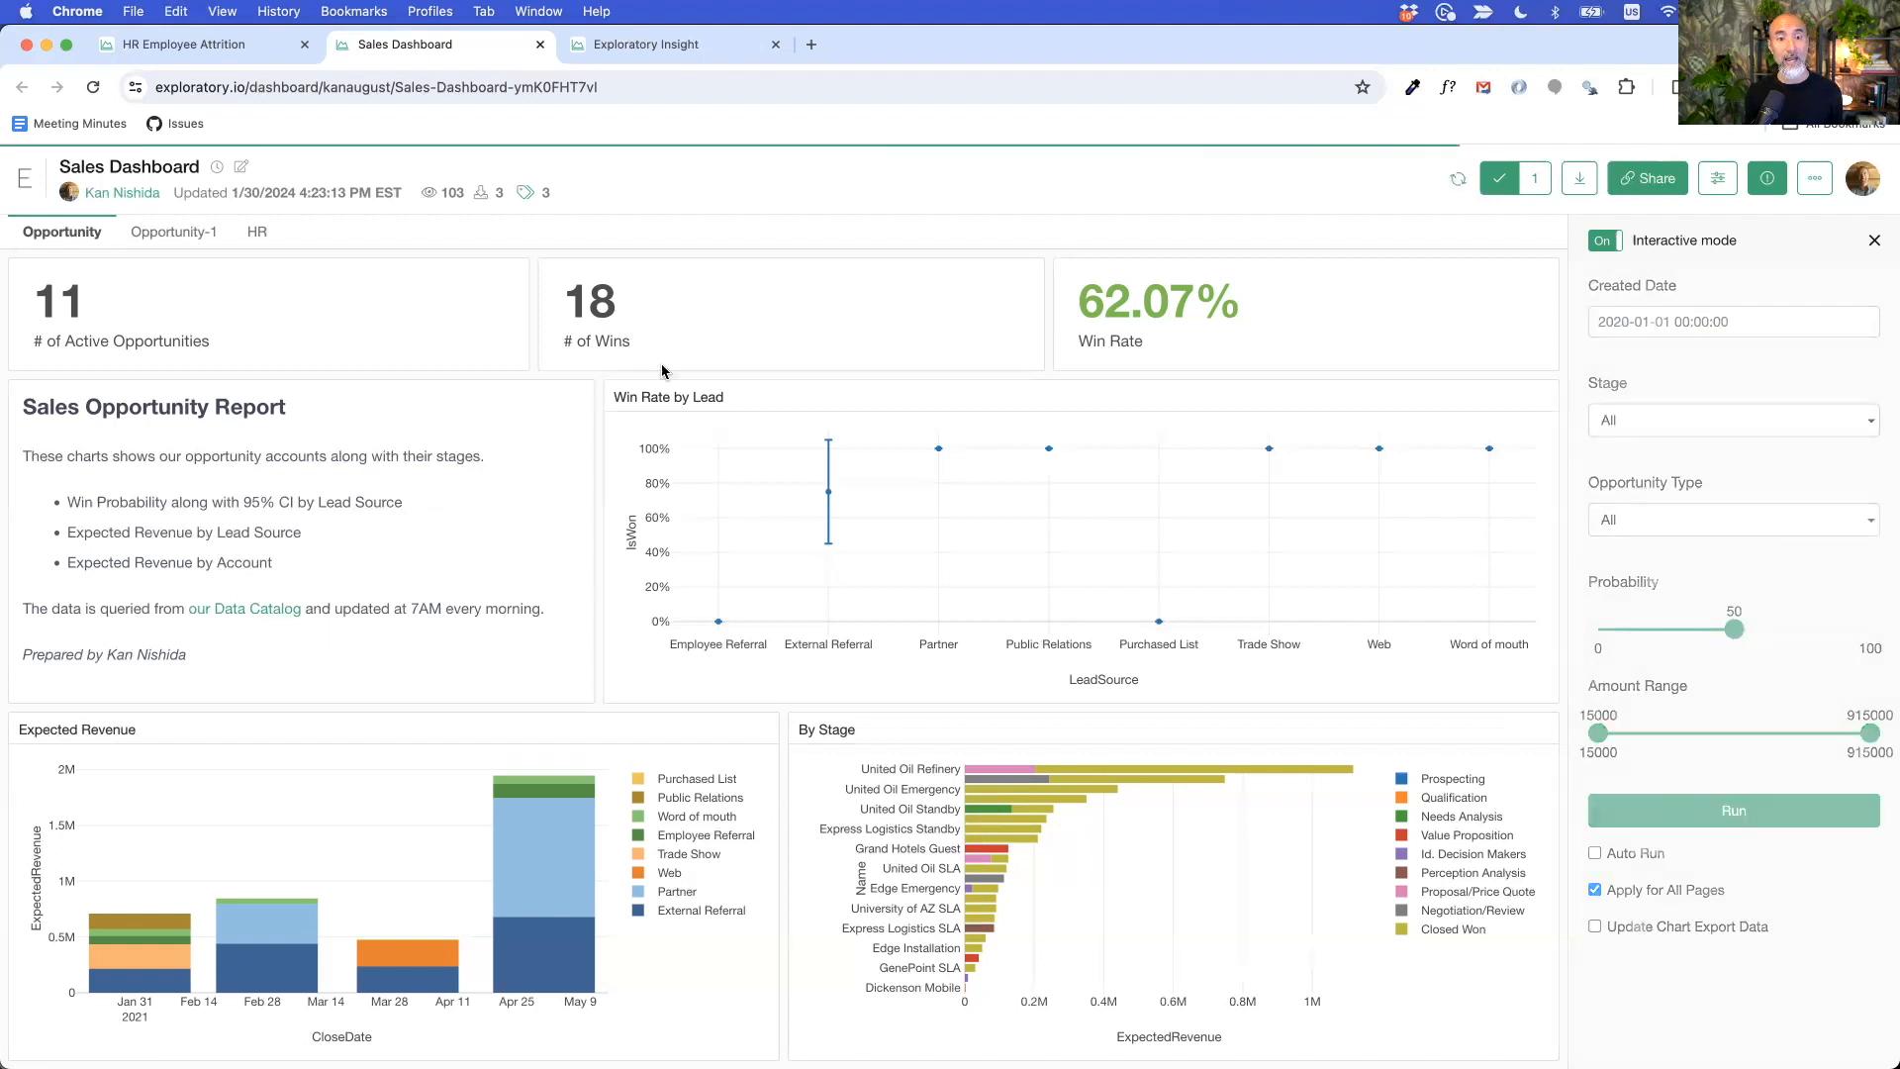